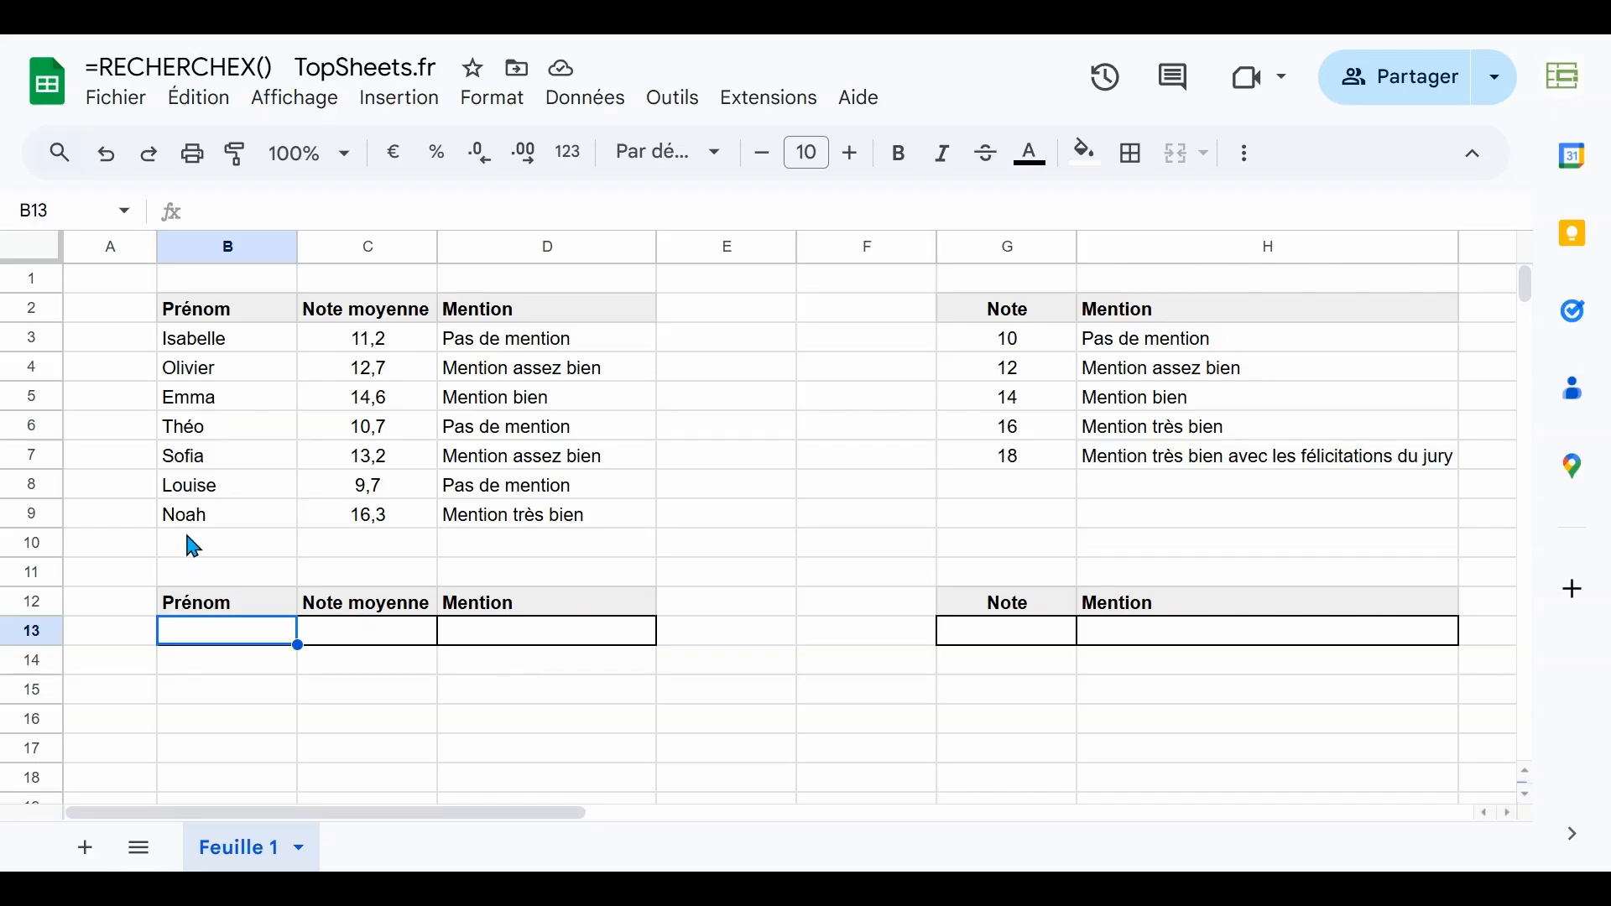
- Examine the Prénom, Note moyenne and Mention columns of the student table in rows 3 to 9
drag(230, 349, 223, 517)
click(363, 345)
drag(361, 391, 355, 528)
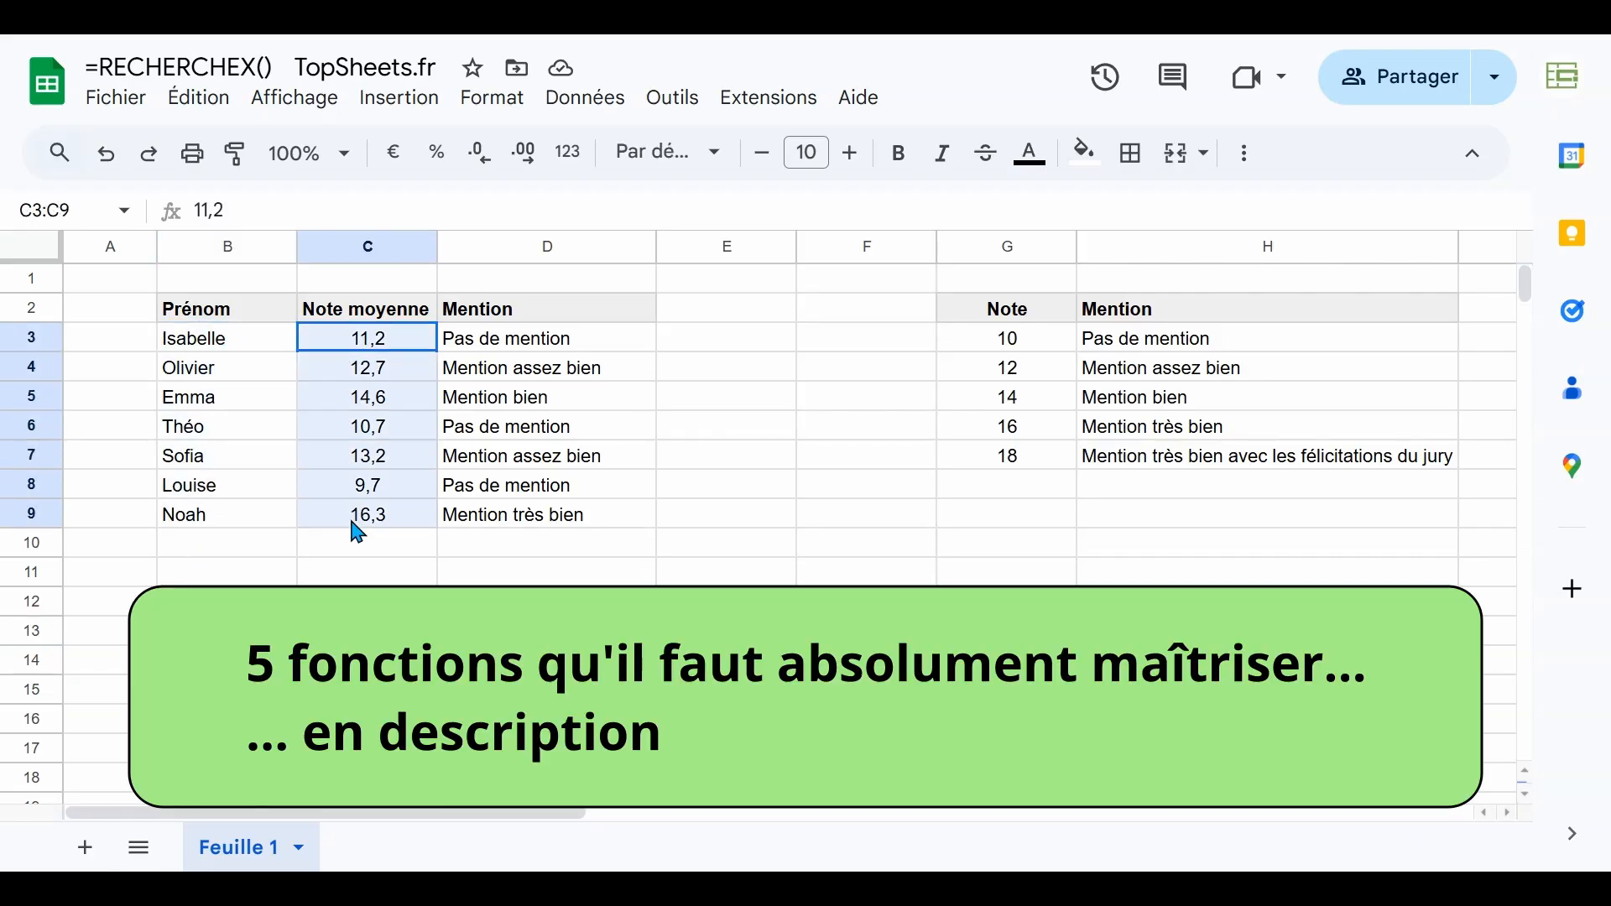
drag(479, 348, 478, 514)
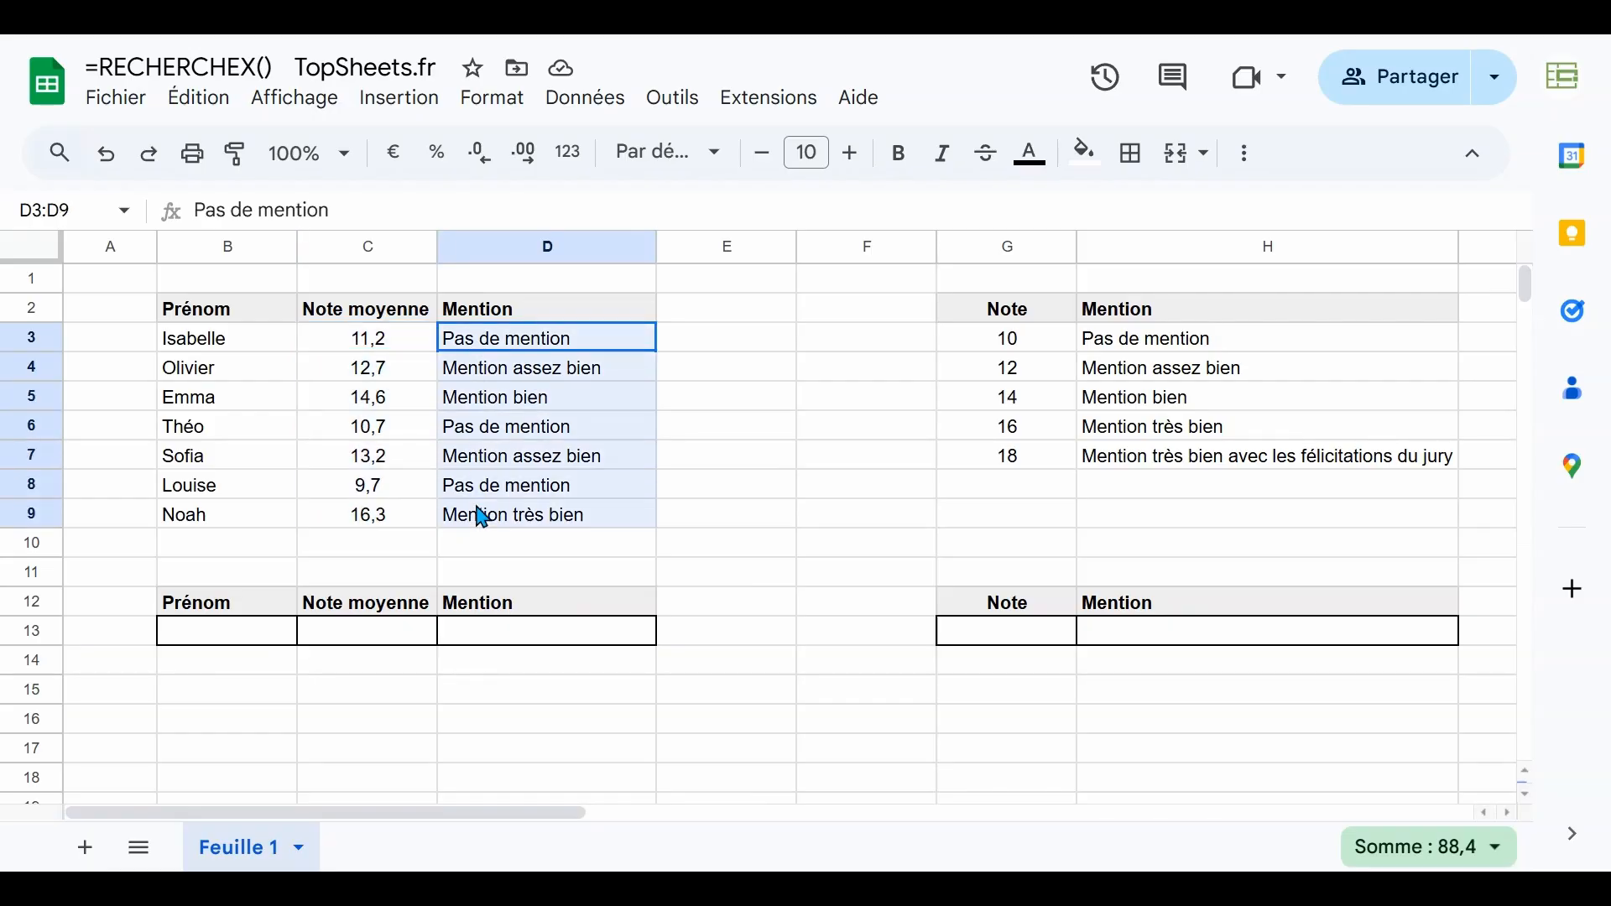
drag(389, 366, 378, 428)
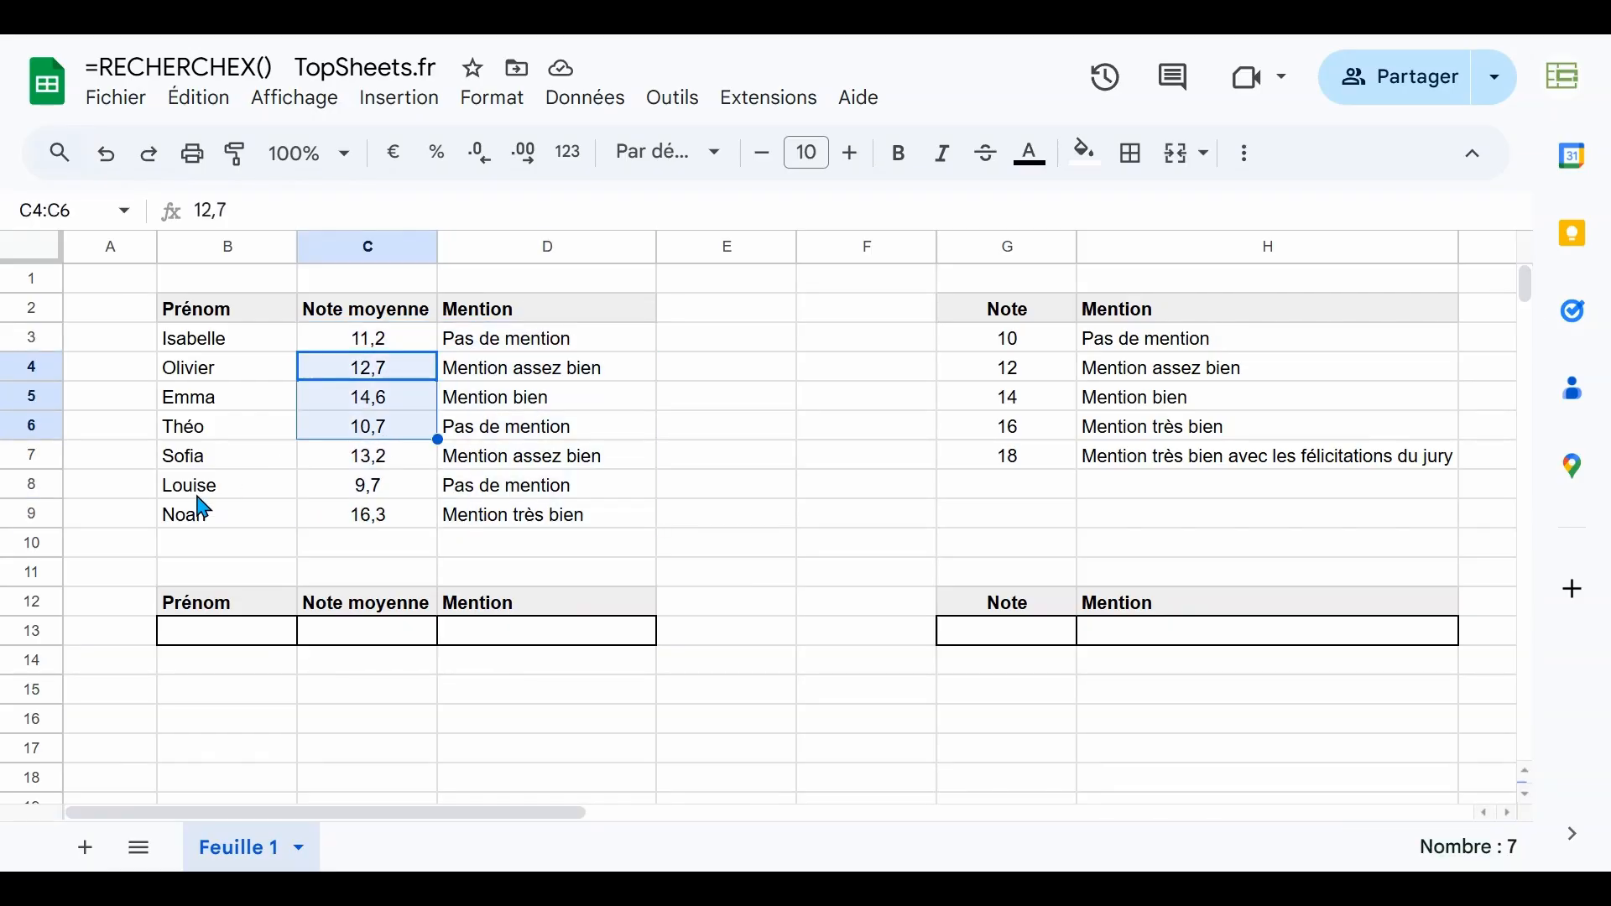
- Enter the first name from B3 as the lookup value in cell B13
click(227, 635)
text(Is)
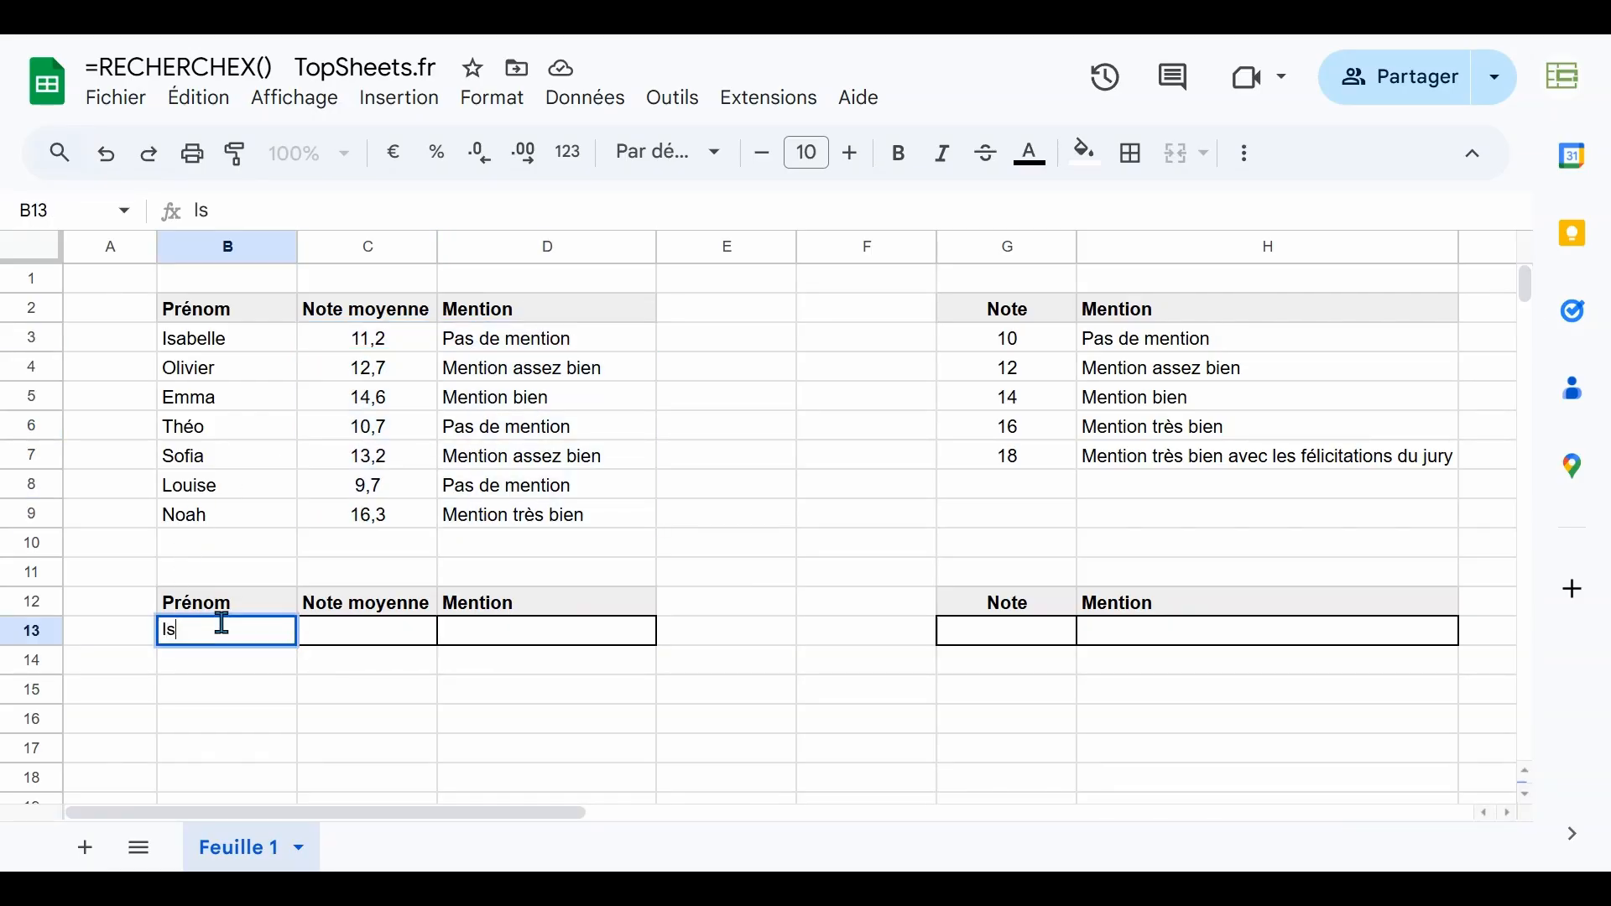
text(abelle)
key(Return)
- Start a RECHERCHEX formula in the Note moyenne cell C13 and hide its function help
double_click(222, 625)
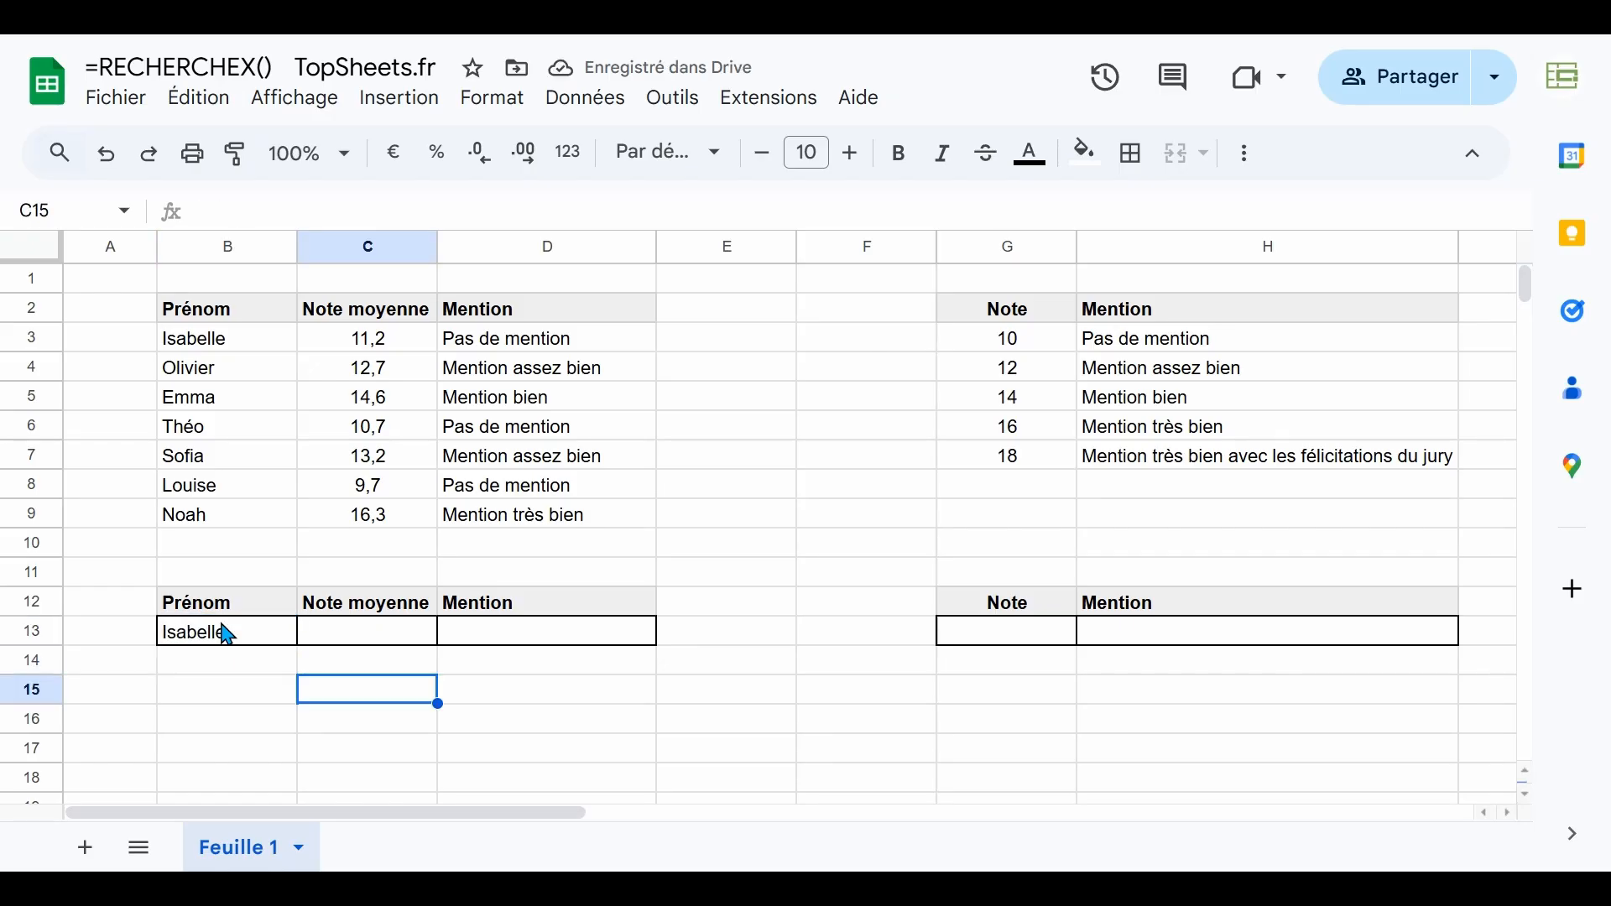
key(Up)
key(Up)
key(Up)
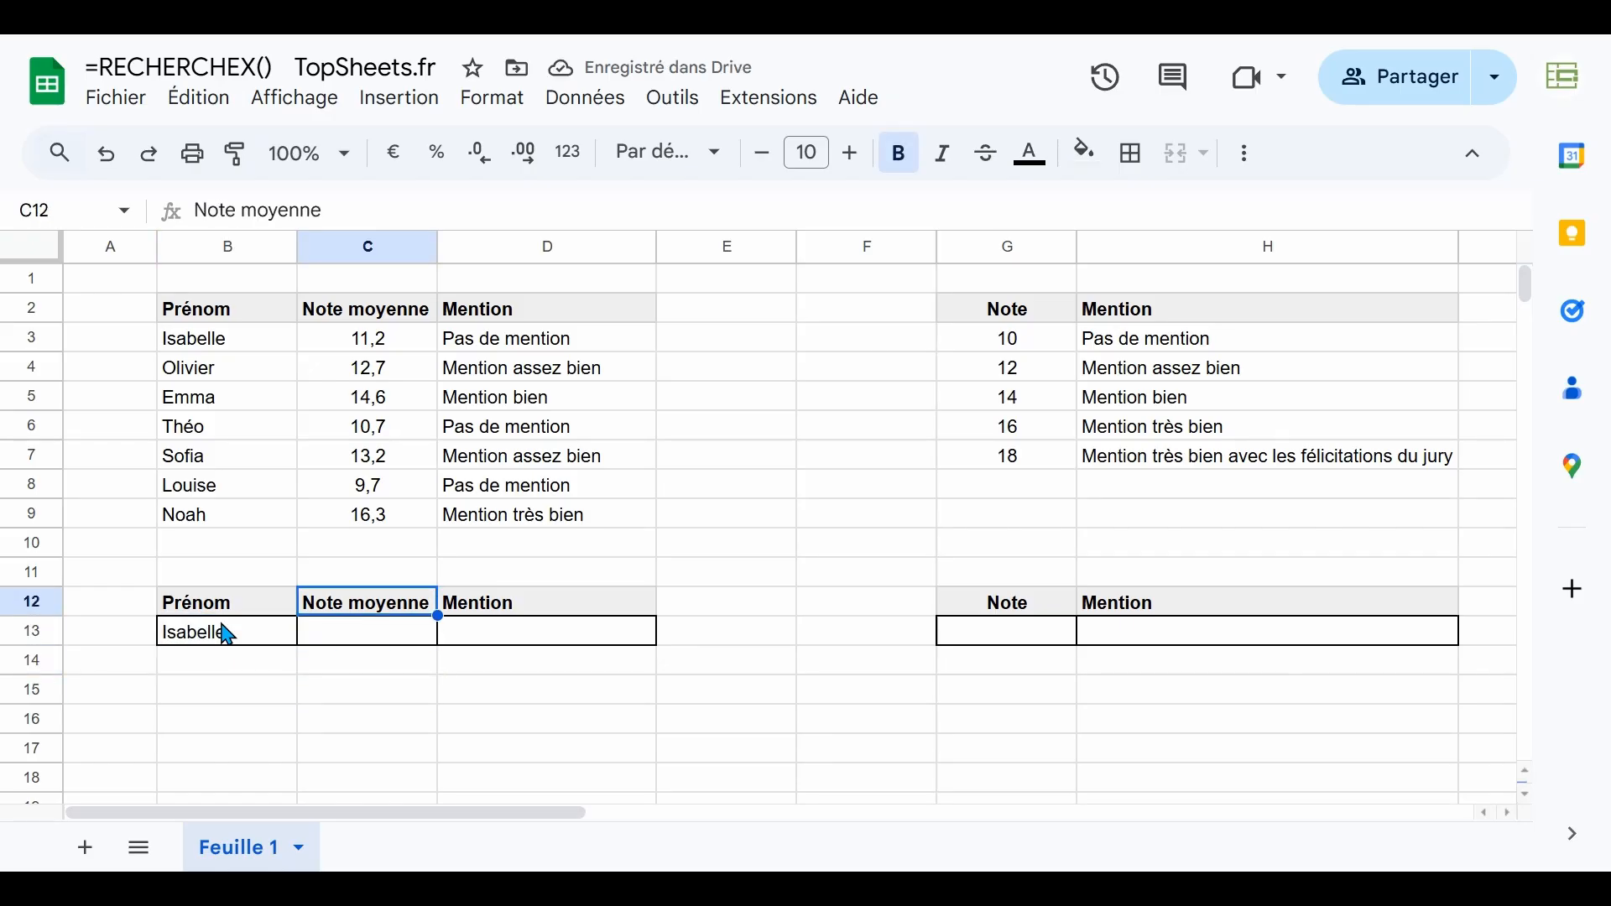
key(Down)
text(=reche)
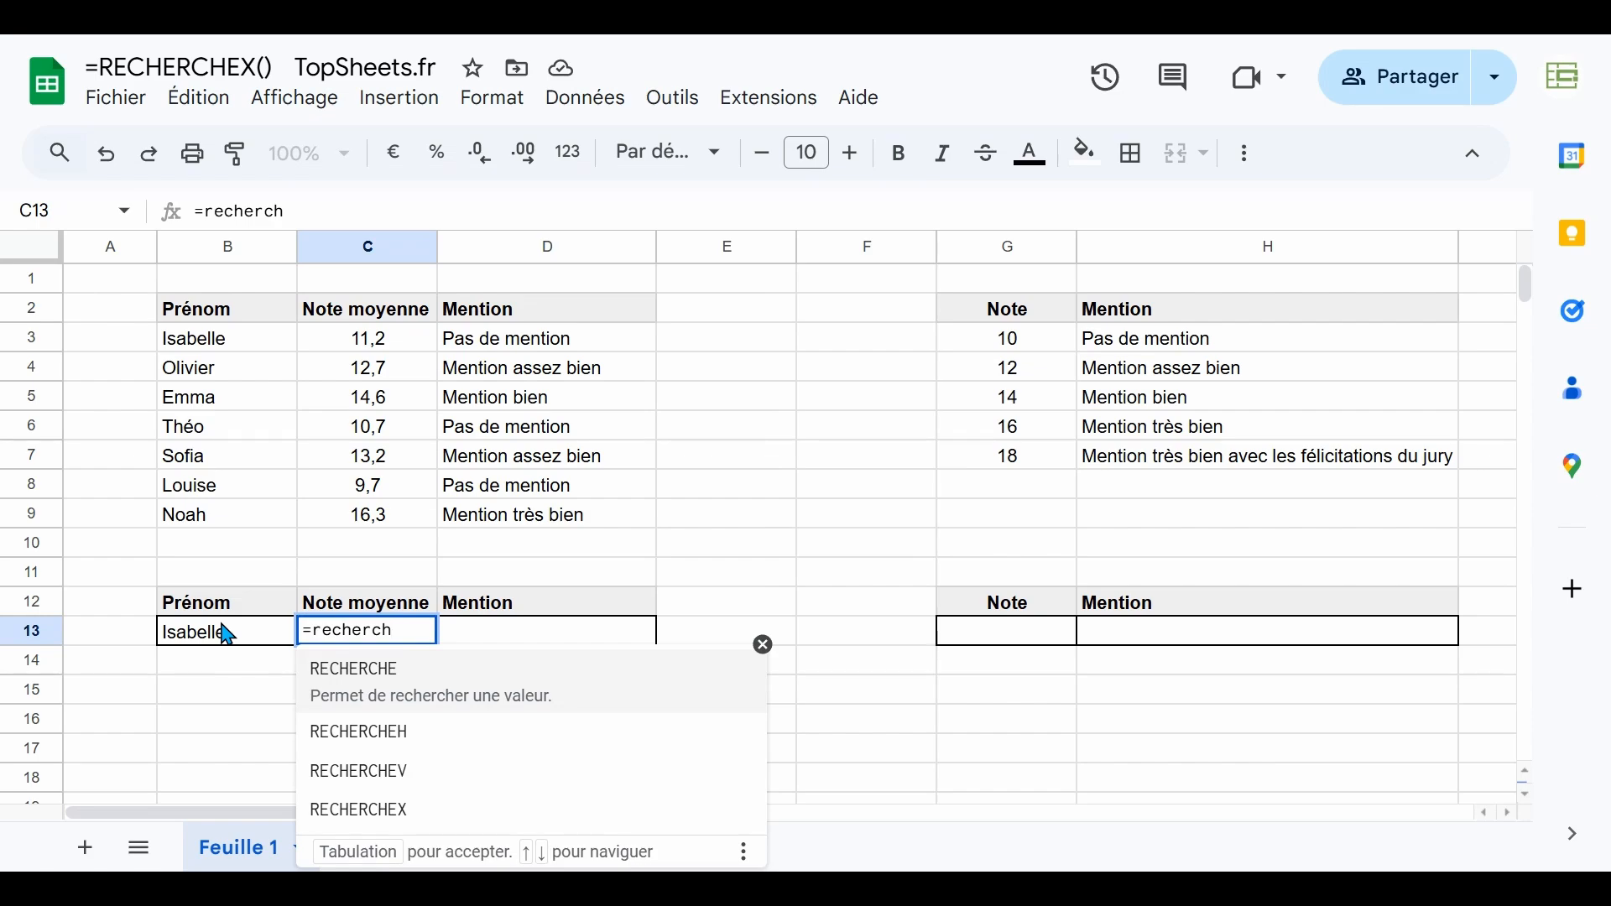
text(rch)
key(Down)
key(Down)
key(Down)
key(Tab)
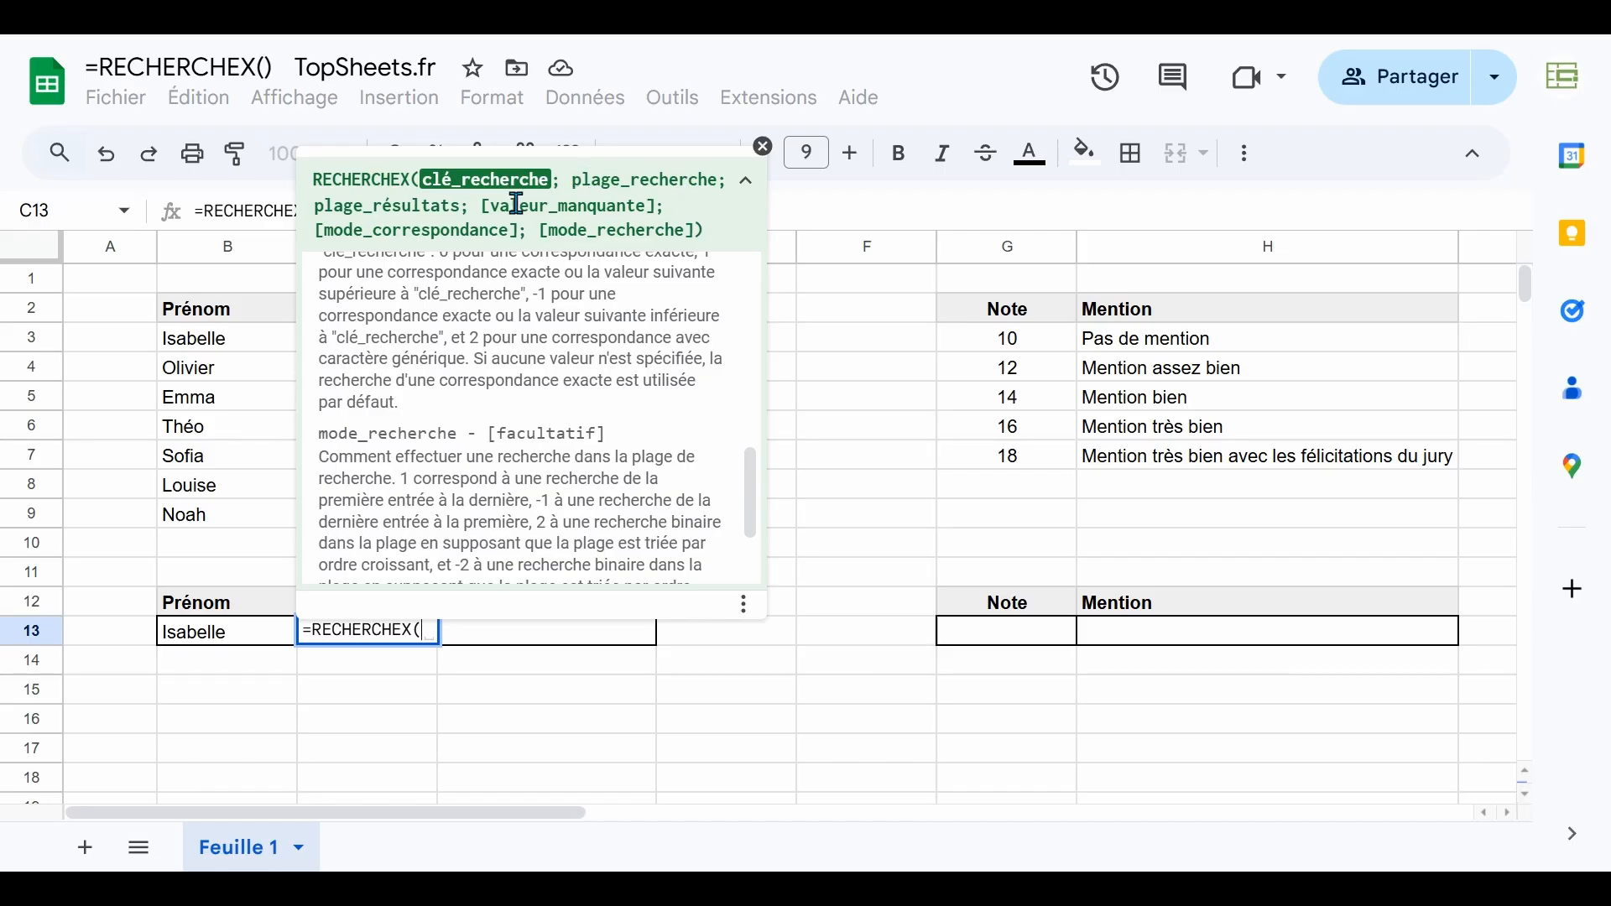
click(763, 149)
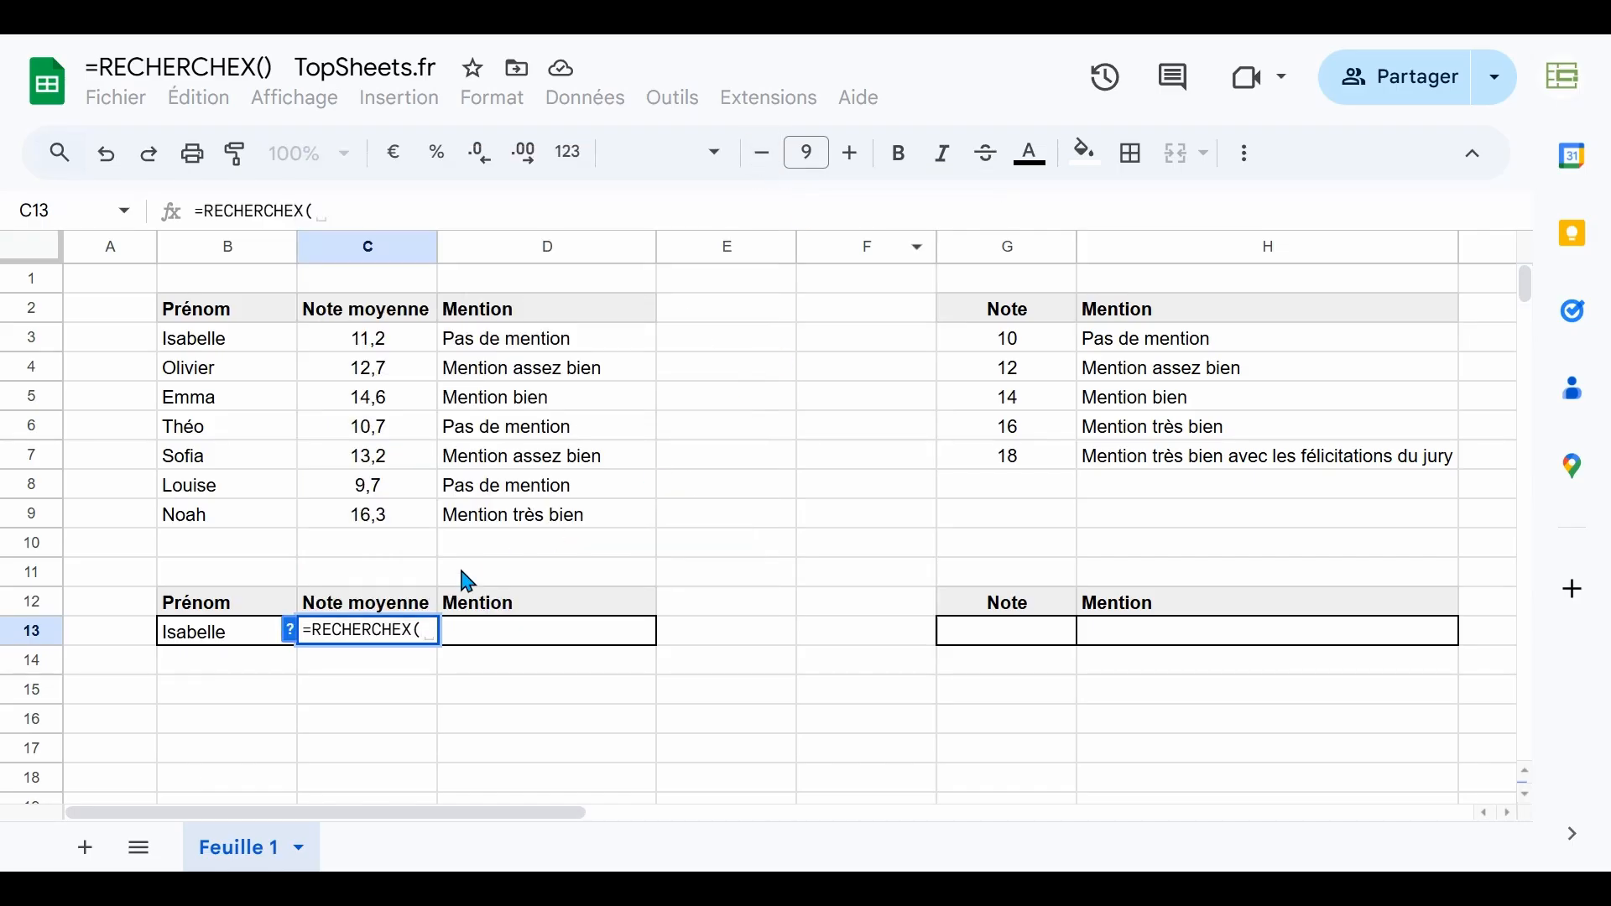
- Complete the C13 formula with lookup key B13, search range B3:B9 and result range C3:C9
click(208, 642)
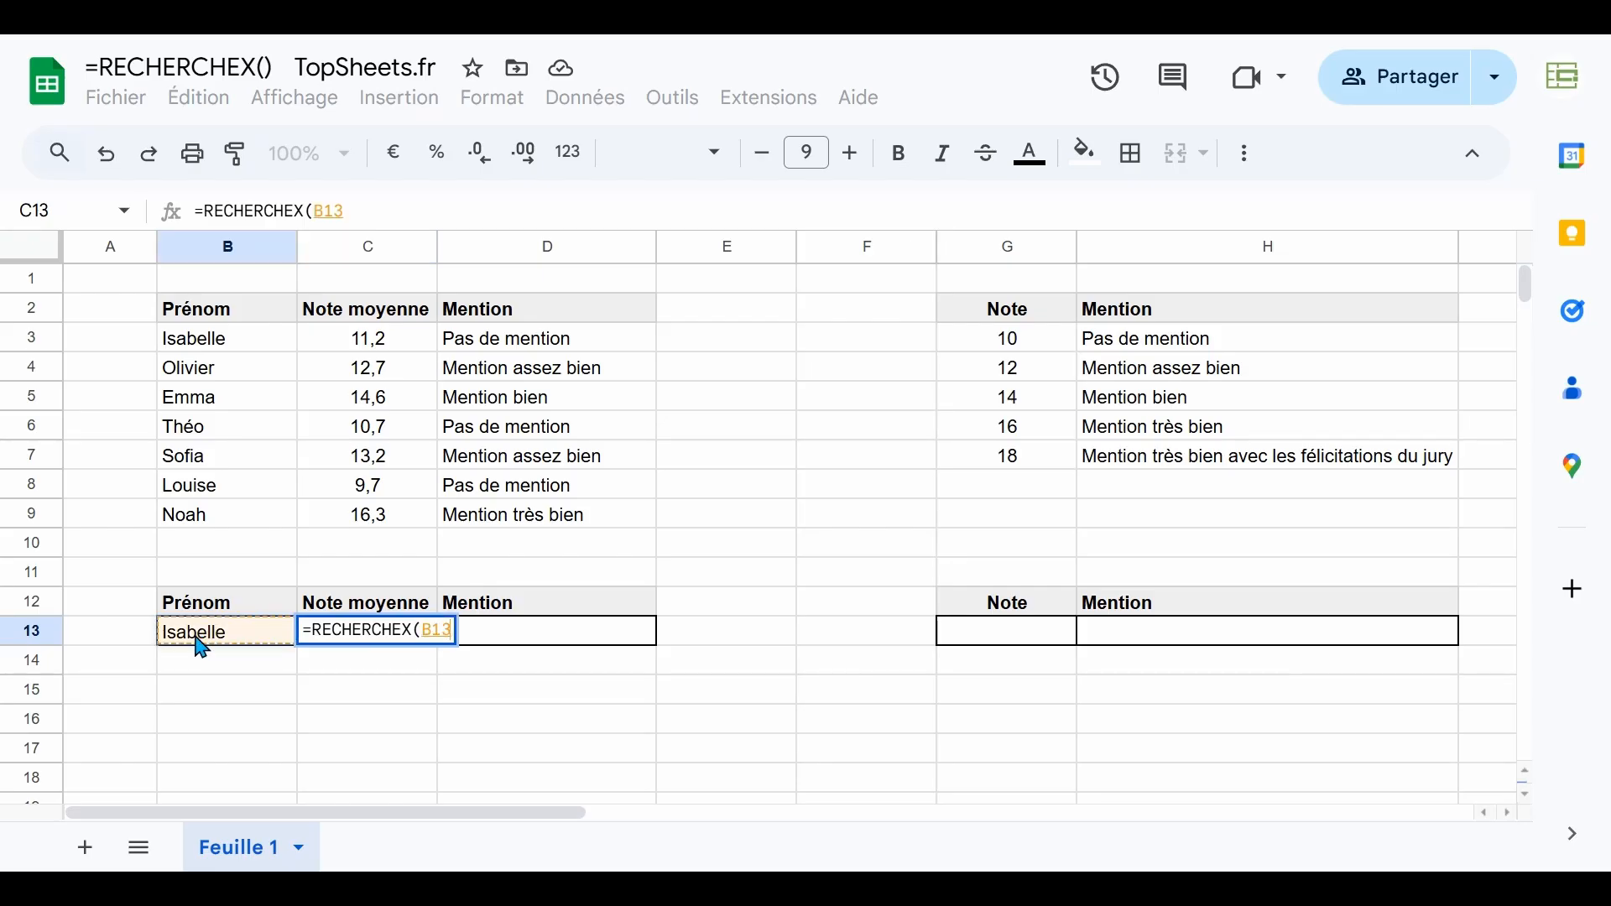
text(;)
drag(205, 346, 195, 520)
text(;)
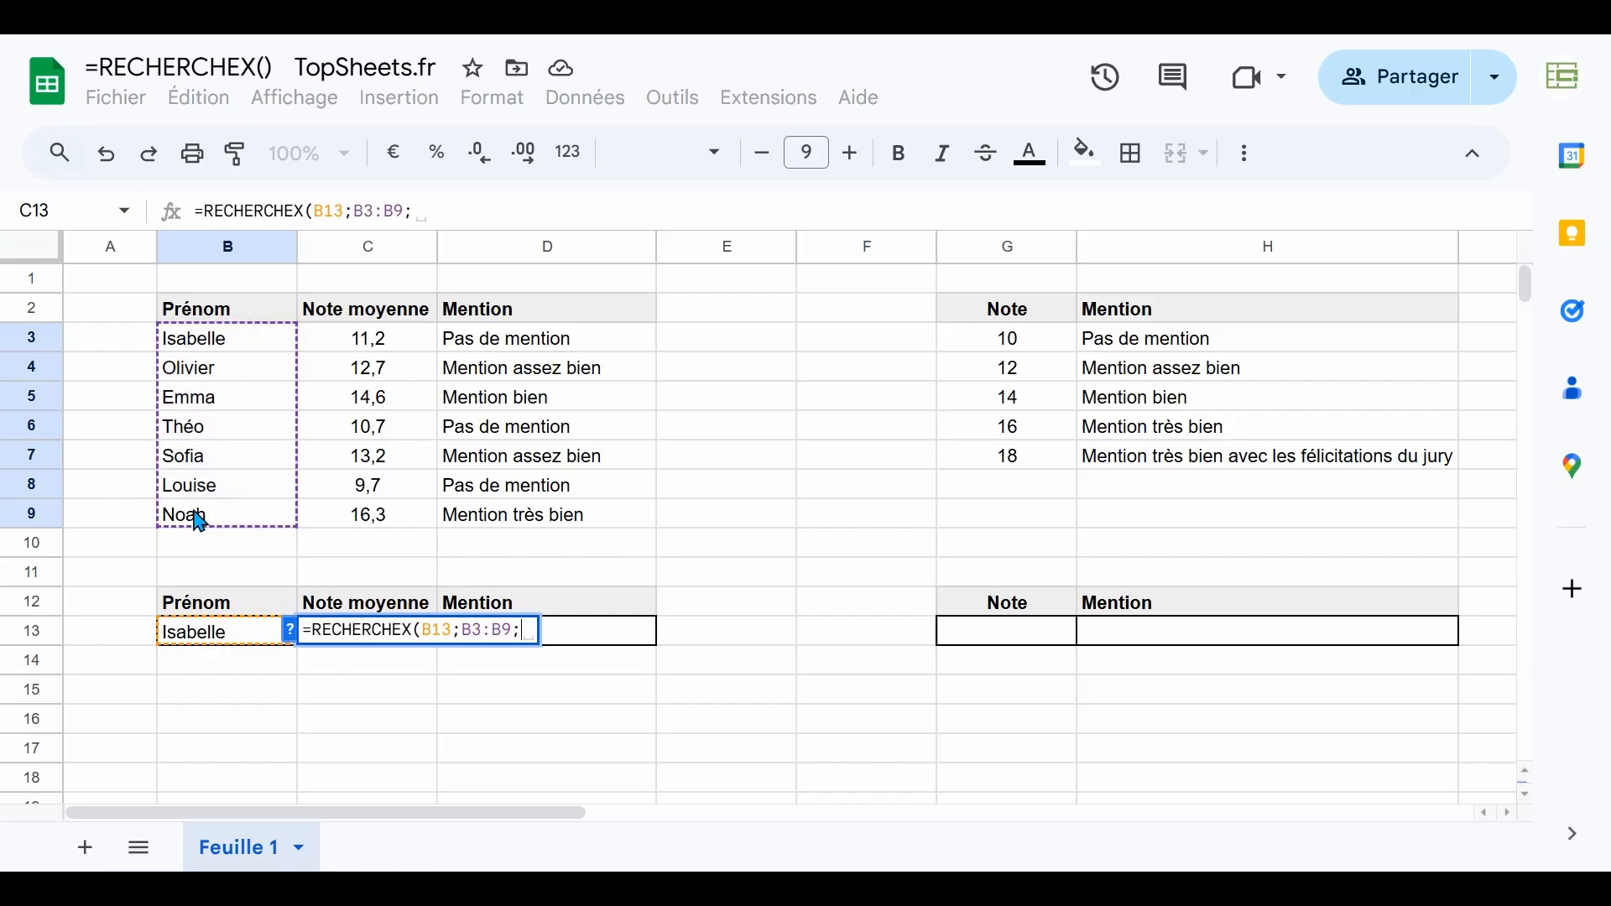
drag(344, 351, 359, 525)
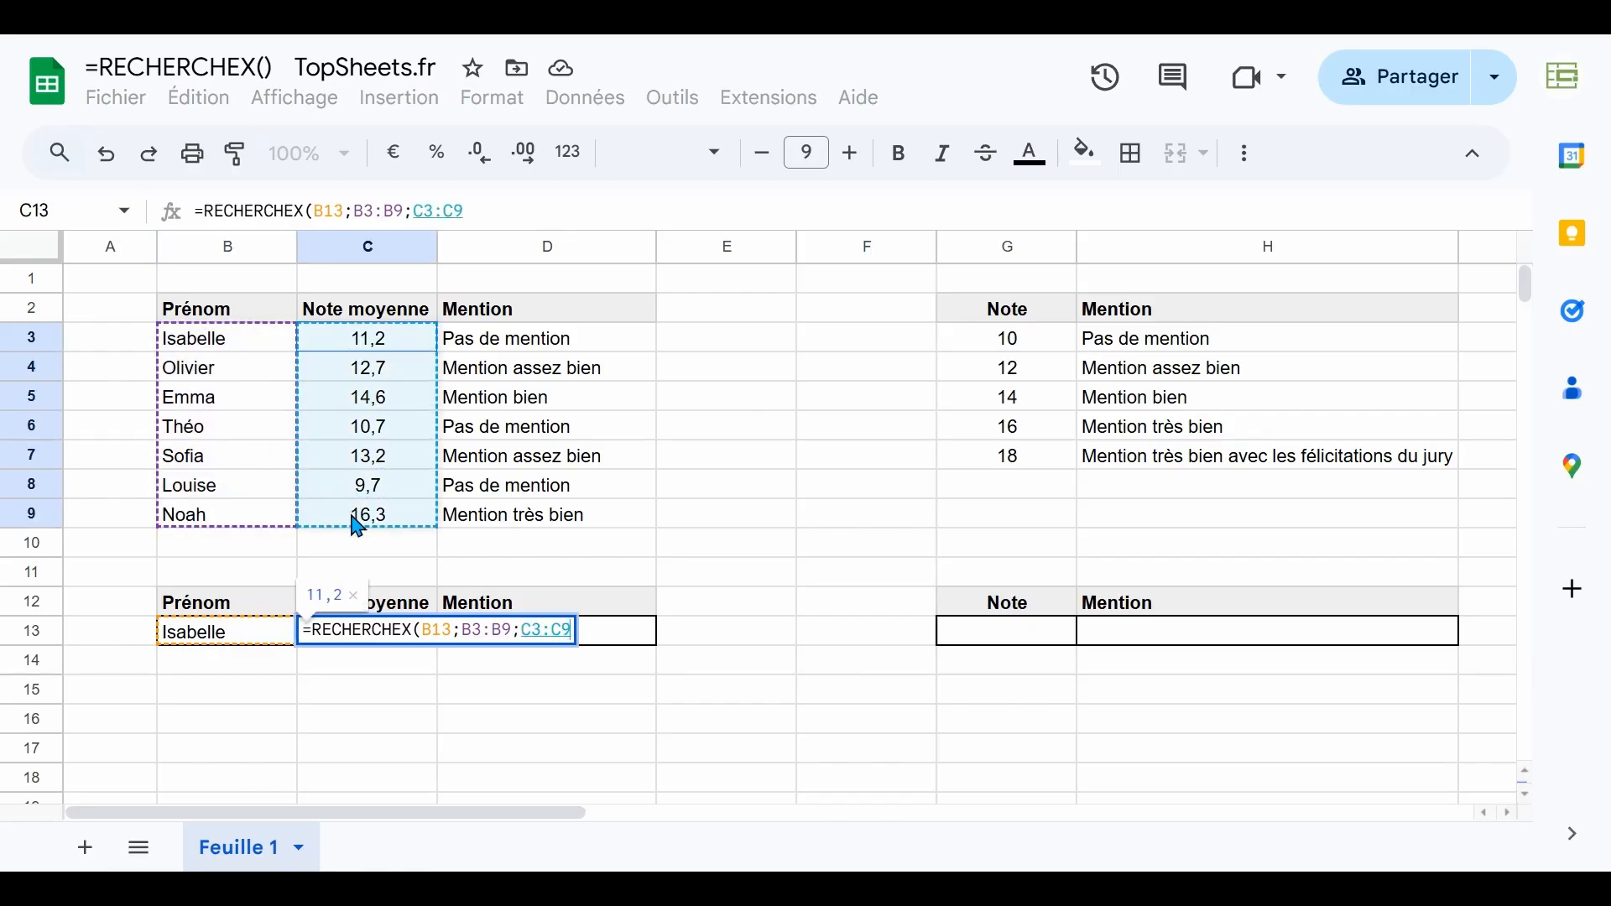
text())
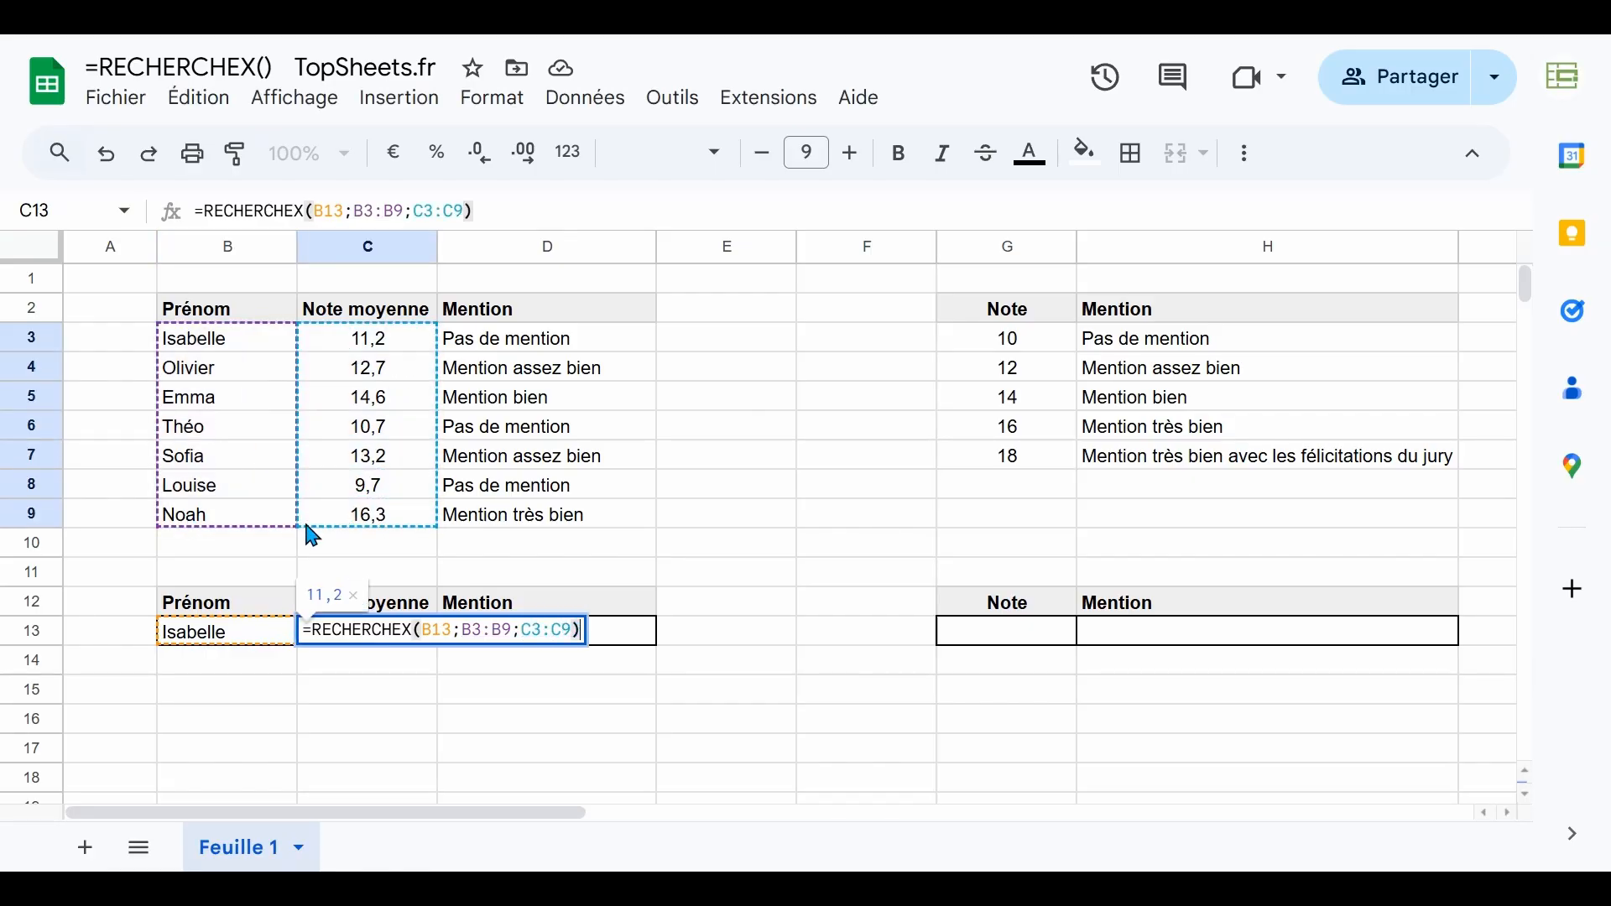
key(Return)
key(Up)
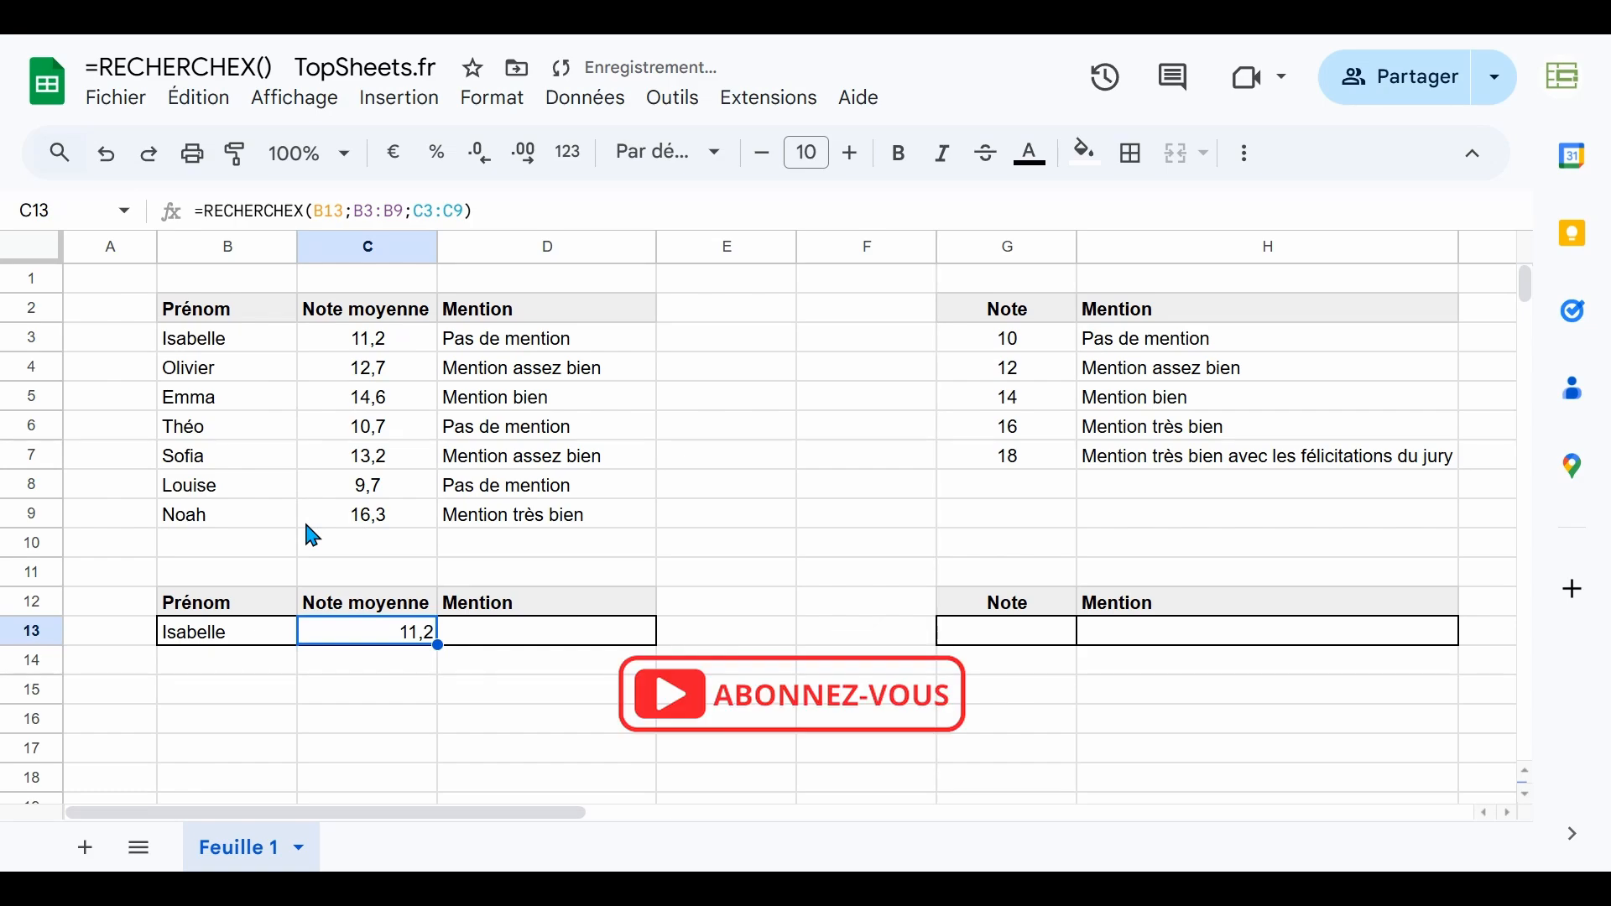
- Test the lookup in C13 by replacing the first name in B13 with the one from B5
click(262, 346)
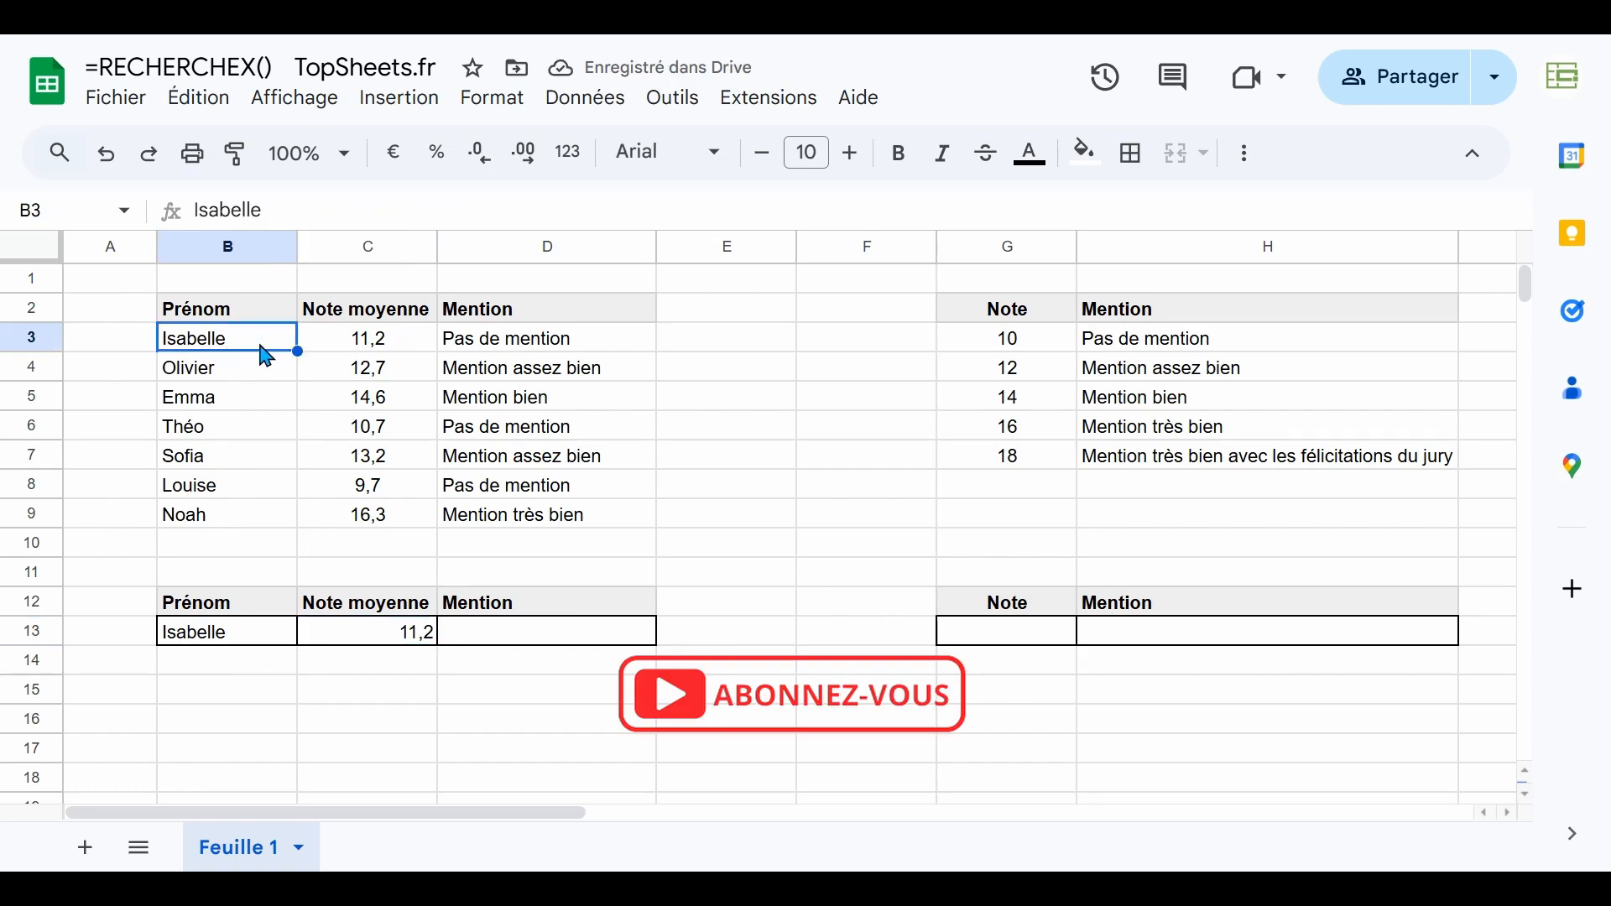
click(361, 344)
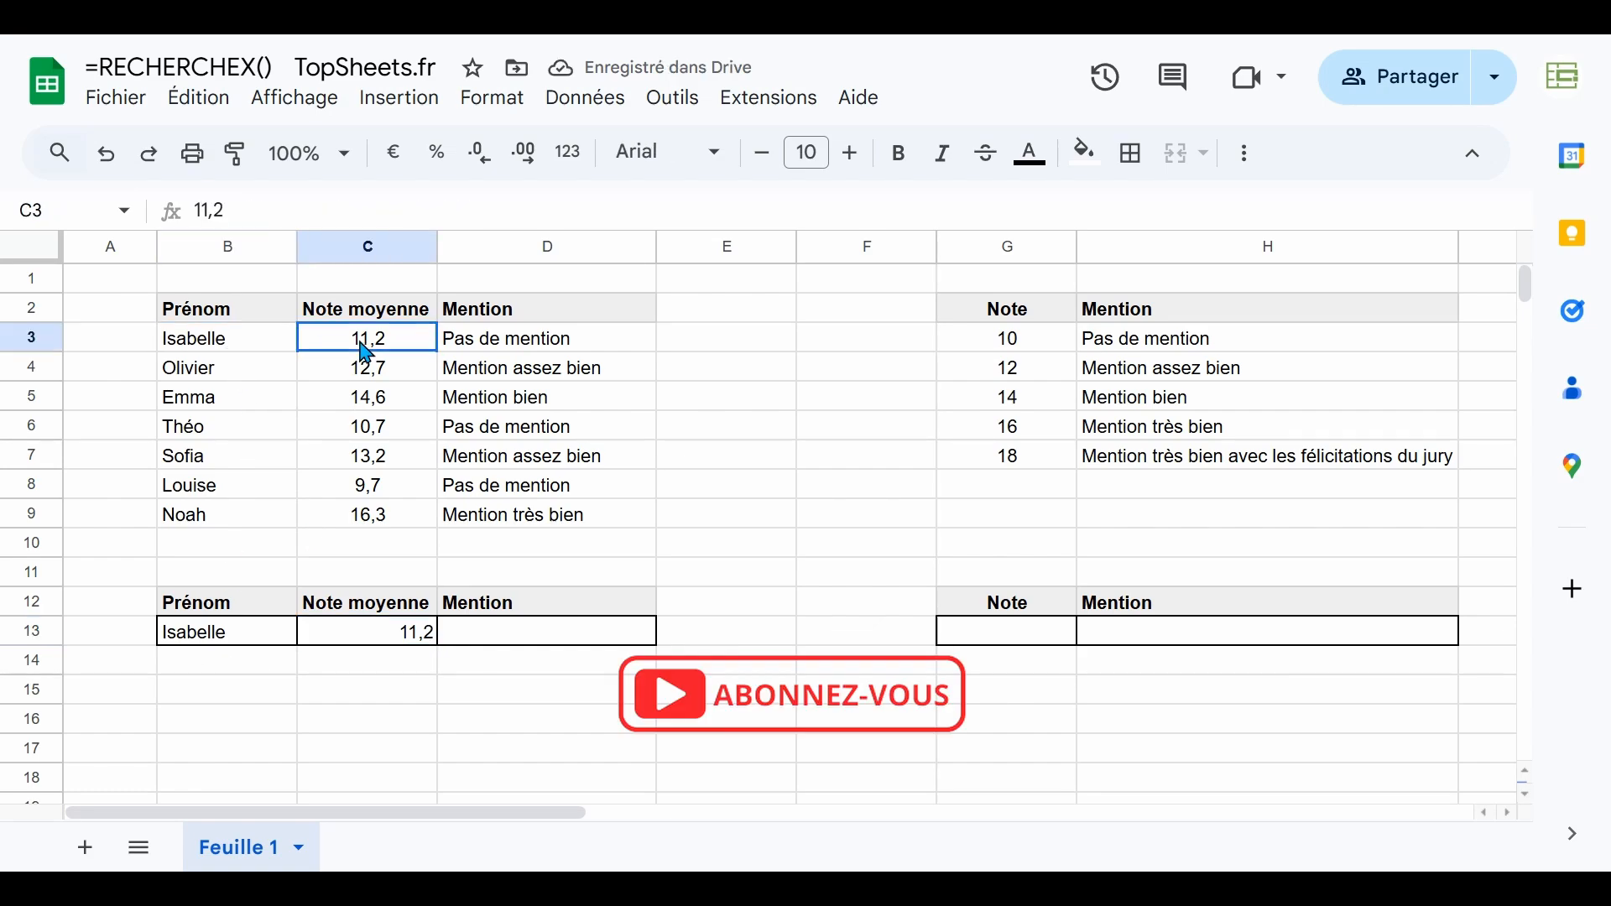
click(217, 401)
click(223, 638)
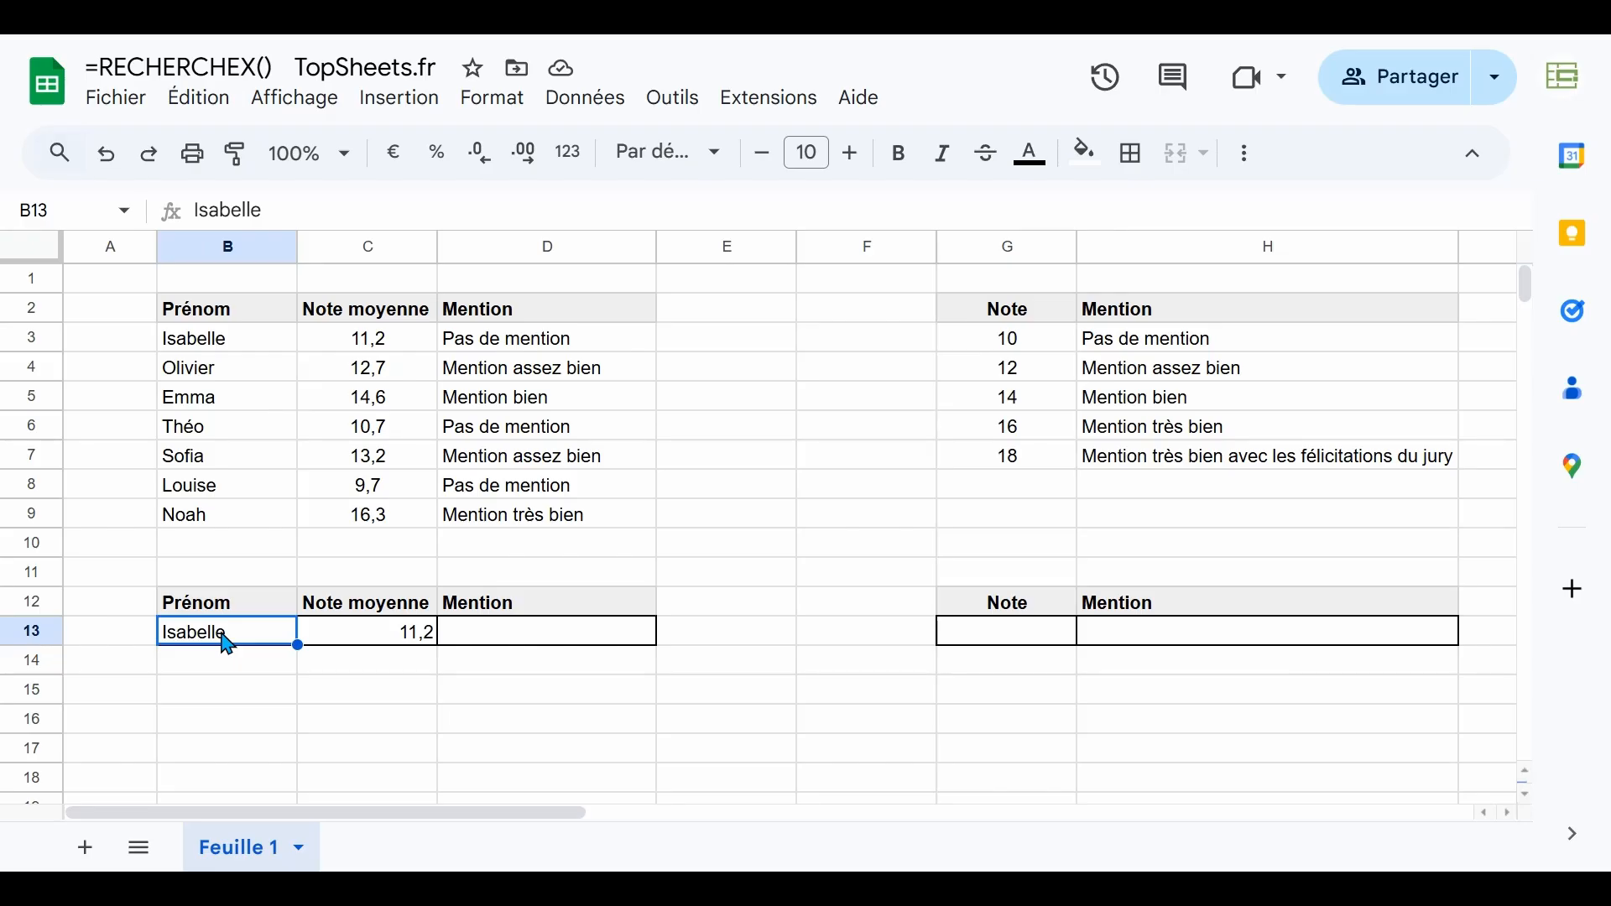
text(Emma)
key(Return)
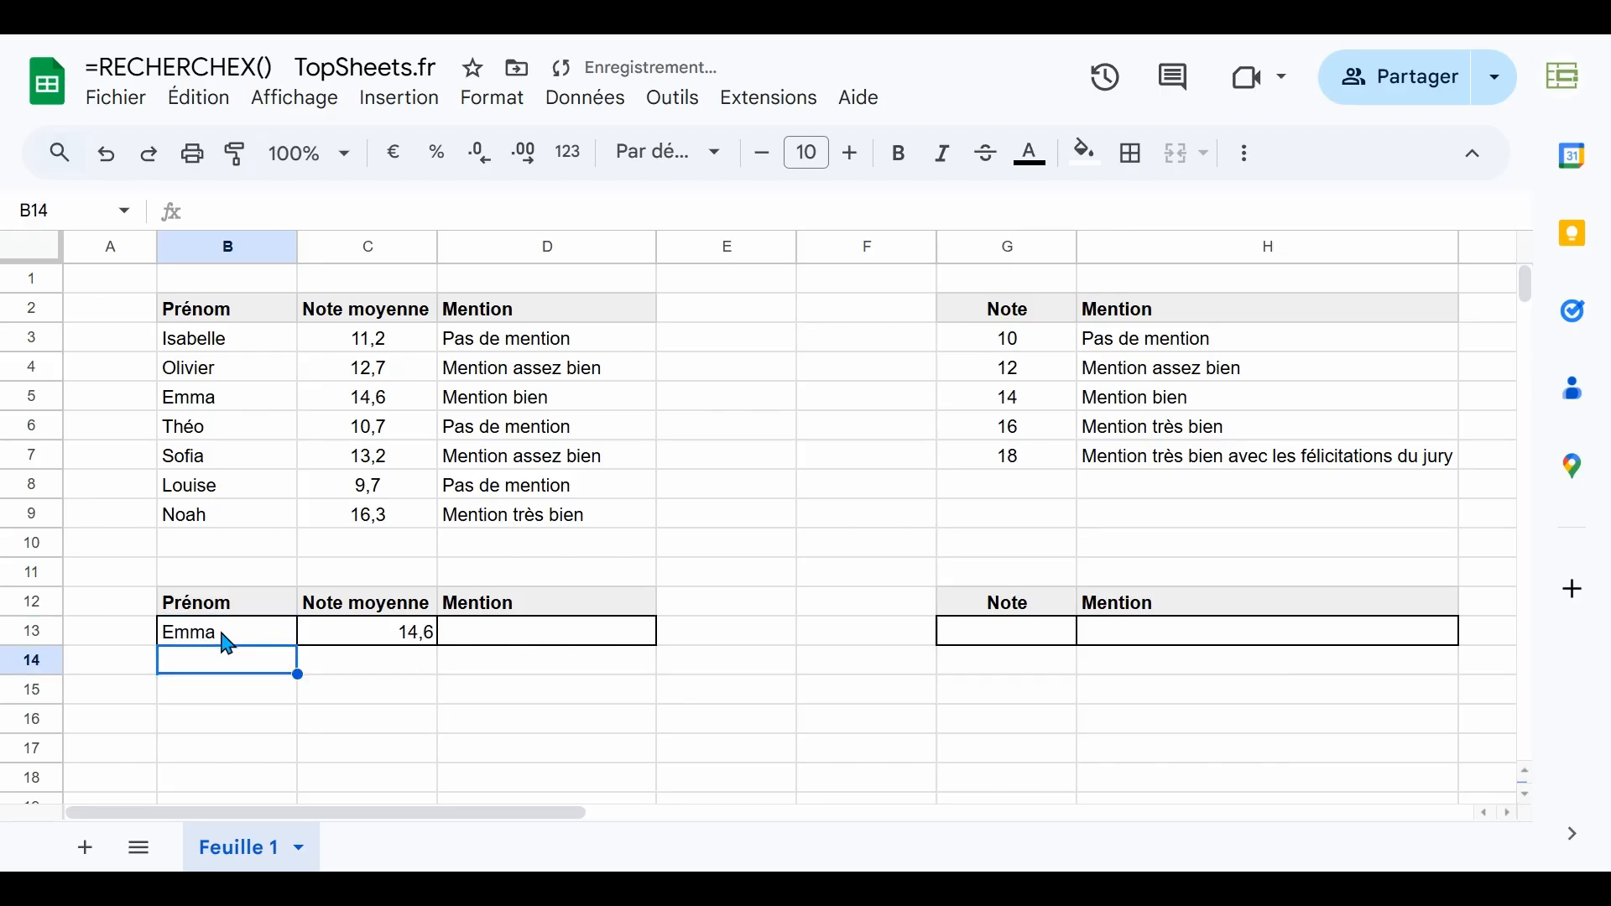
- Compare the grade in C13 with cell C5 and review the ranges used by the RECHERCHEX formula
click(391, 639)
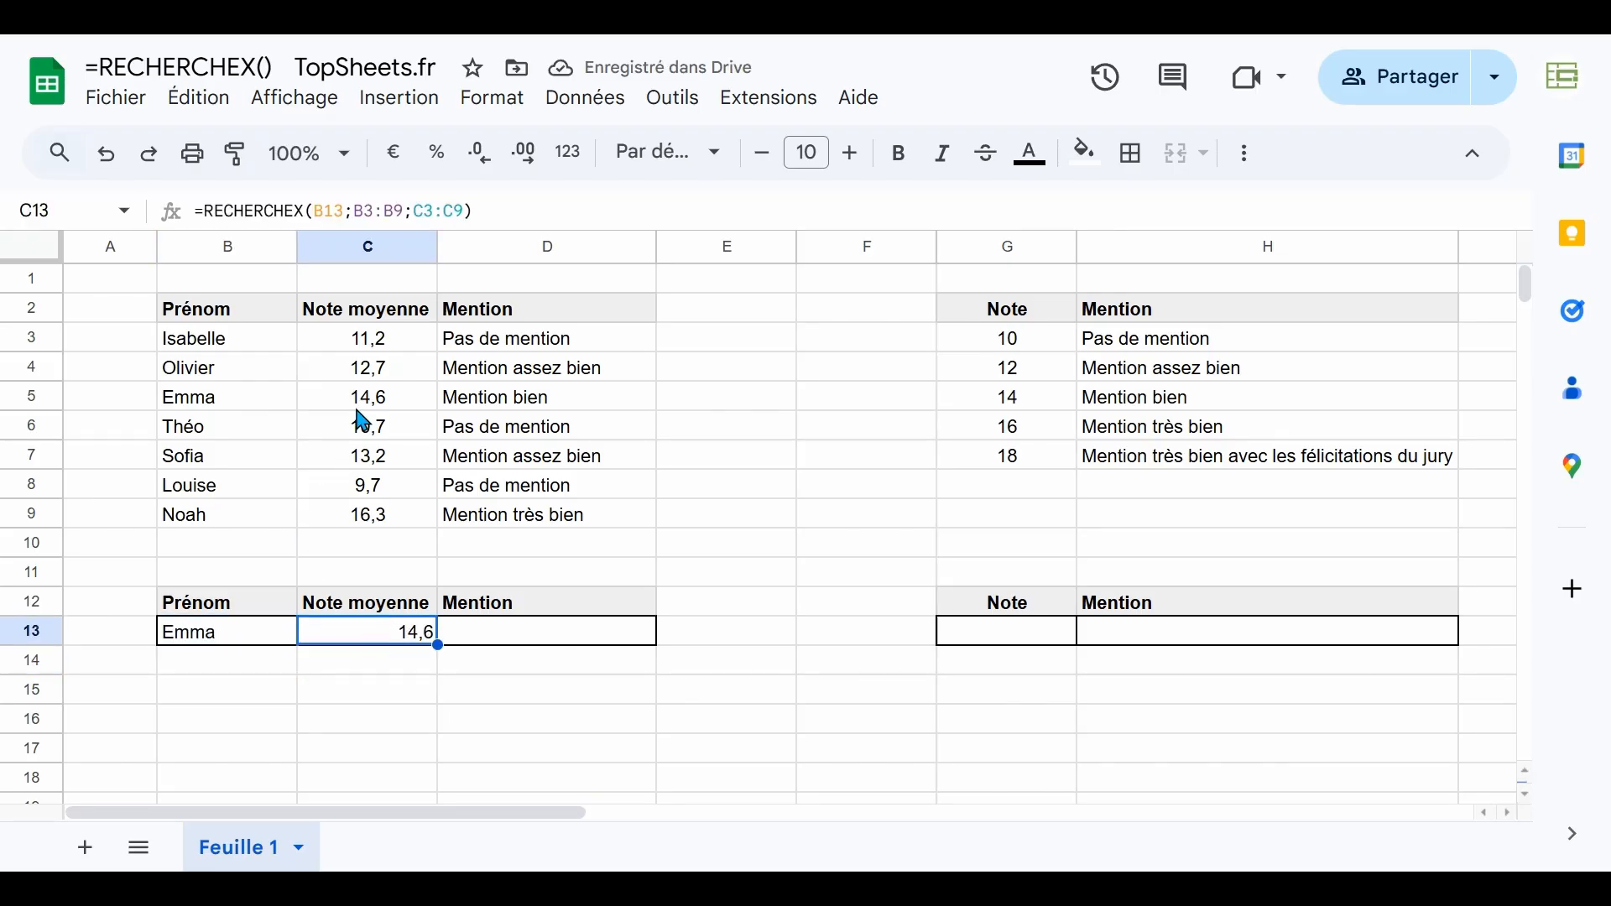
click(359, 404)
click(380, 638)
double_click(374, 628)
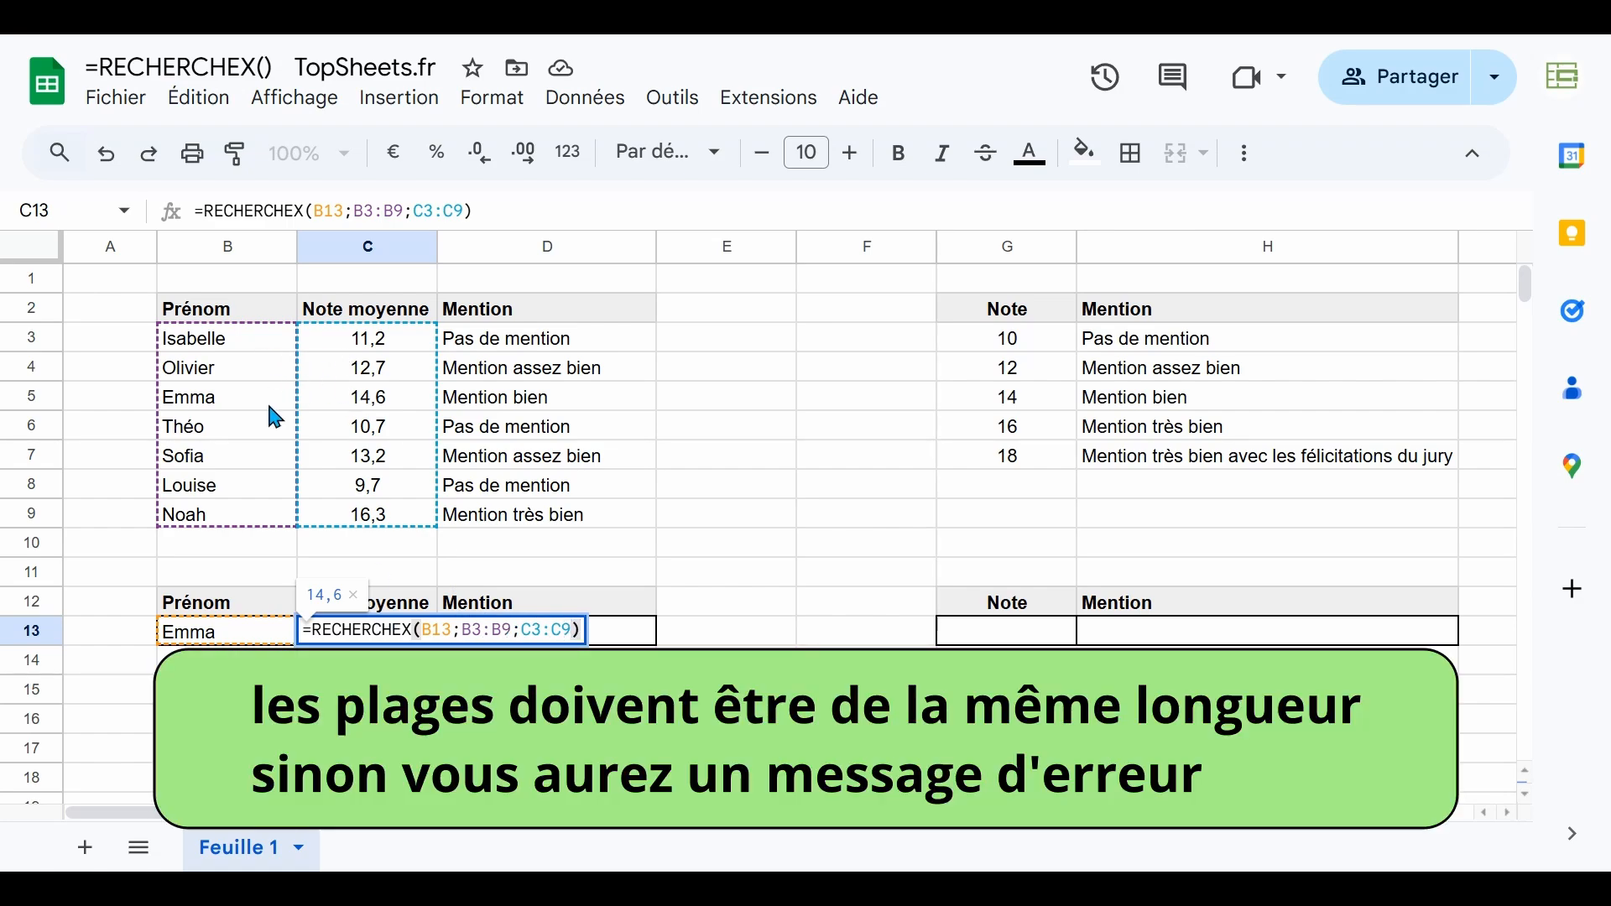
- Enter a first name that is missing from the student table in B13 and check cell C13
click(225, 638)
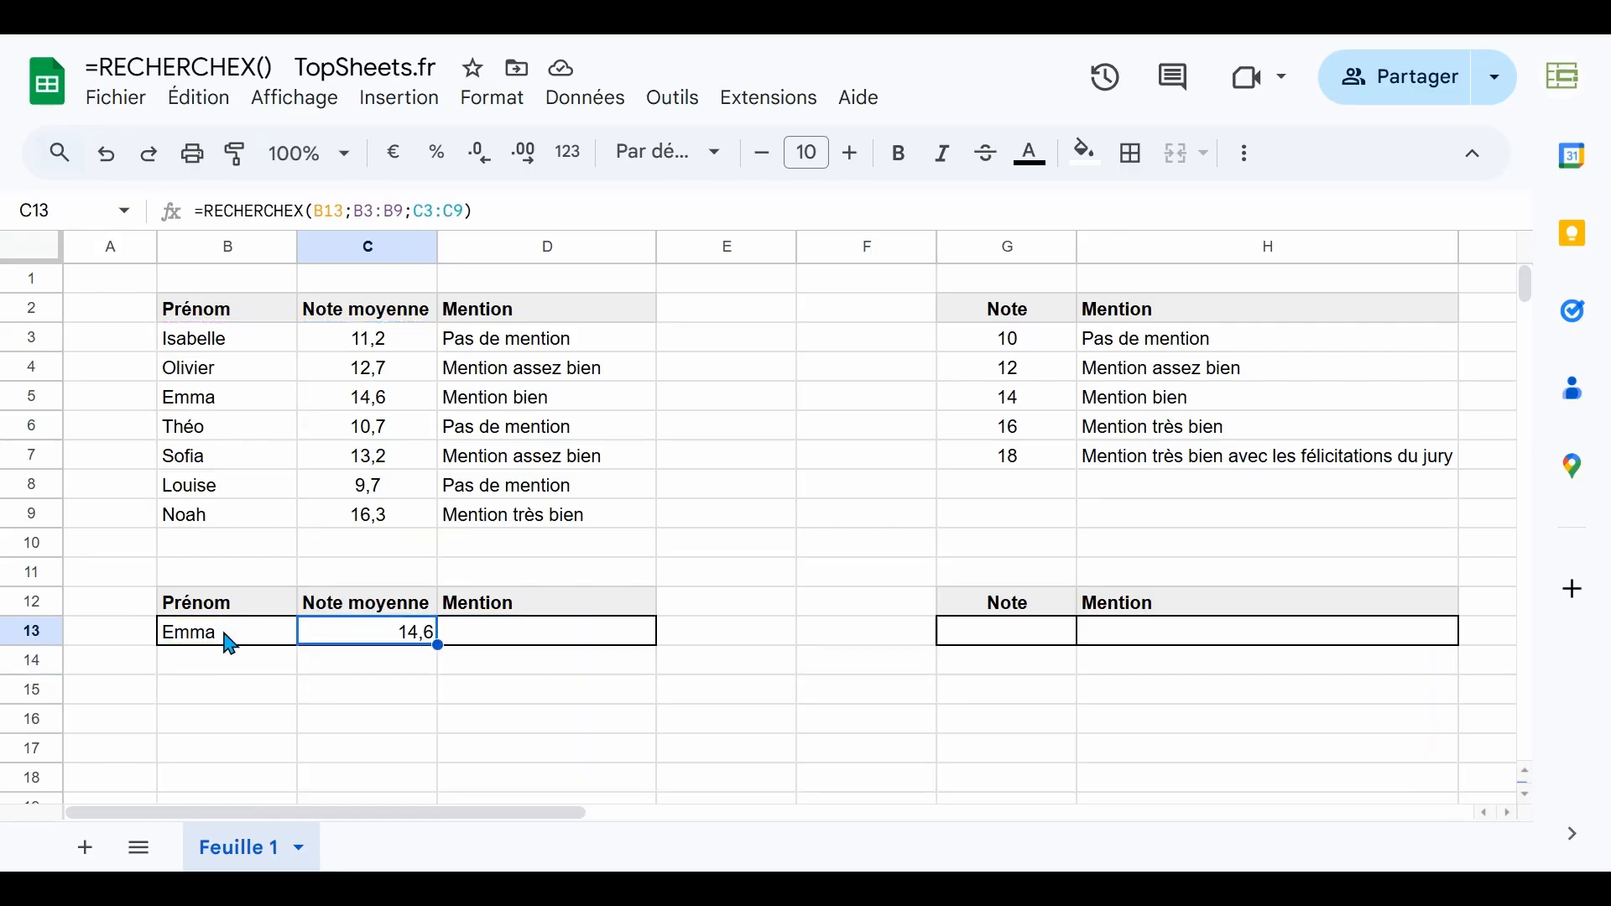
text(Paul)
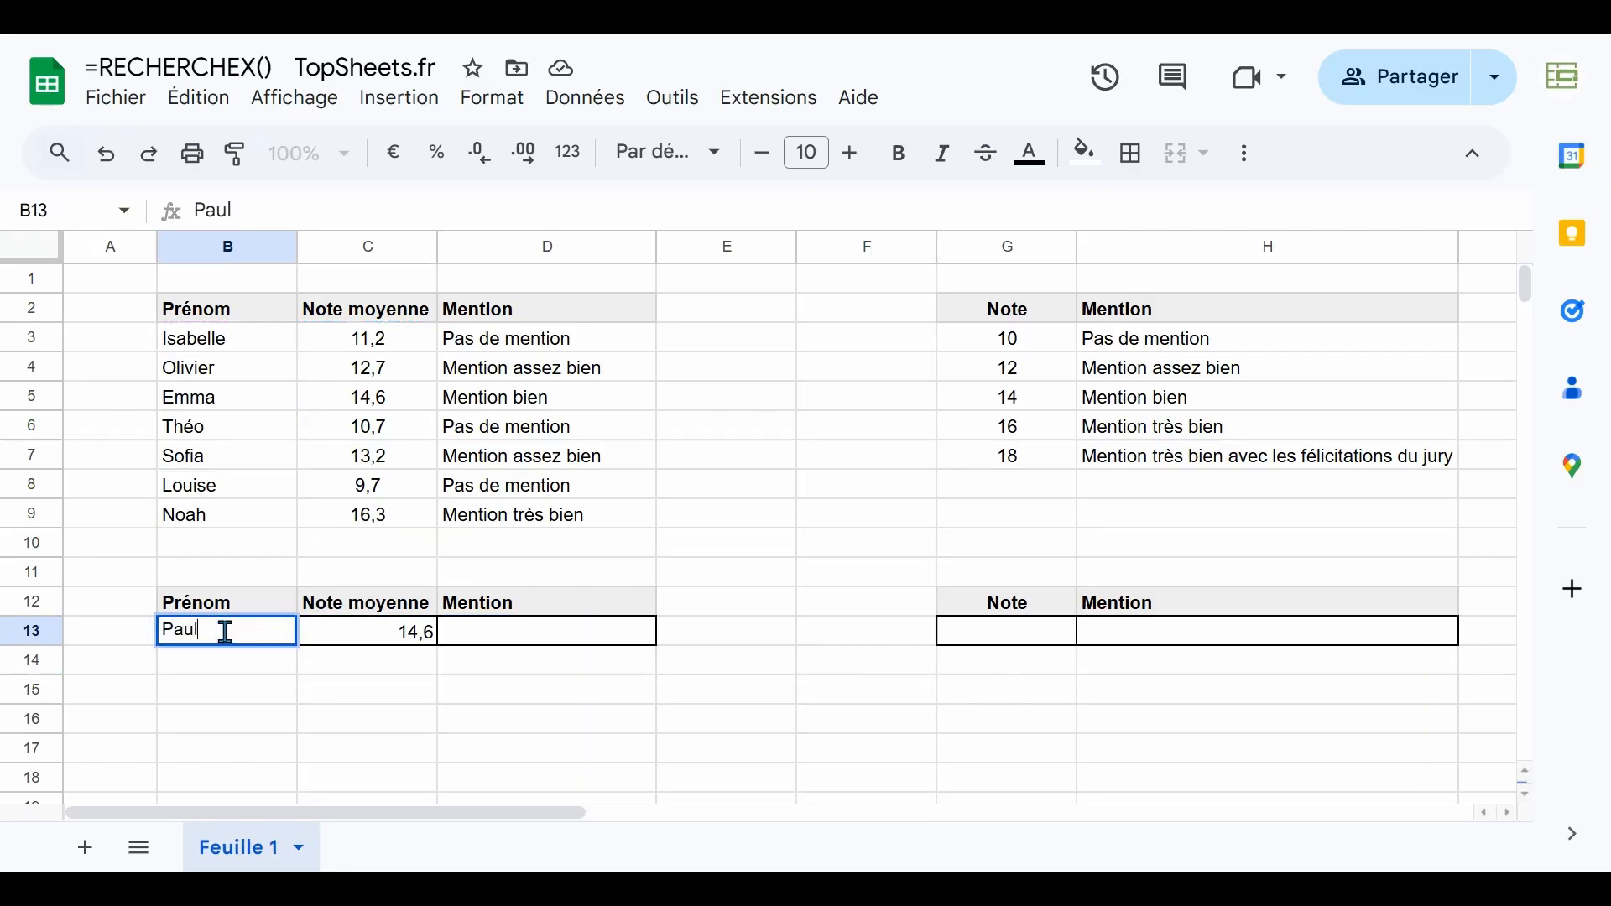
key(Return)
key(Up)
key(Right)
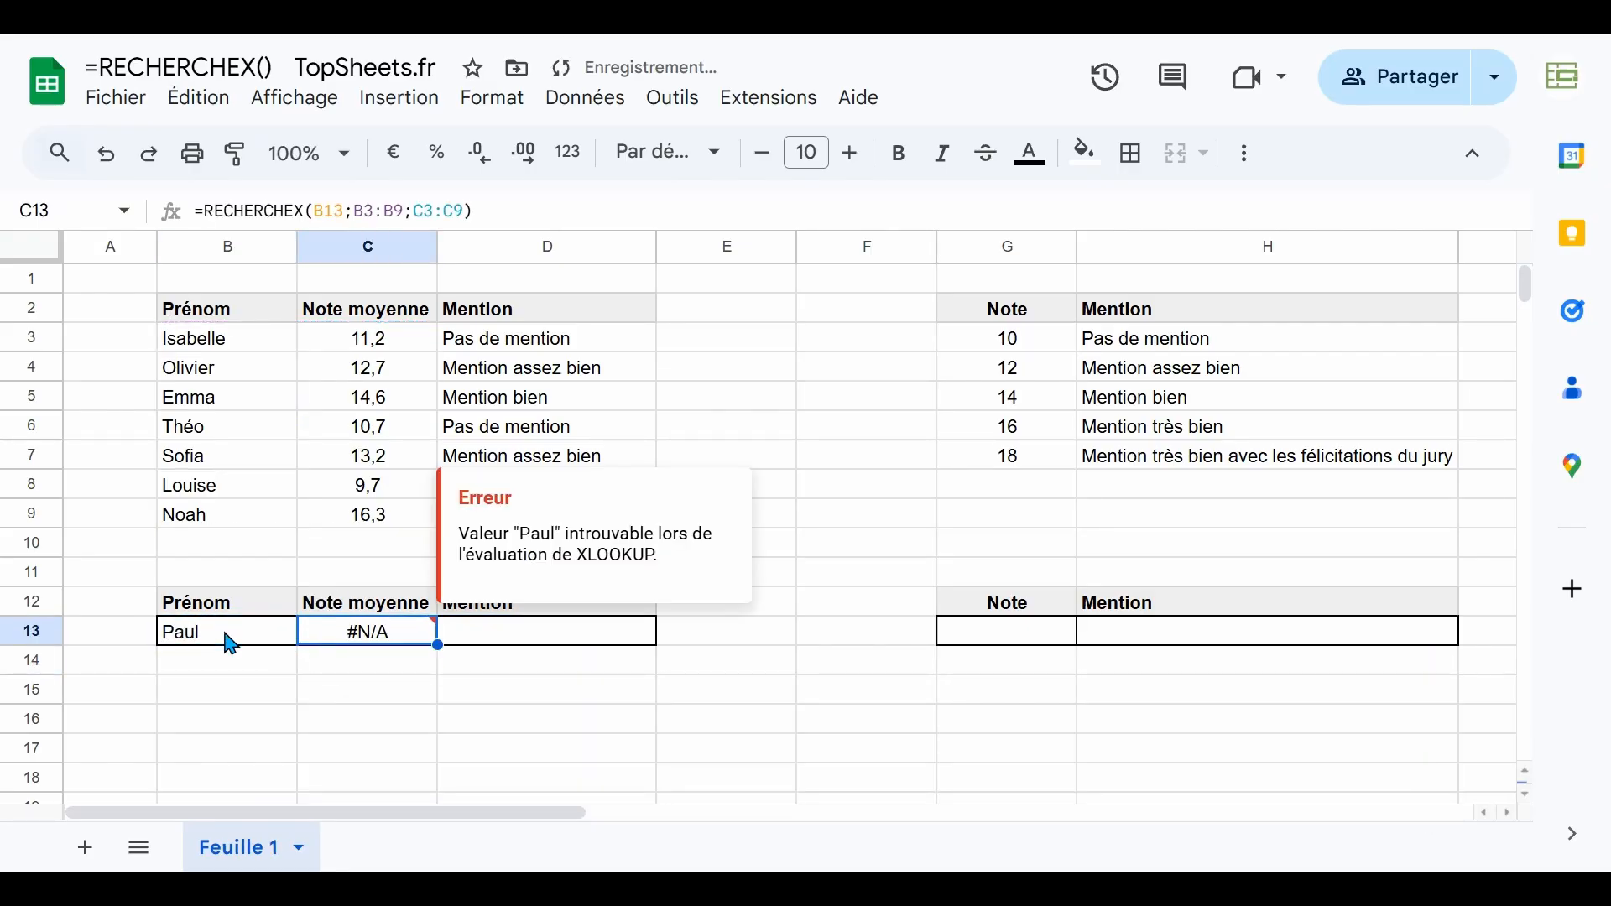
- Add an empty missing-value argument after C3:C9 in the C13 RECHERCHEX formula
double_click(329, 633)
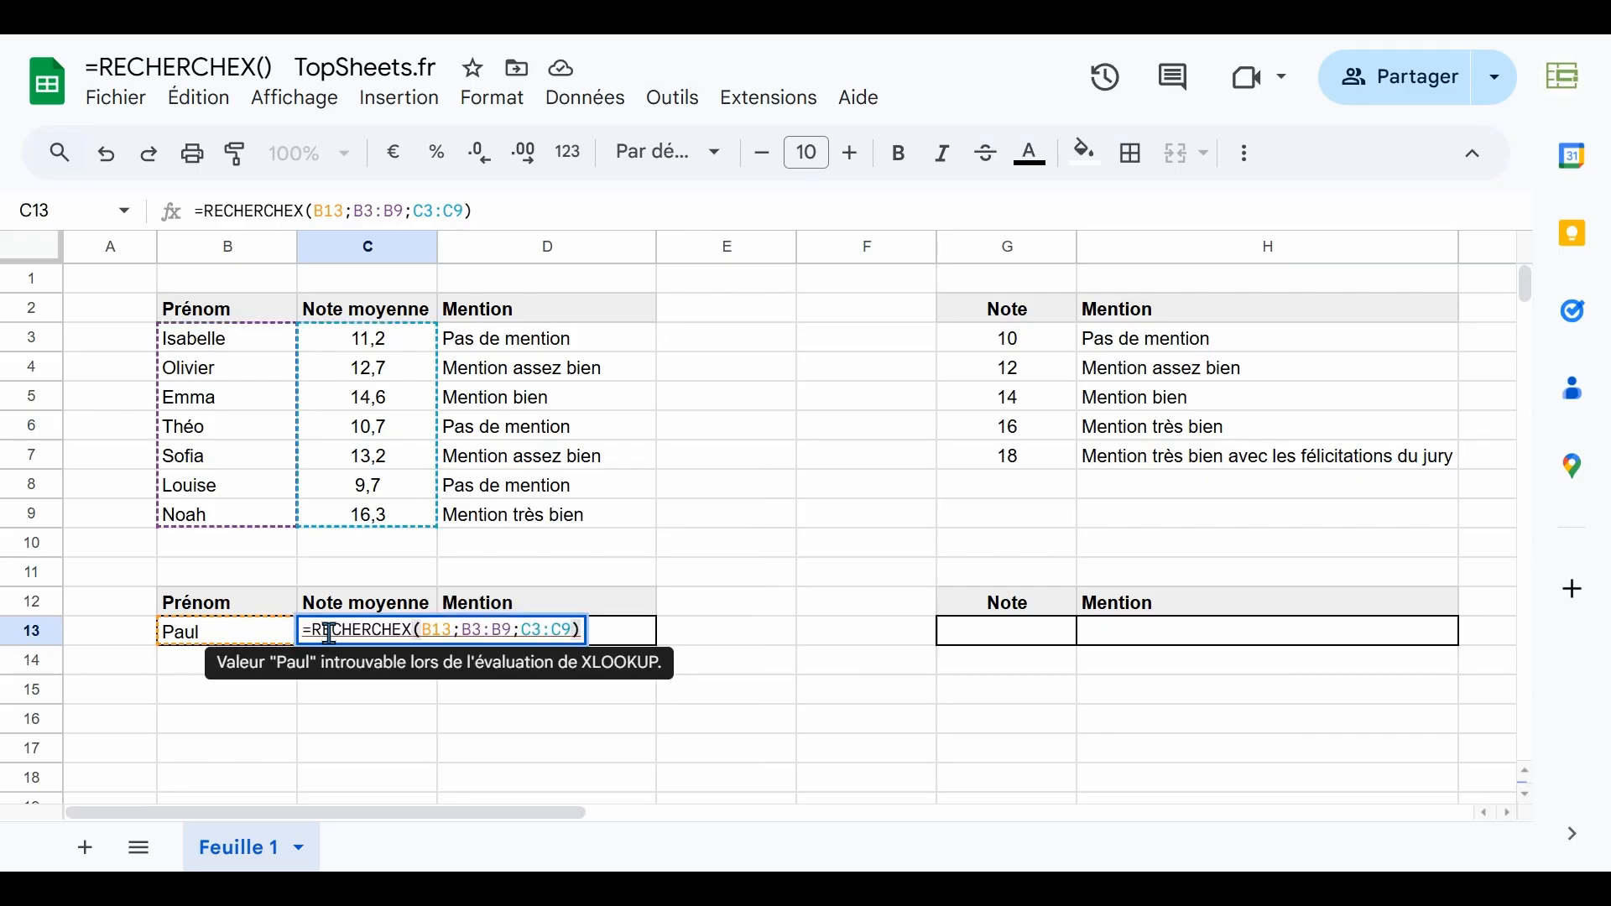
click(571, 631)
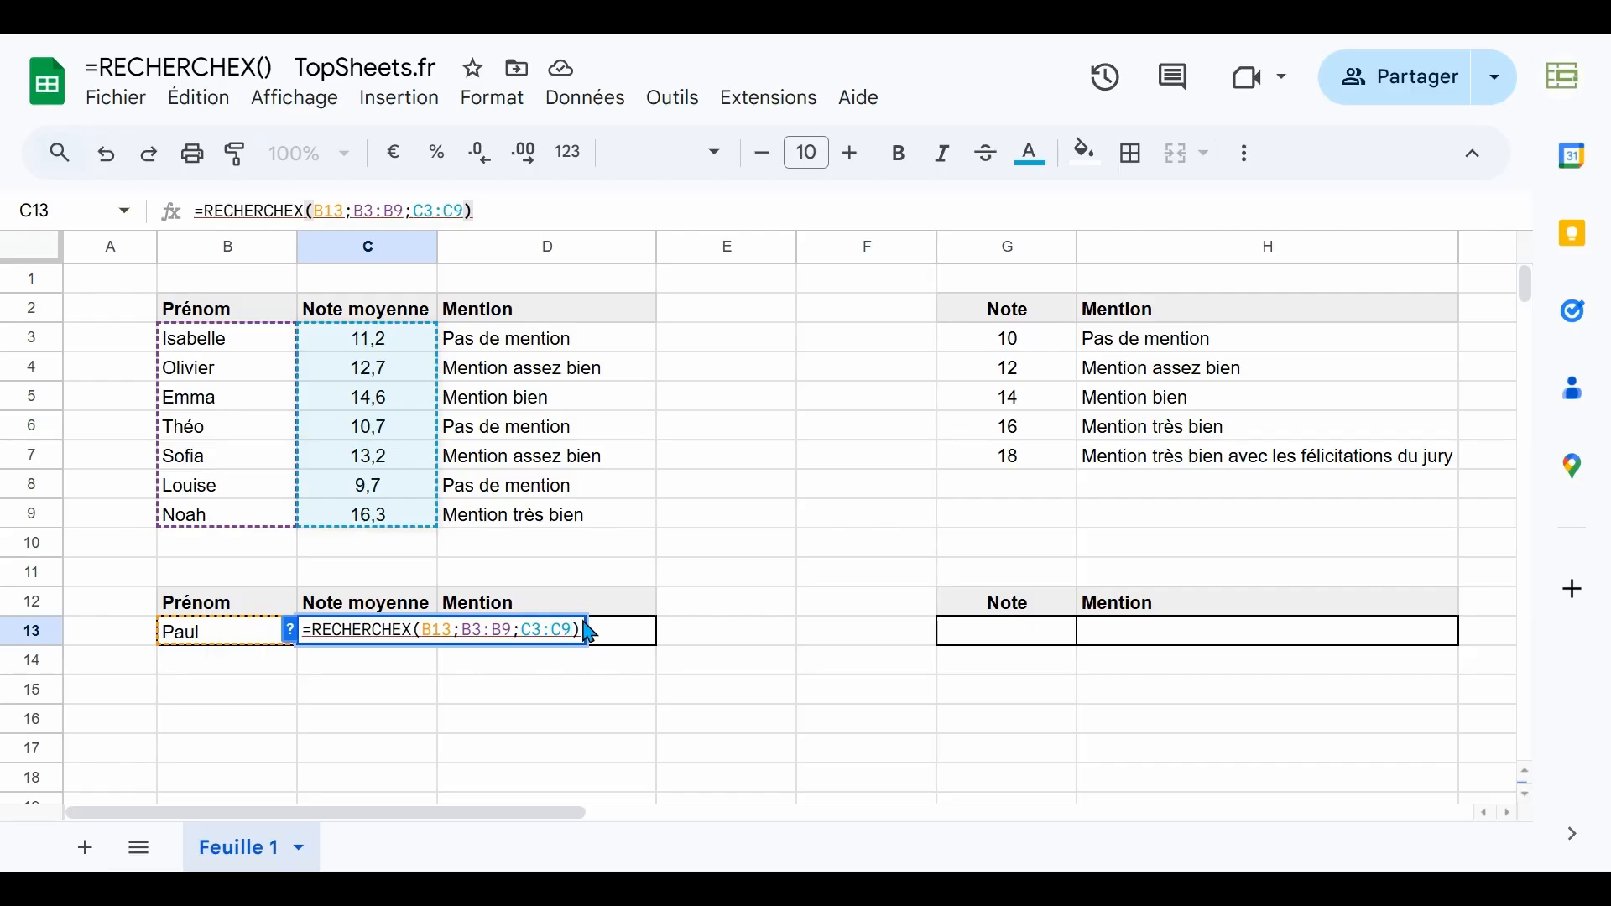
text(;)
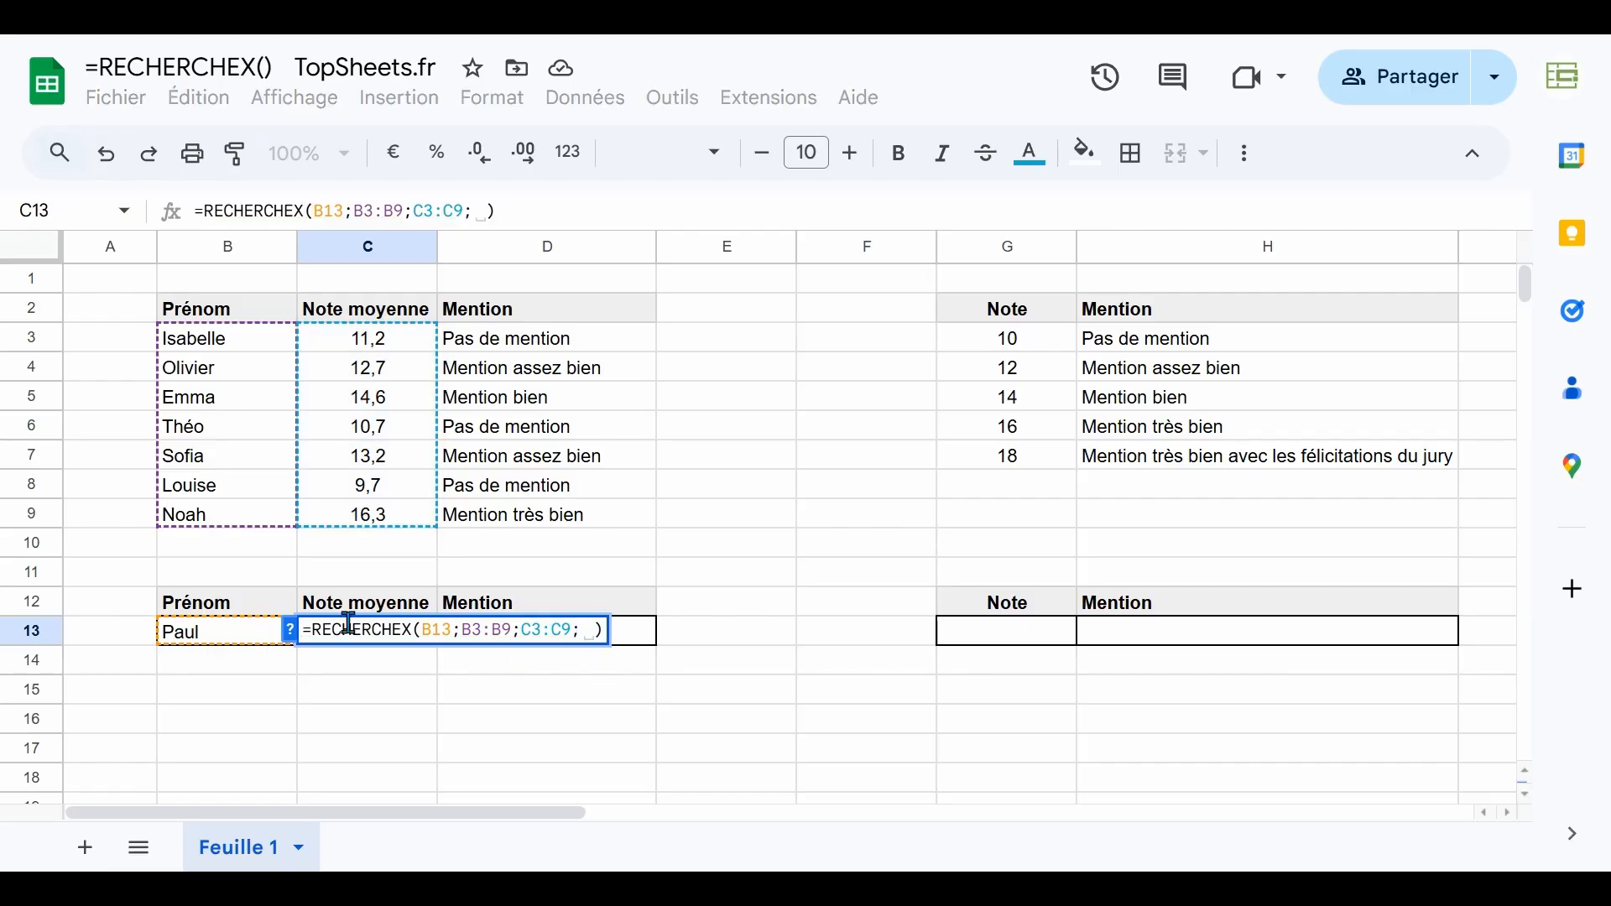
click(290, 629)
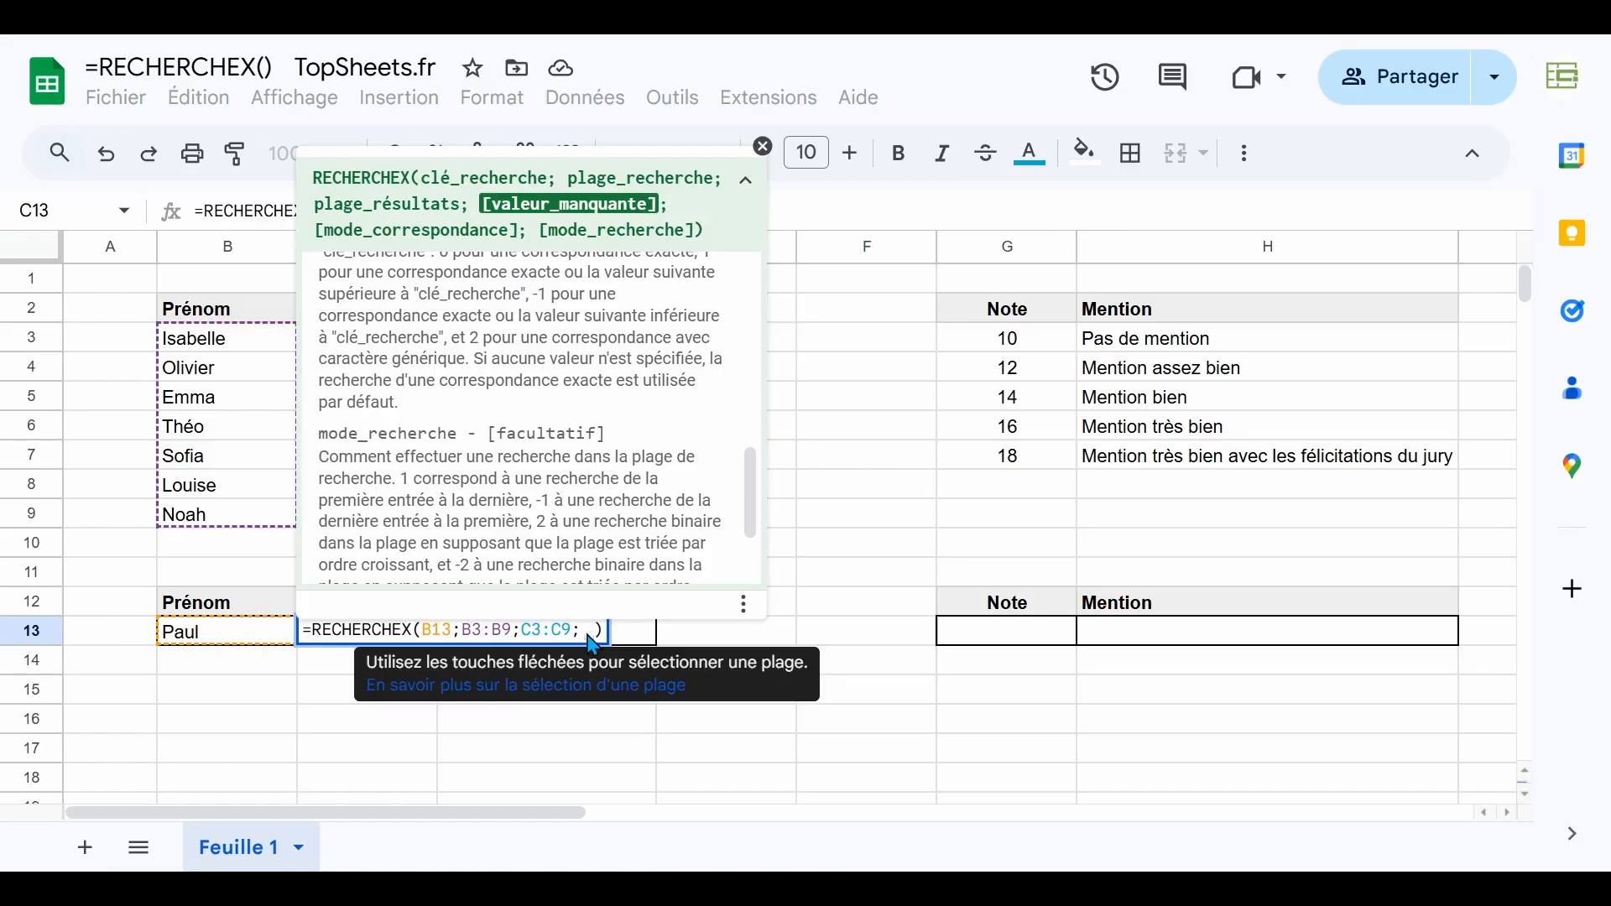
key(Return)
click(364, 634)
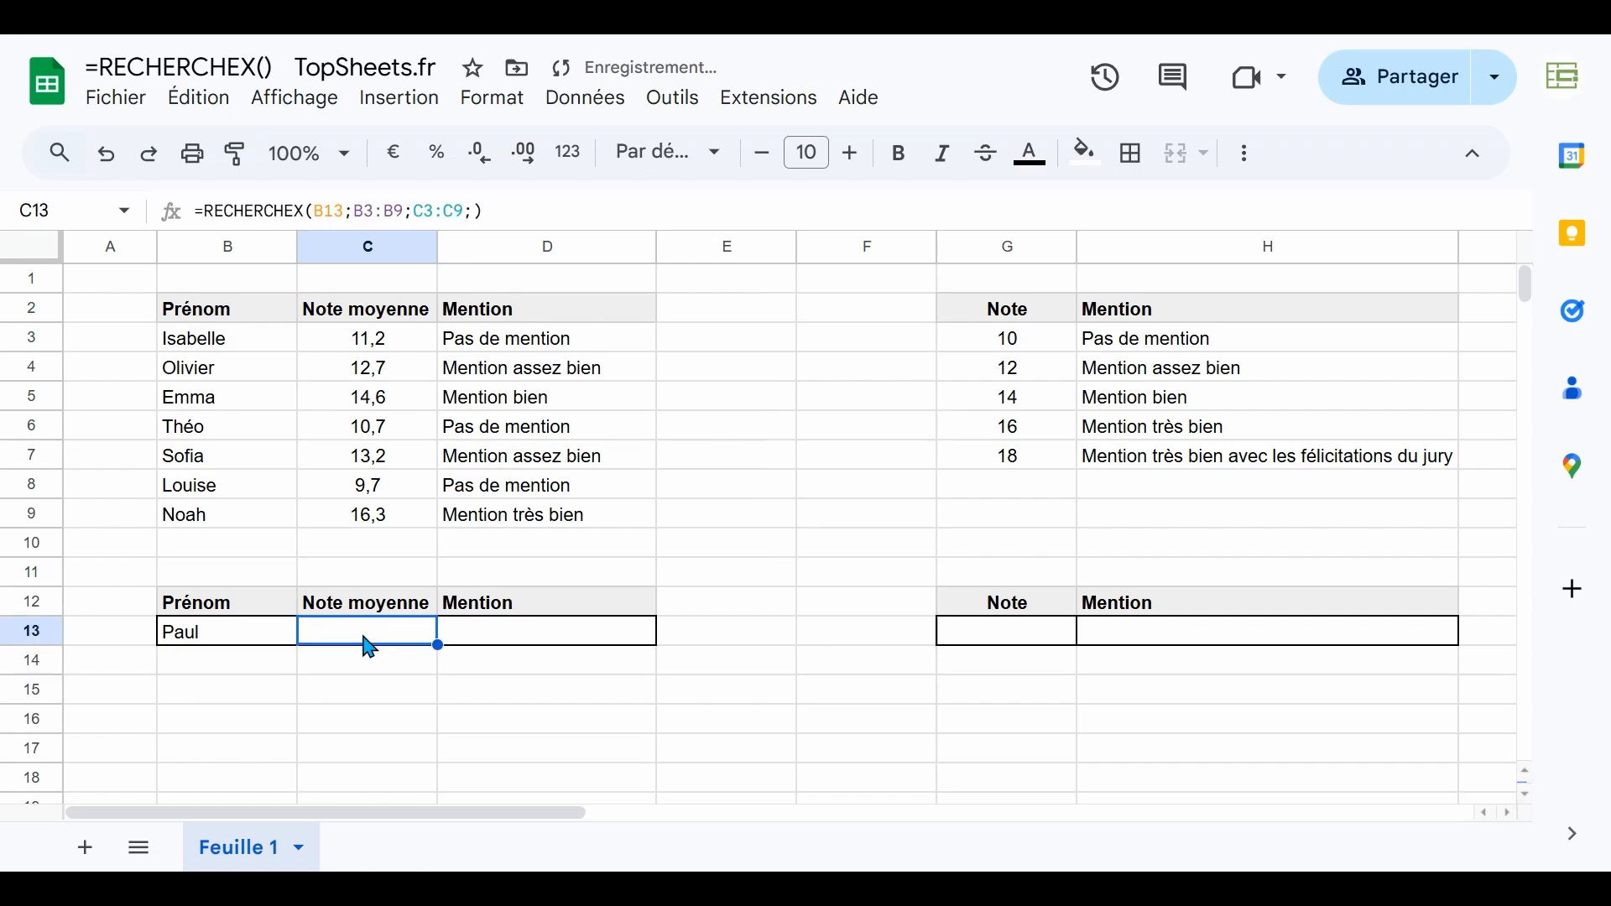
- Set the missing-value argument of the C13 RECHERCHEX formula to "Non disponible"
click(472, 216)
text(")
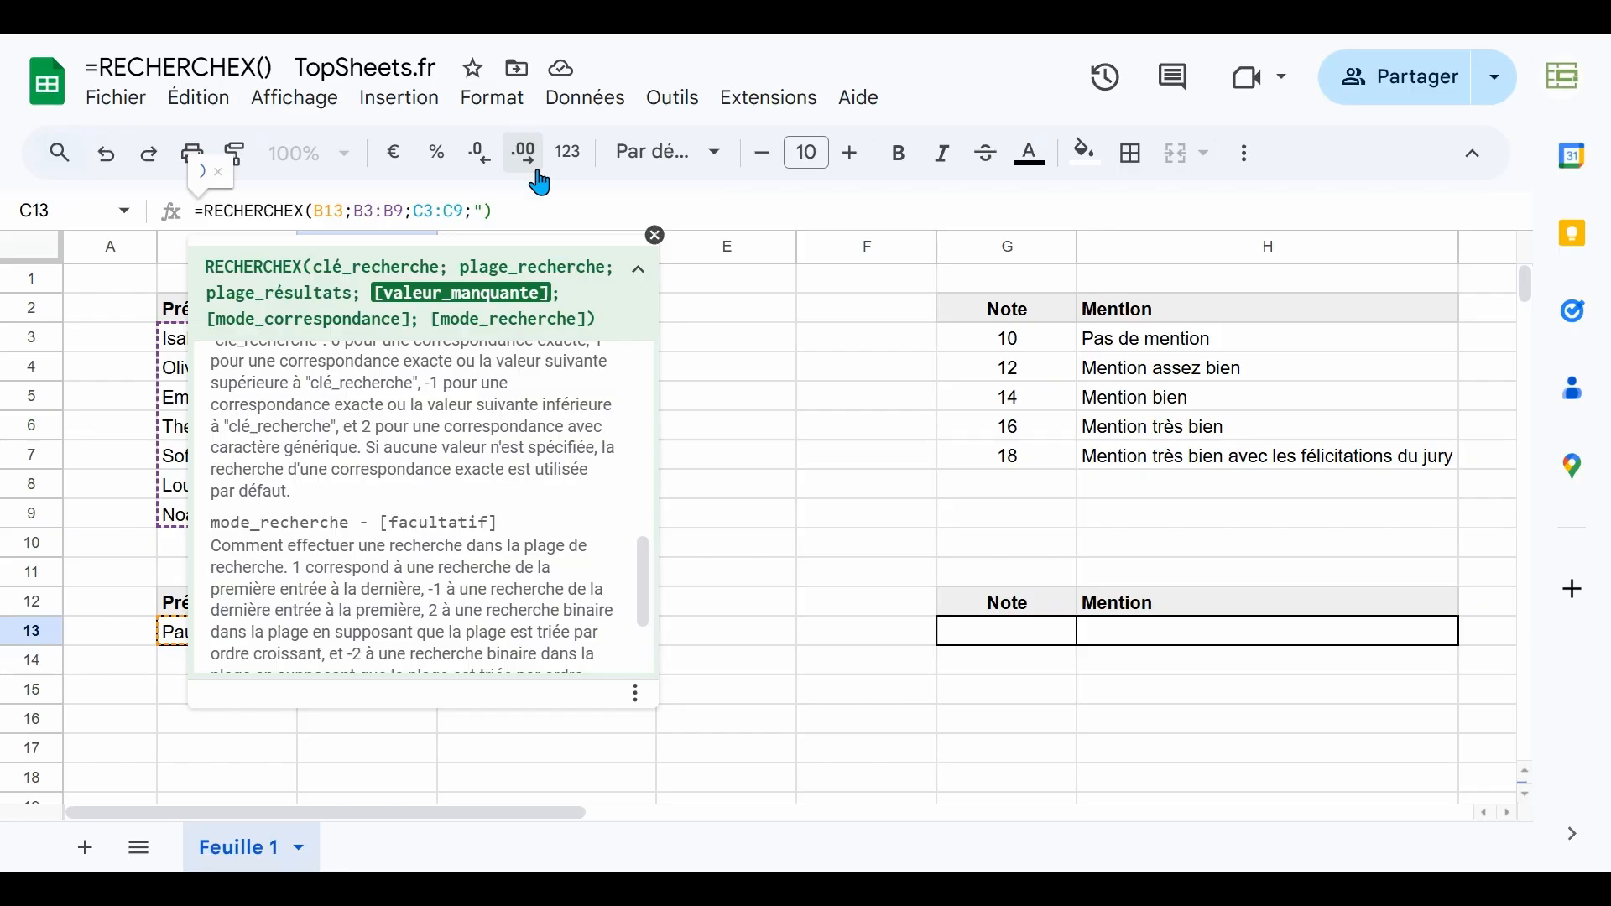
text(Non)
text( disponi)
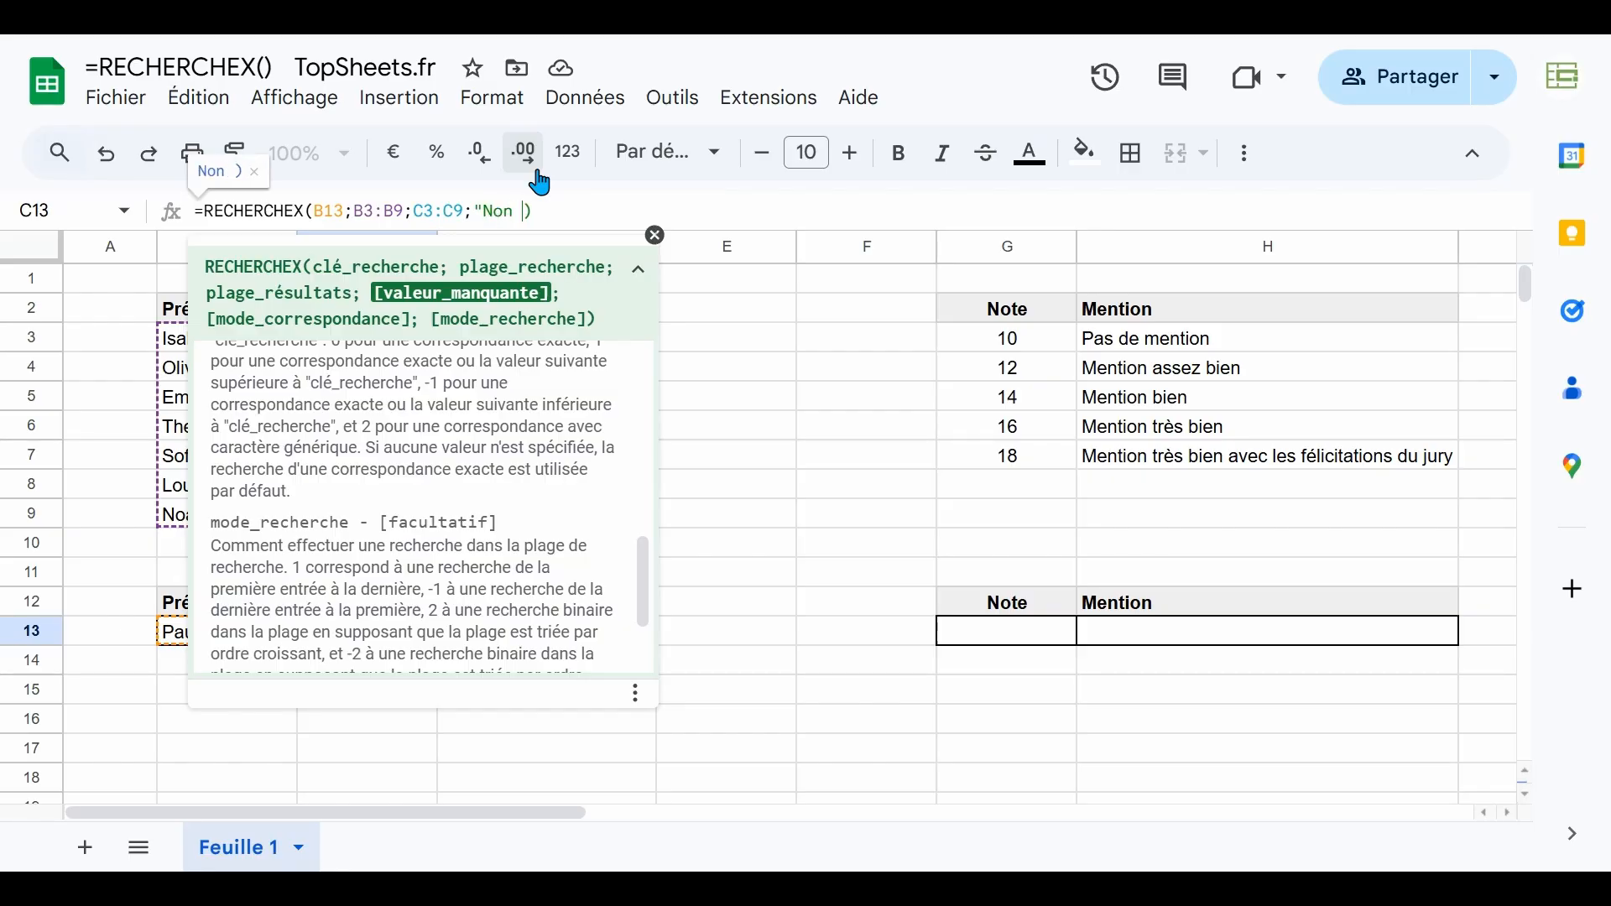
text(ble")
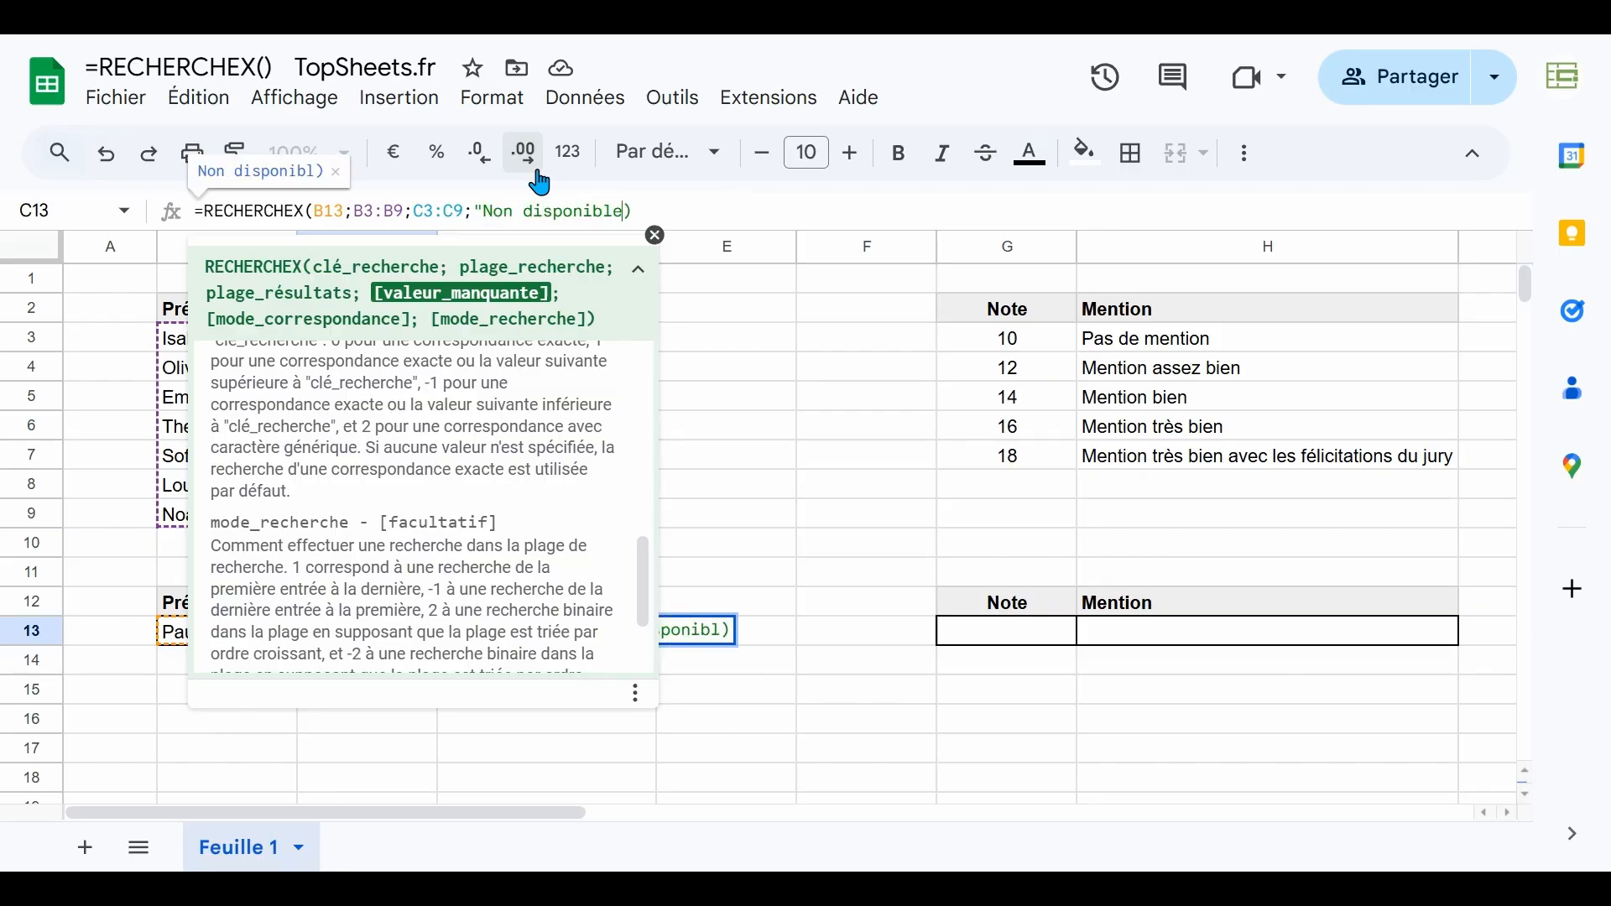
key(Return)
key(Up)
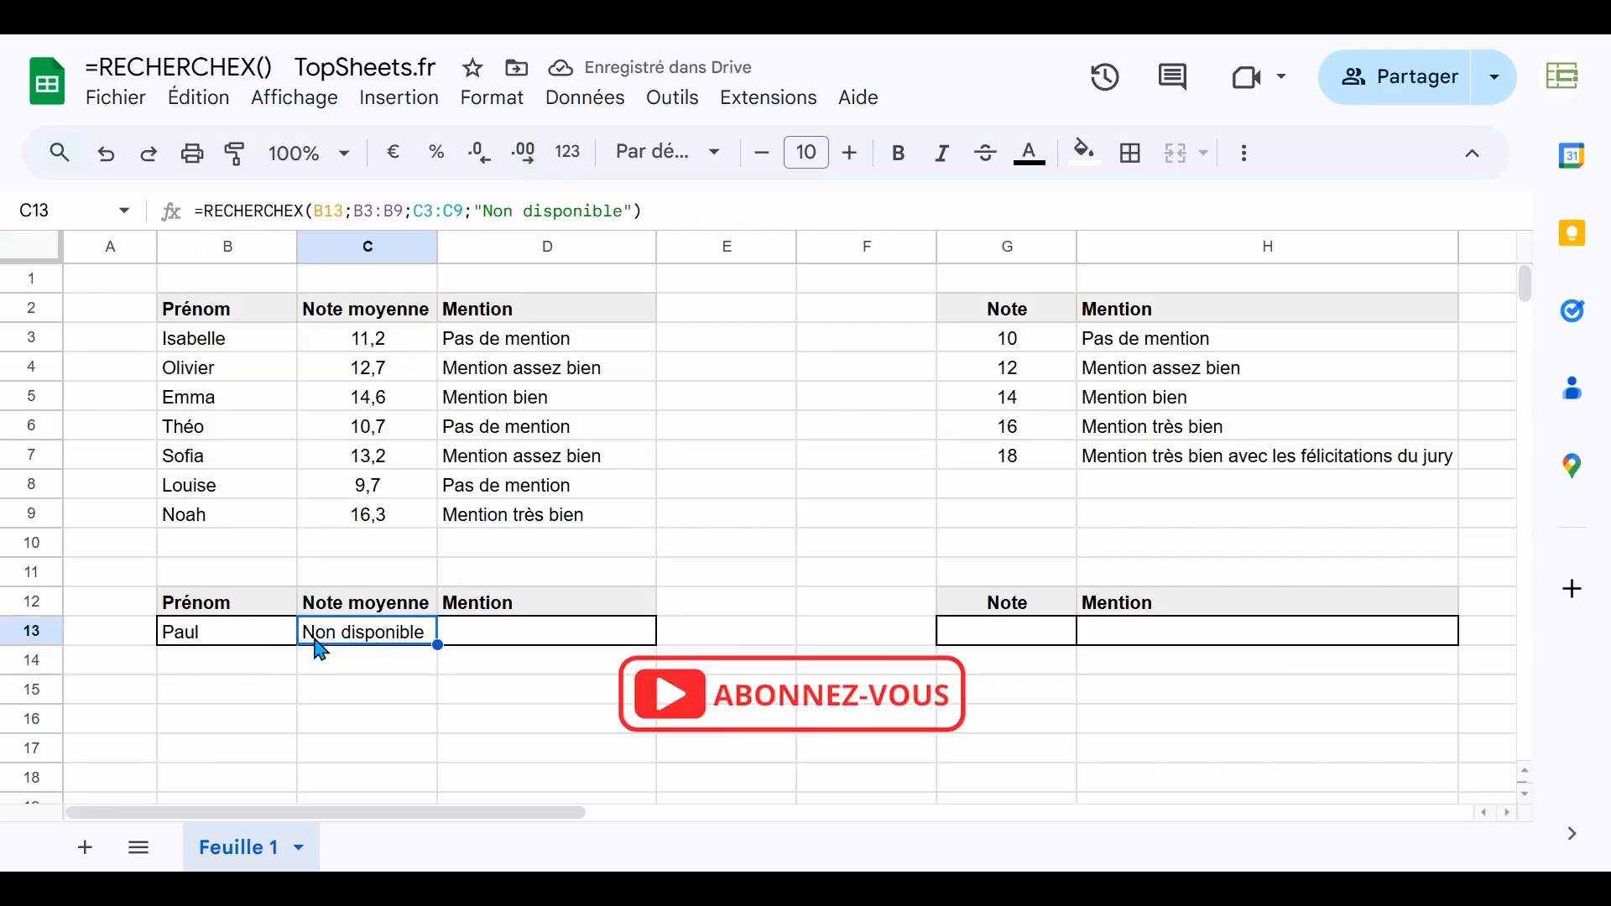
- Replace the lookup value in B13 with the first name from B3 and check the formula in C13
click(274, 645)
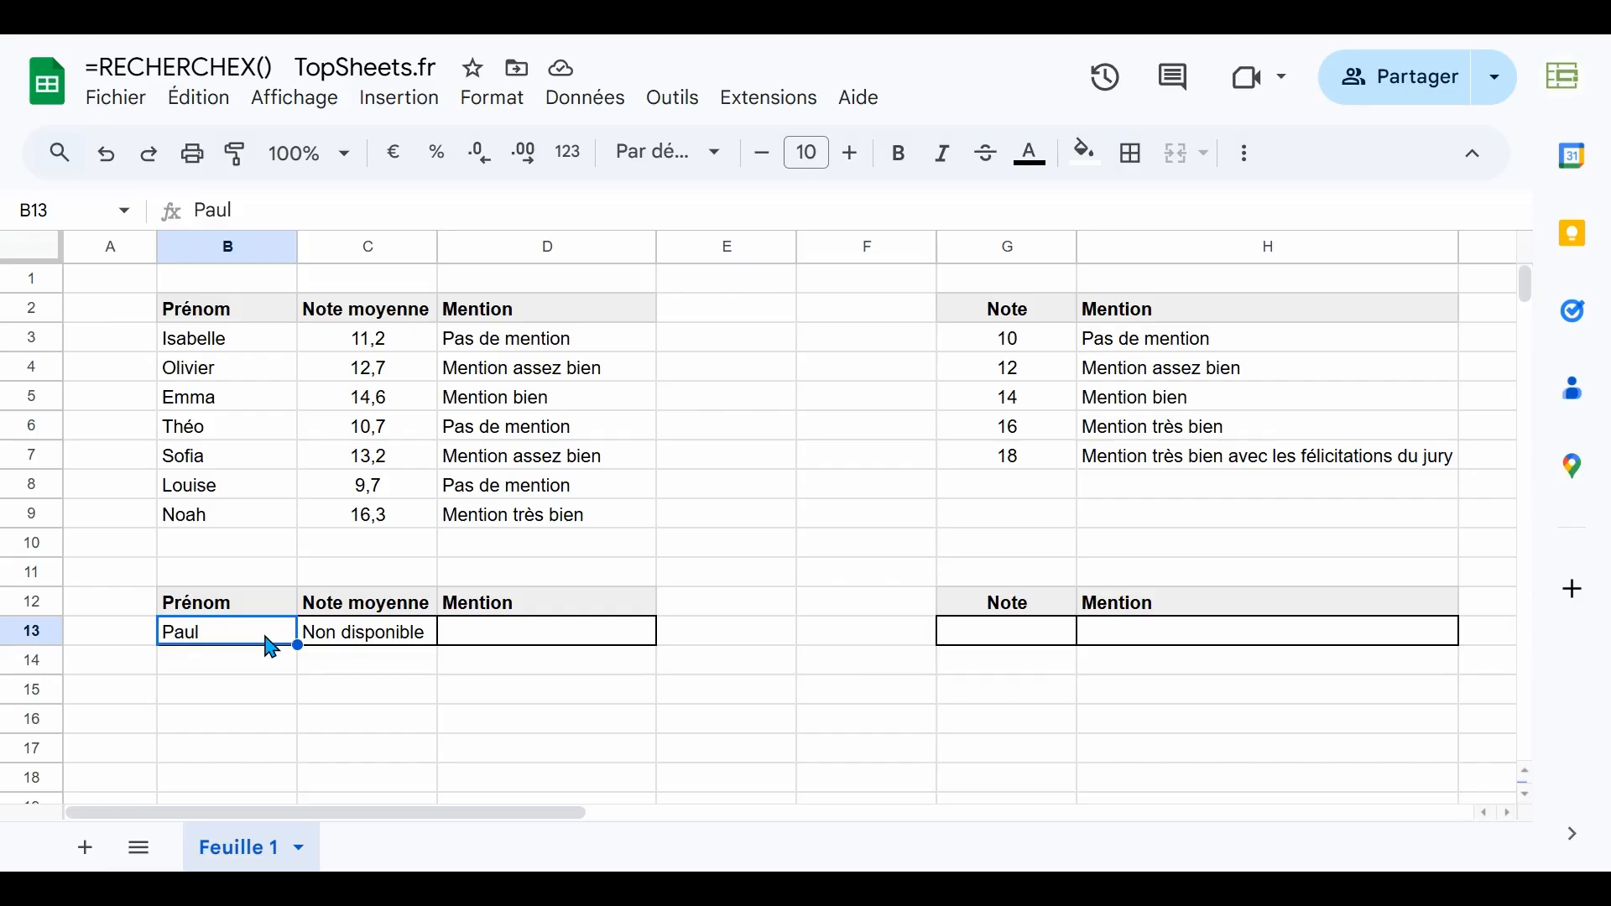
text(Isabelle)
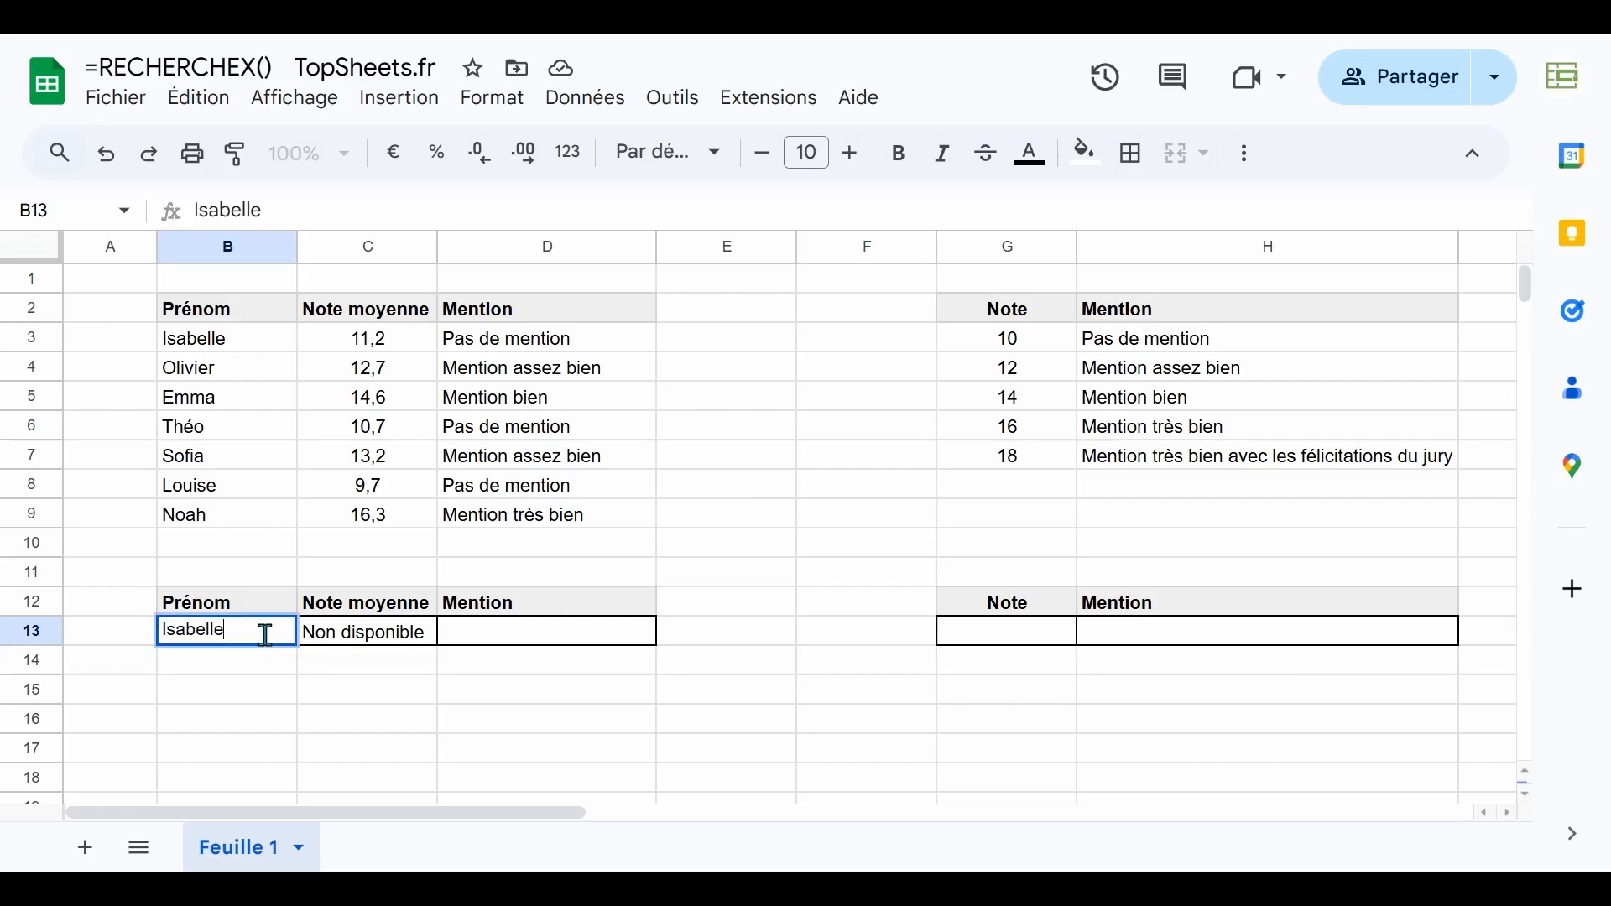
key(Return)
key(Up)
key(Right)
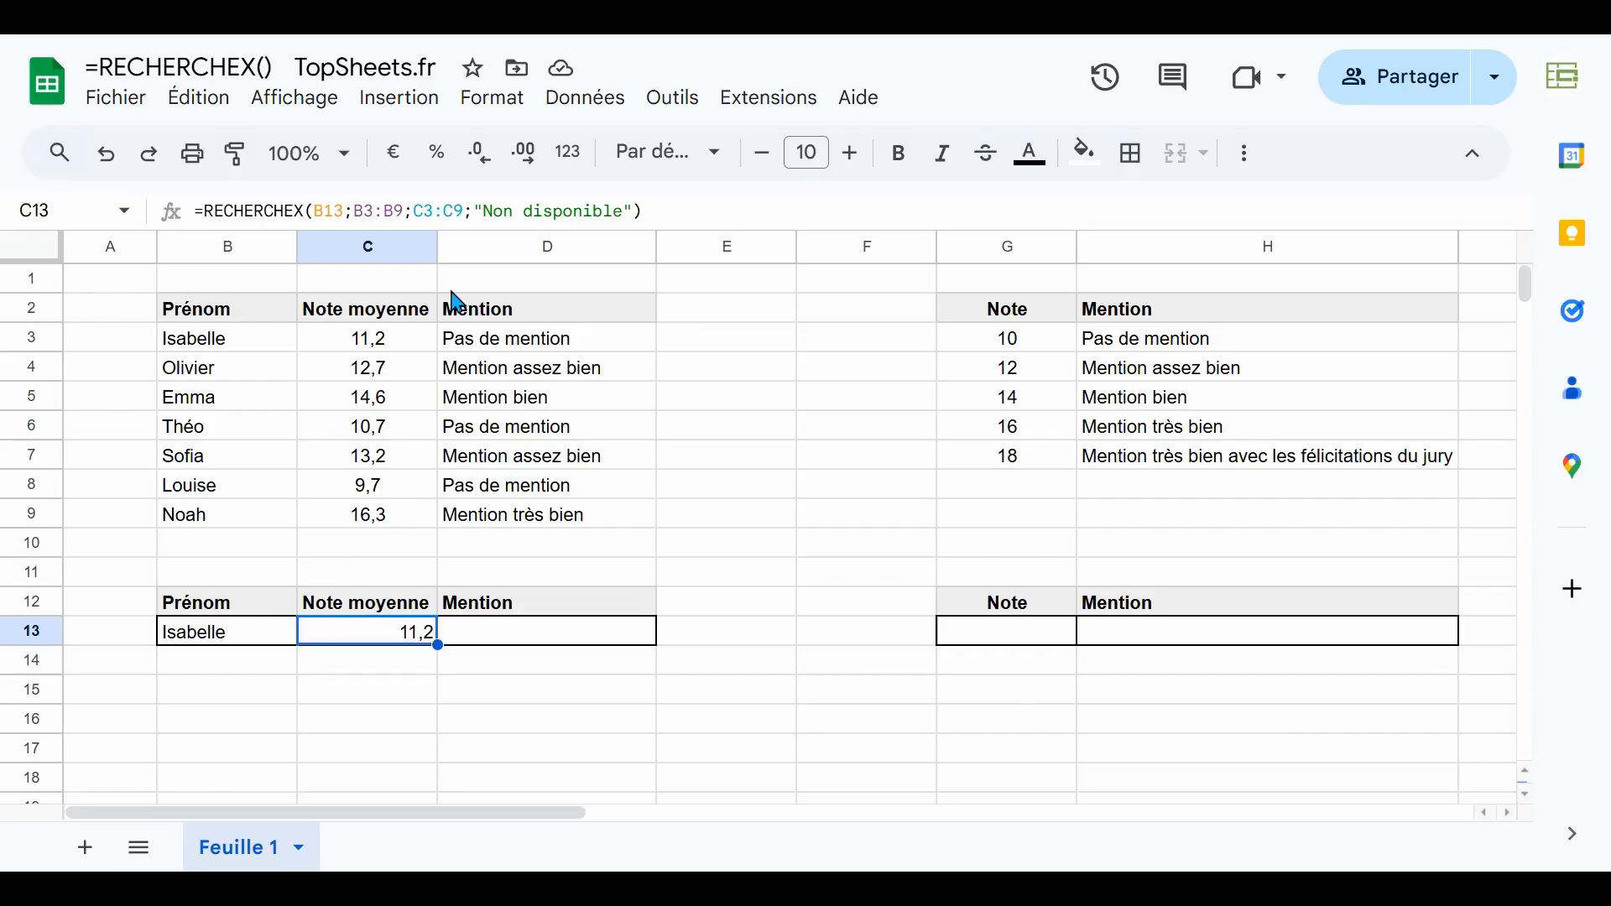
- Extend the results range of the C13 RECHERCHEX formula to C3:D9 and compare the returned mention in D13 with D3
click(419, 211)
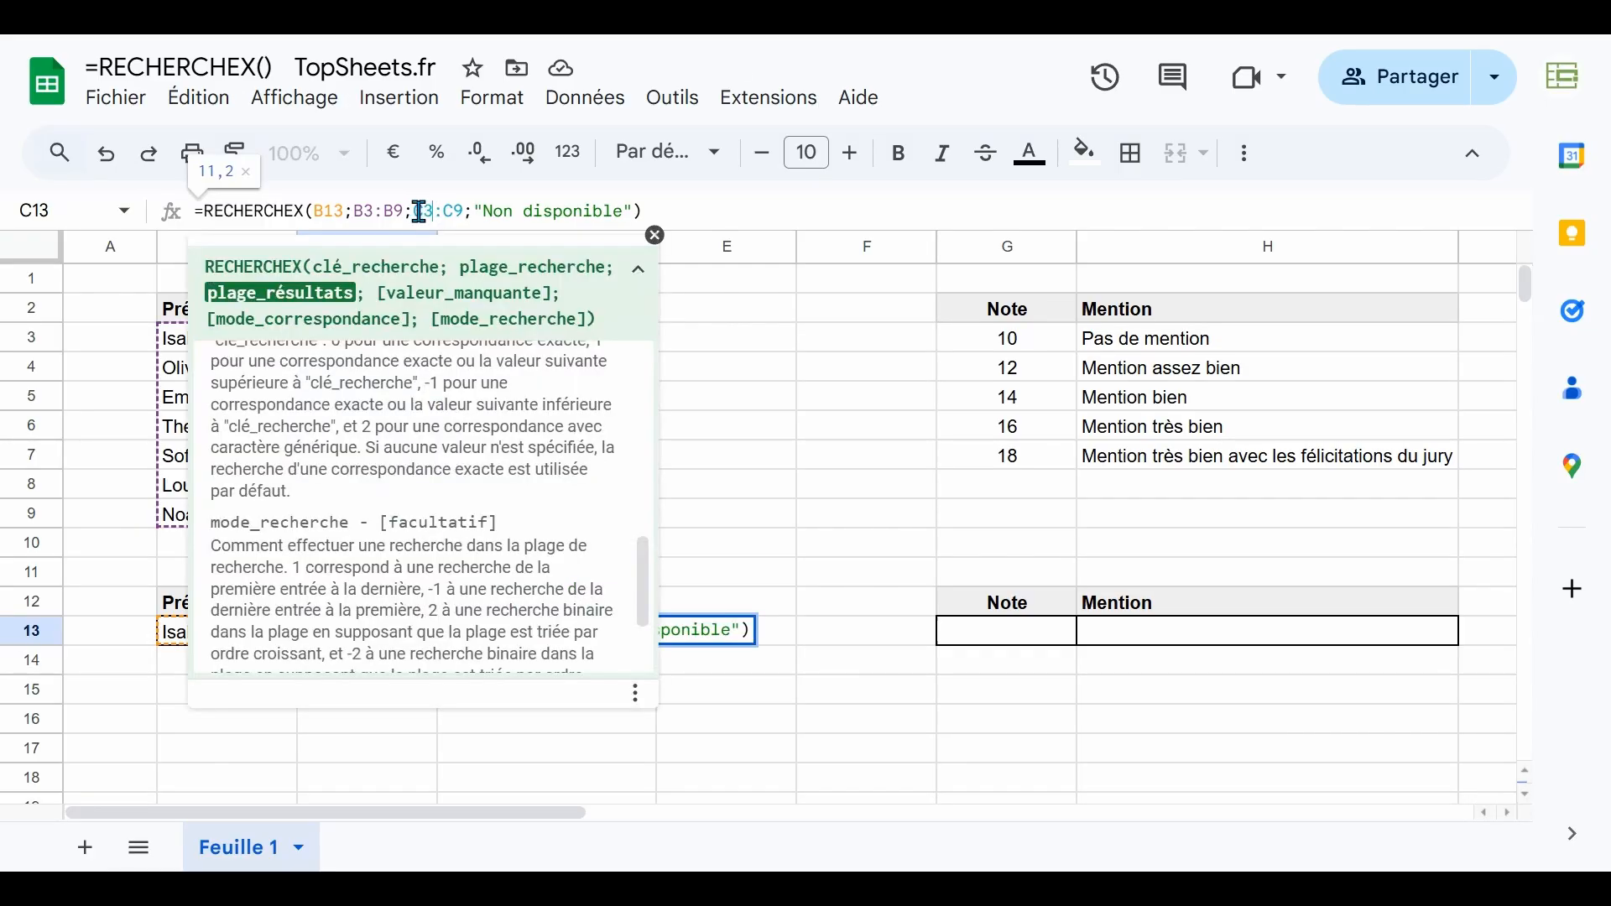
click(655, 235)
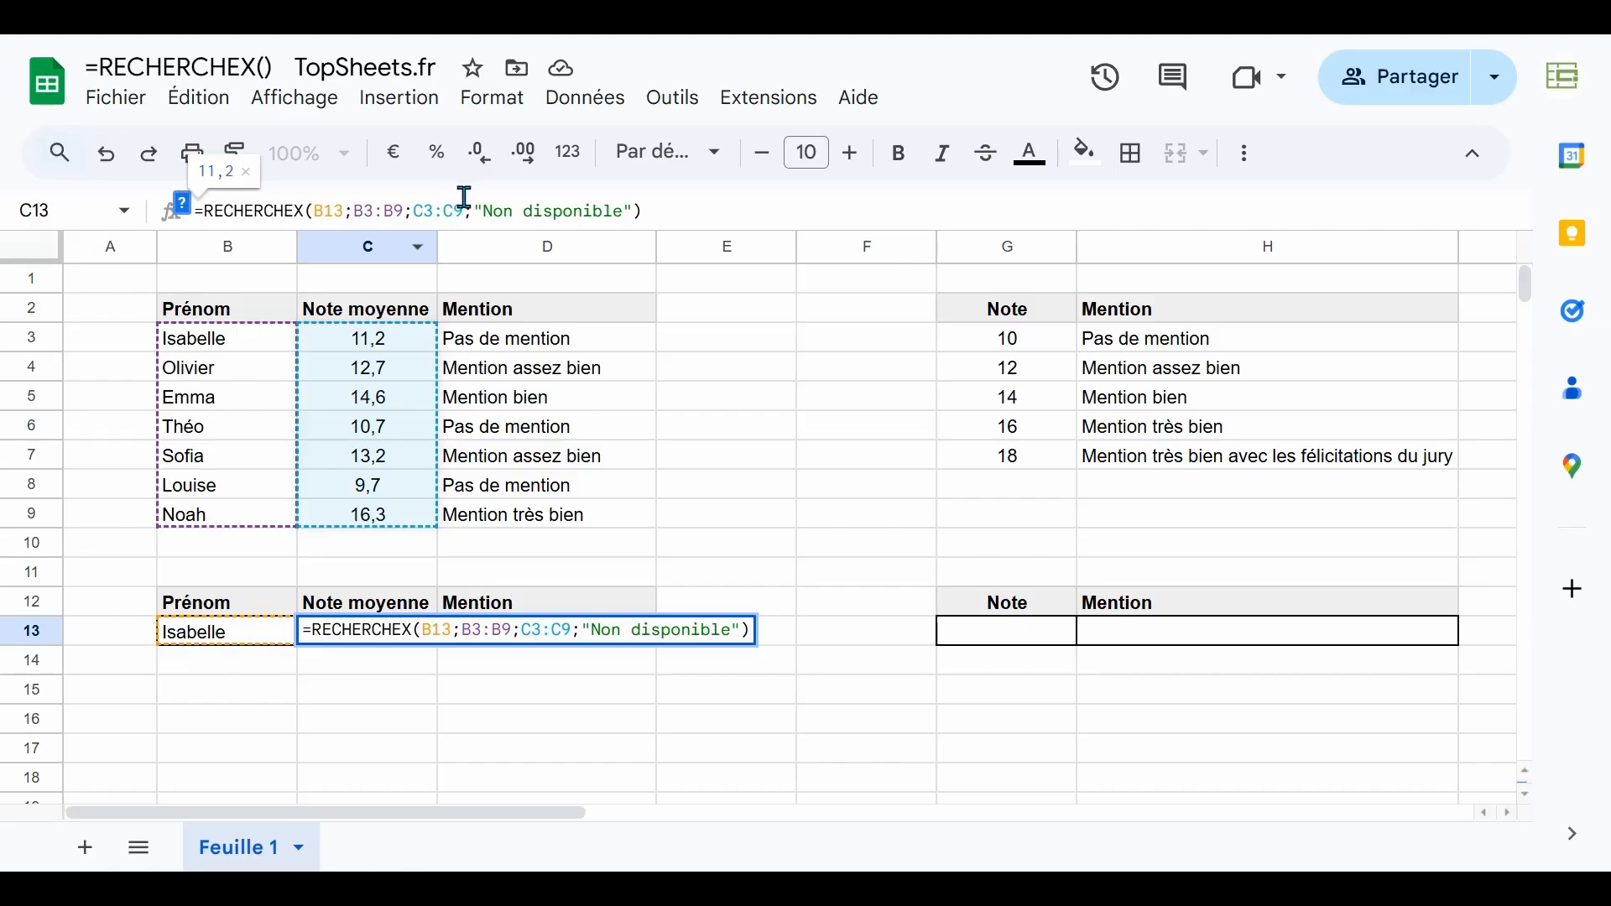
key(BackSpace)
text(D)
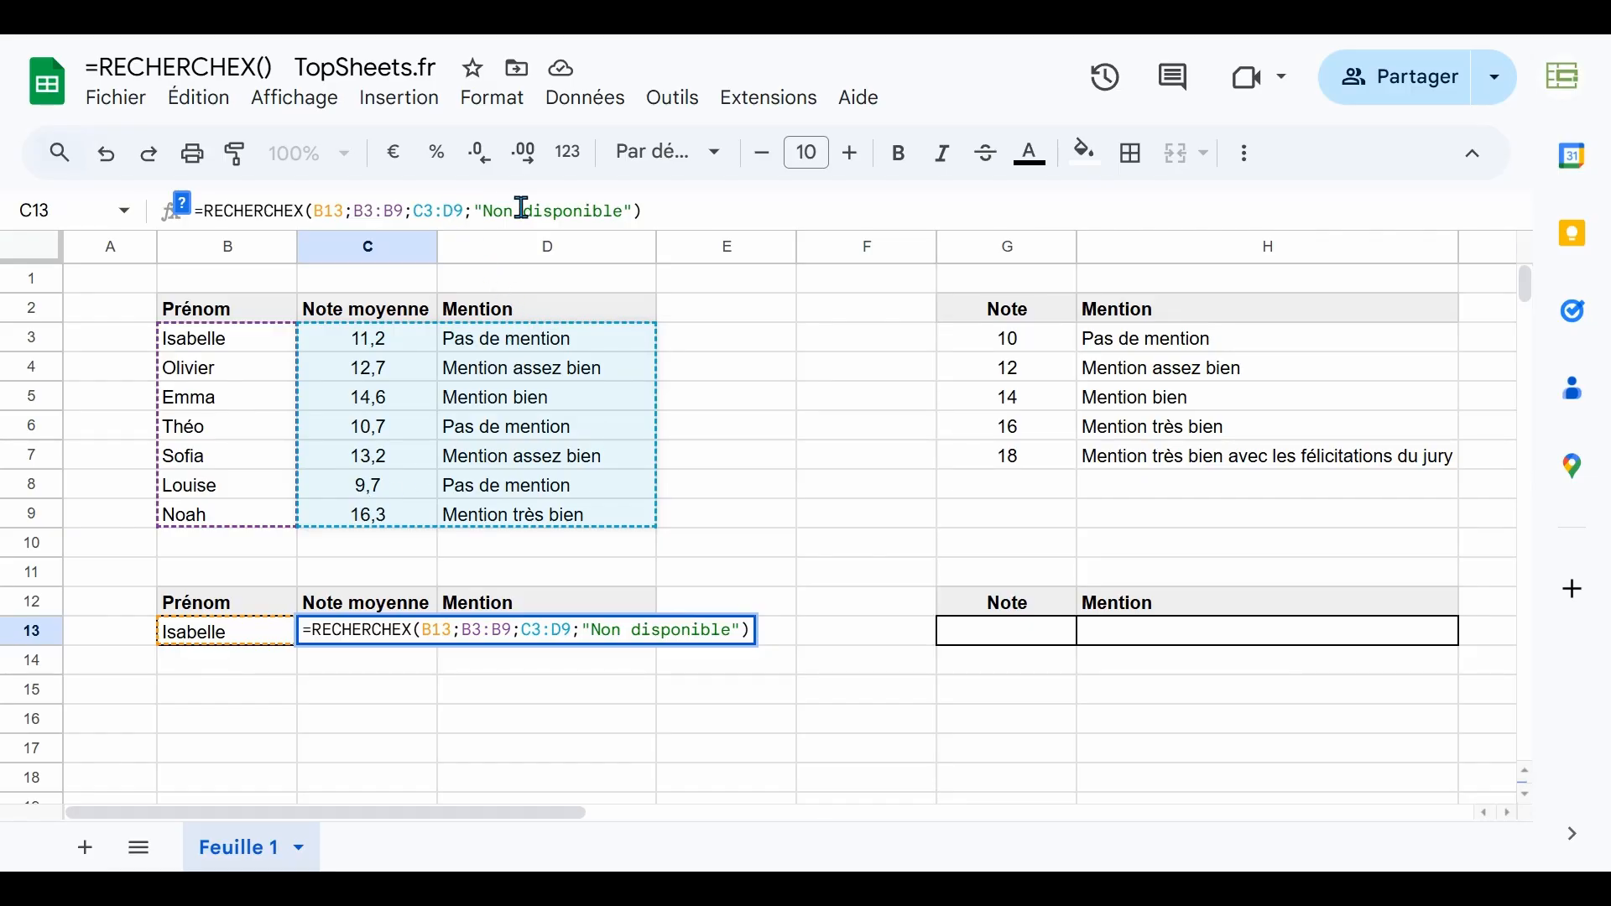
key(Return)
click(391, 641)
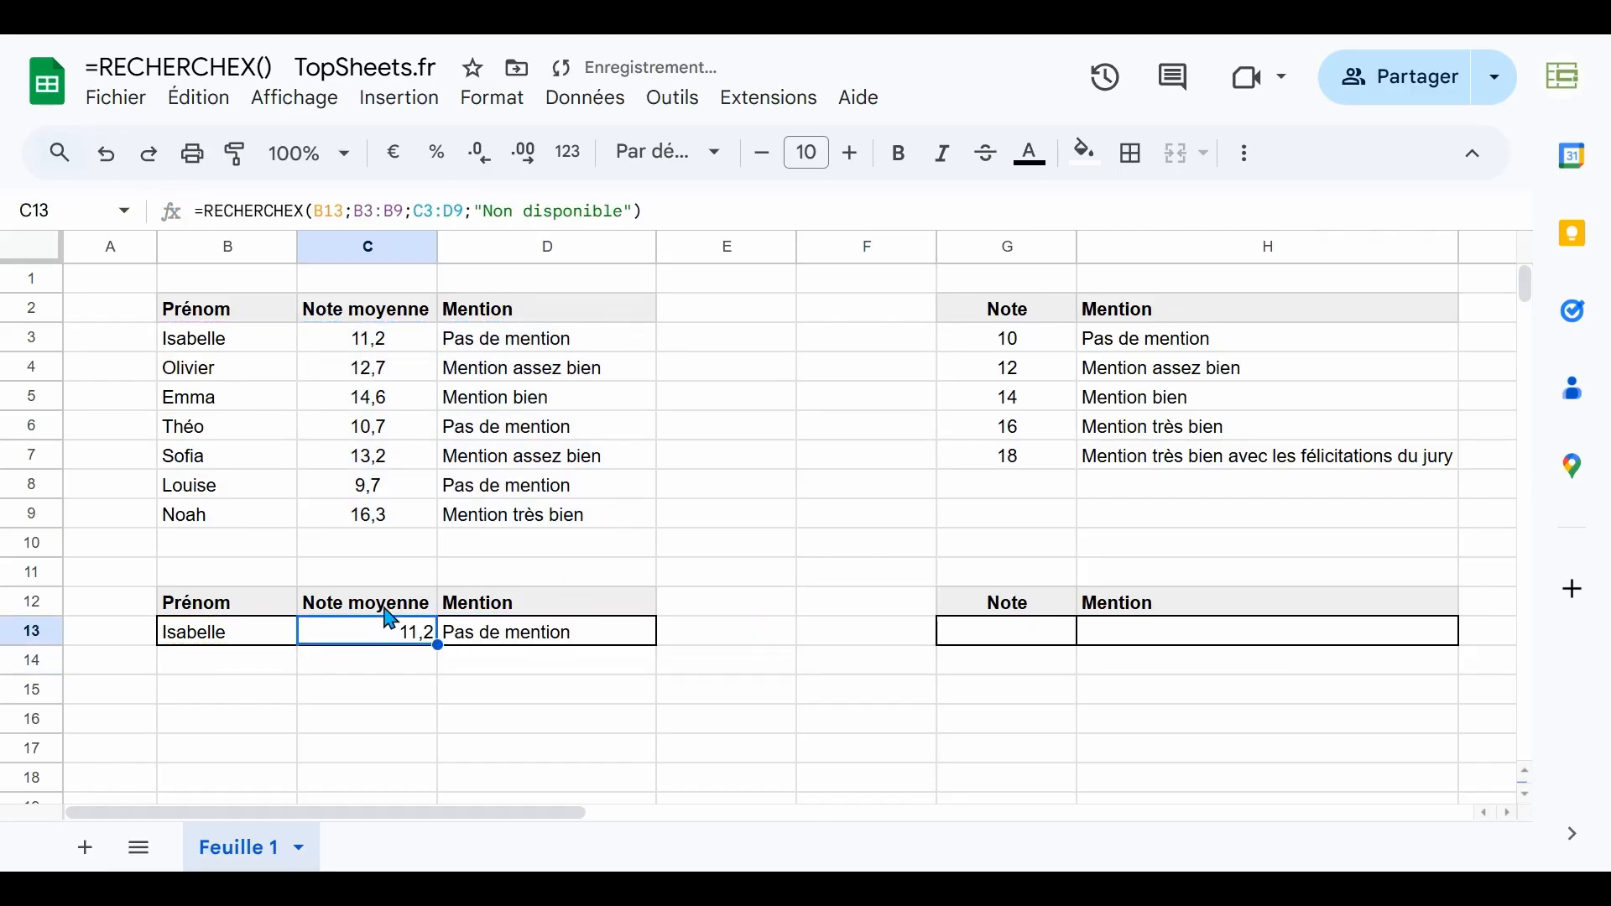
click(525, 344)
click(521, 639)
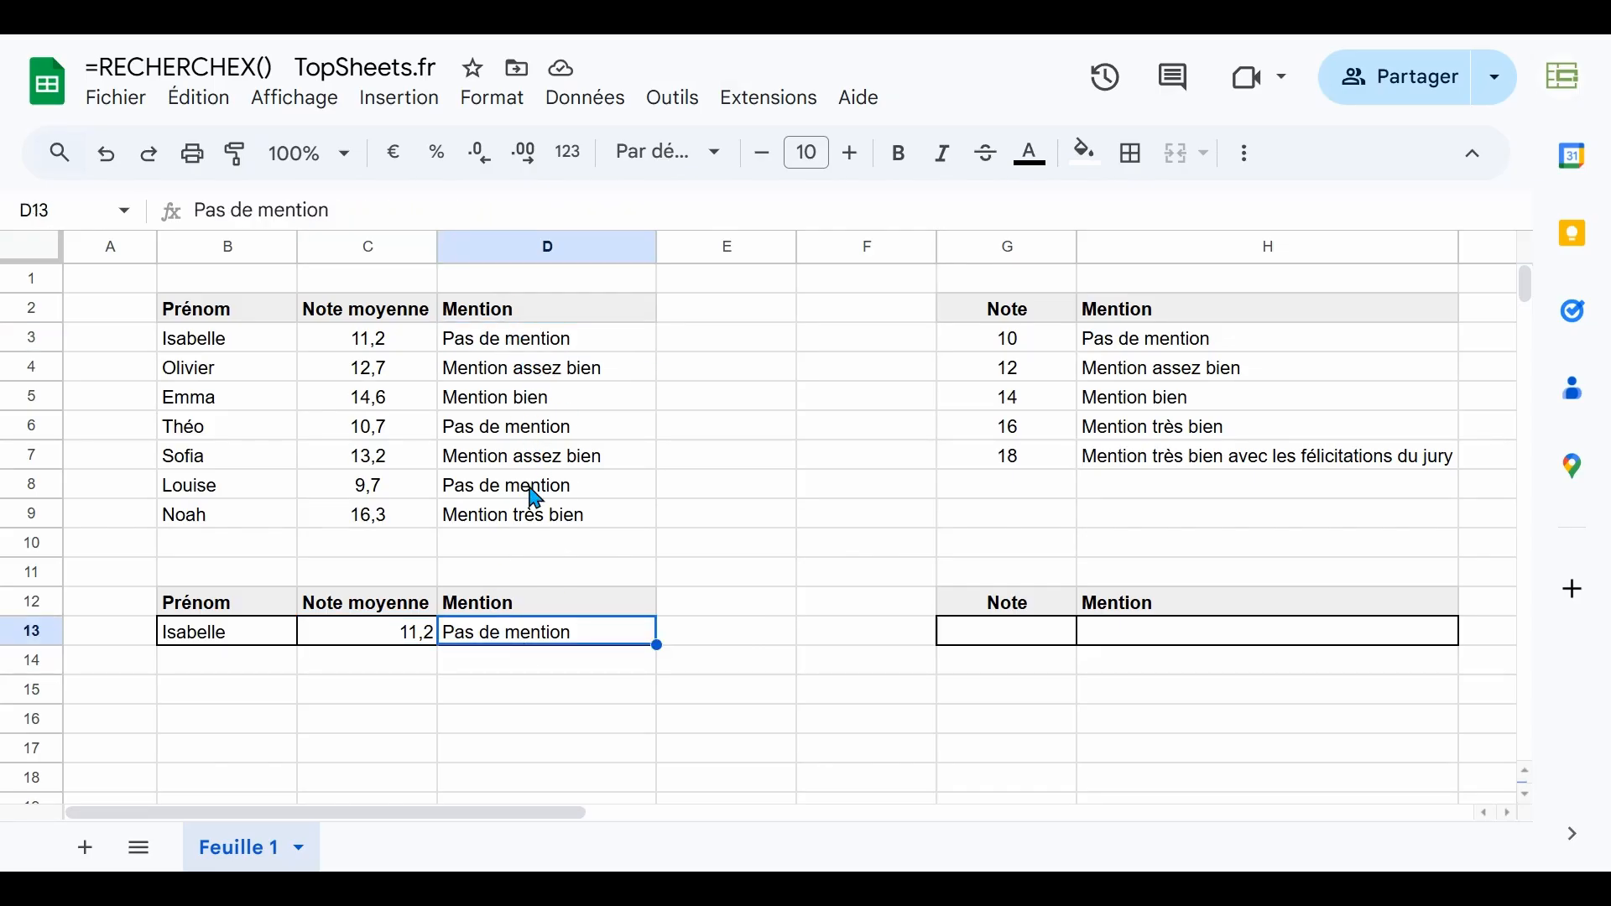
- Replace the lookup value in B13 with the first name from B8 and check C13 and D13 against row 8
click(211, 635)
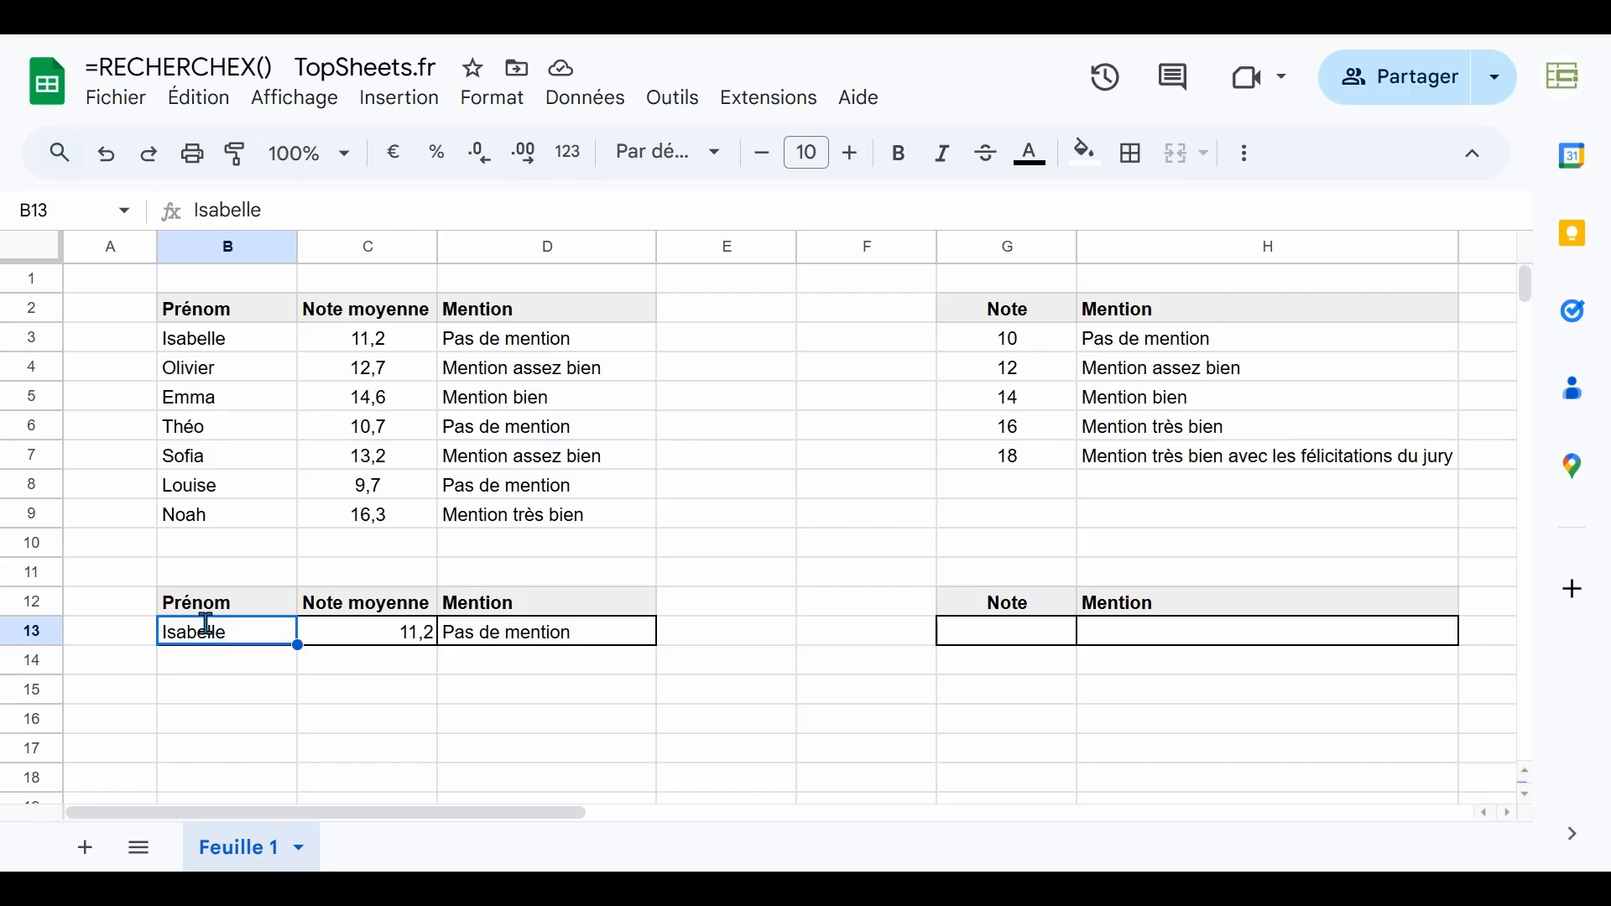
text(Louise)
key(Return)
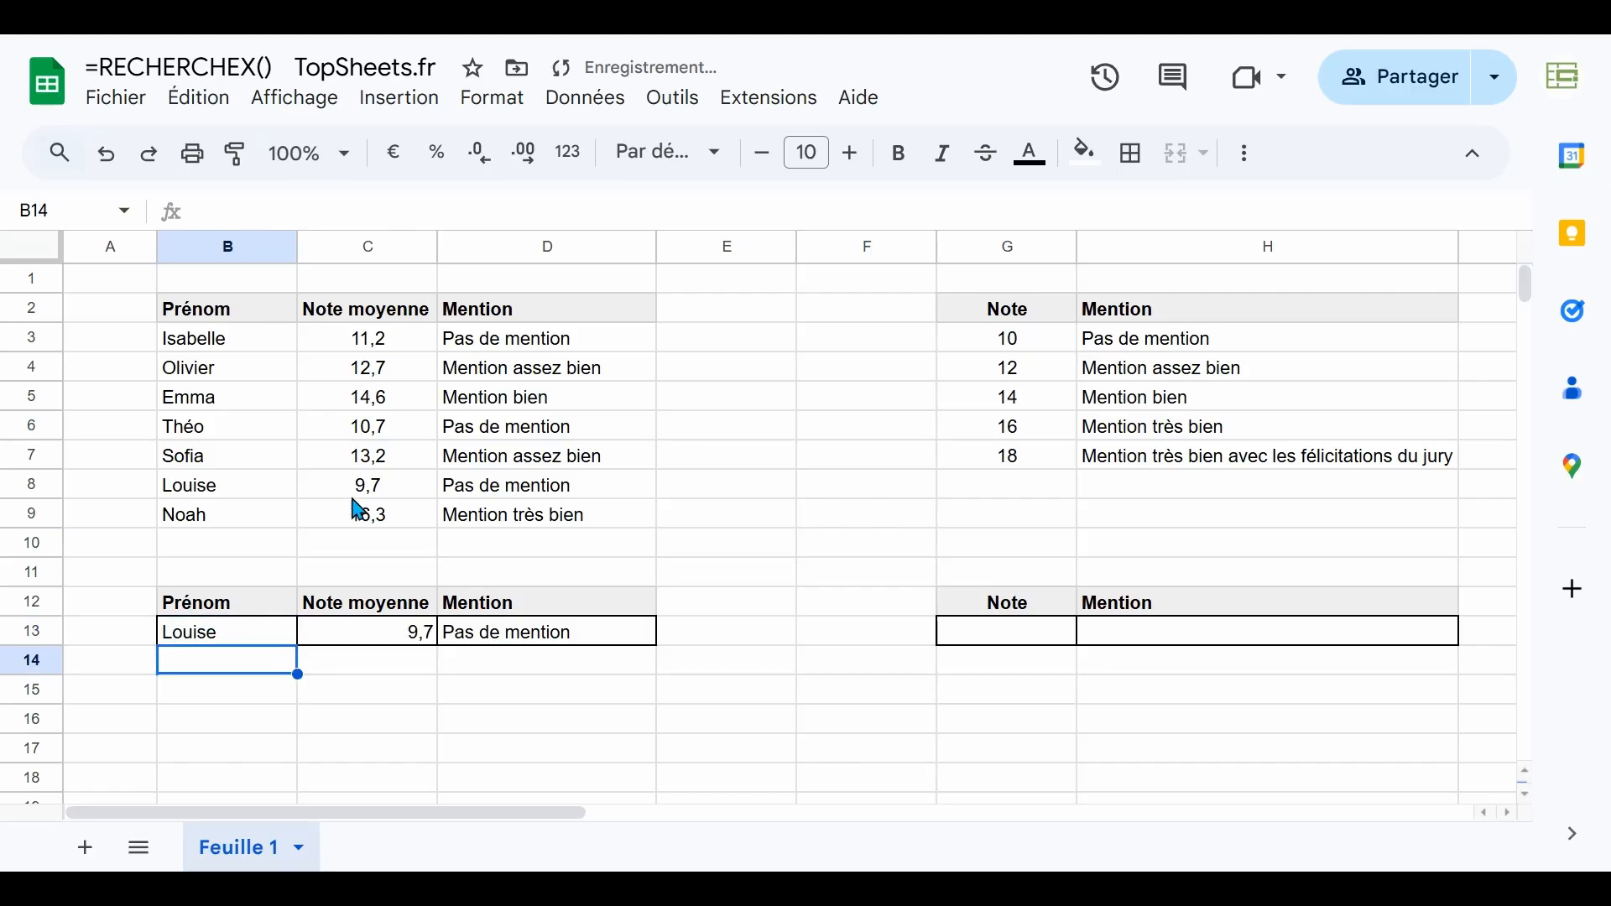
click(396, 493)
click(506, 485)
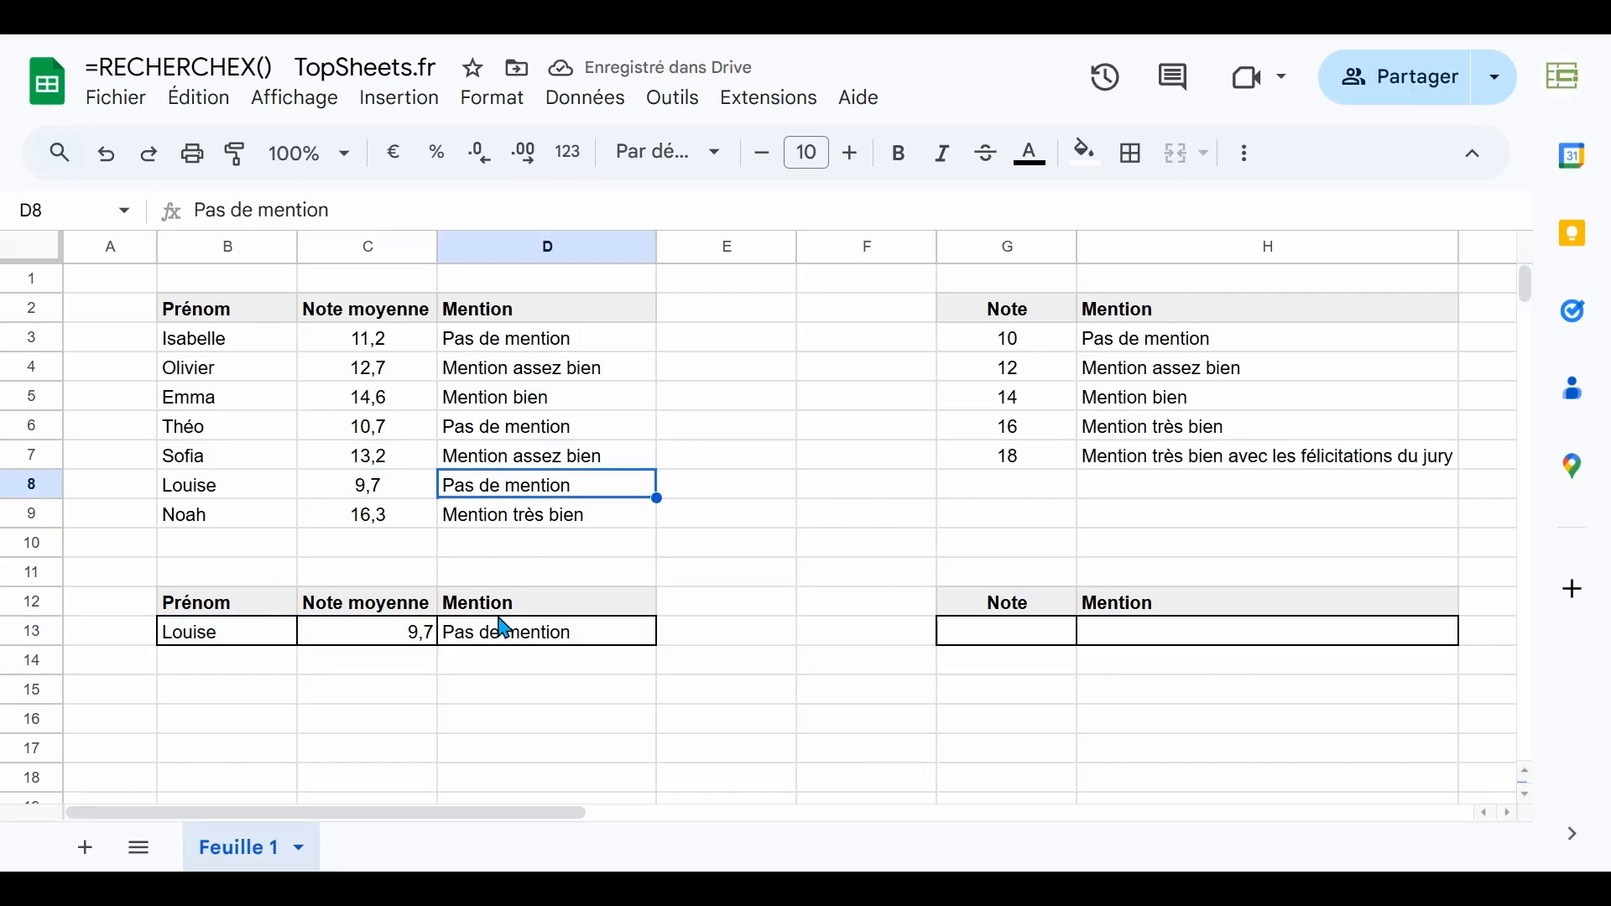
click(423, 635)
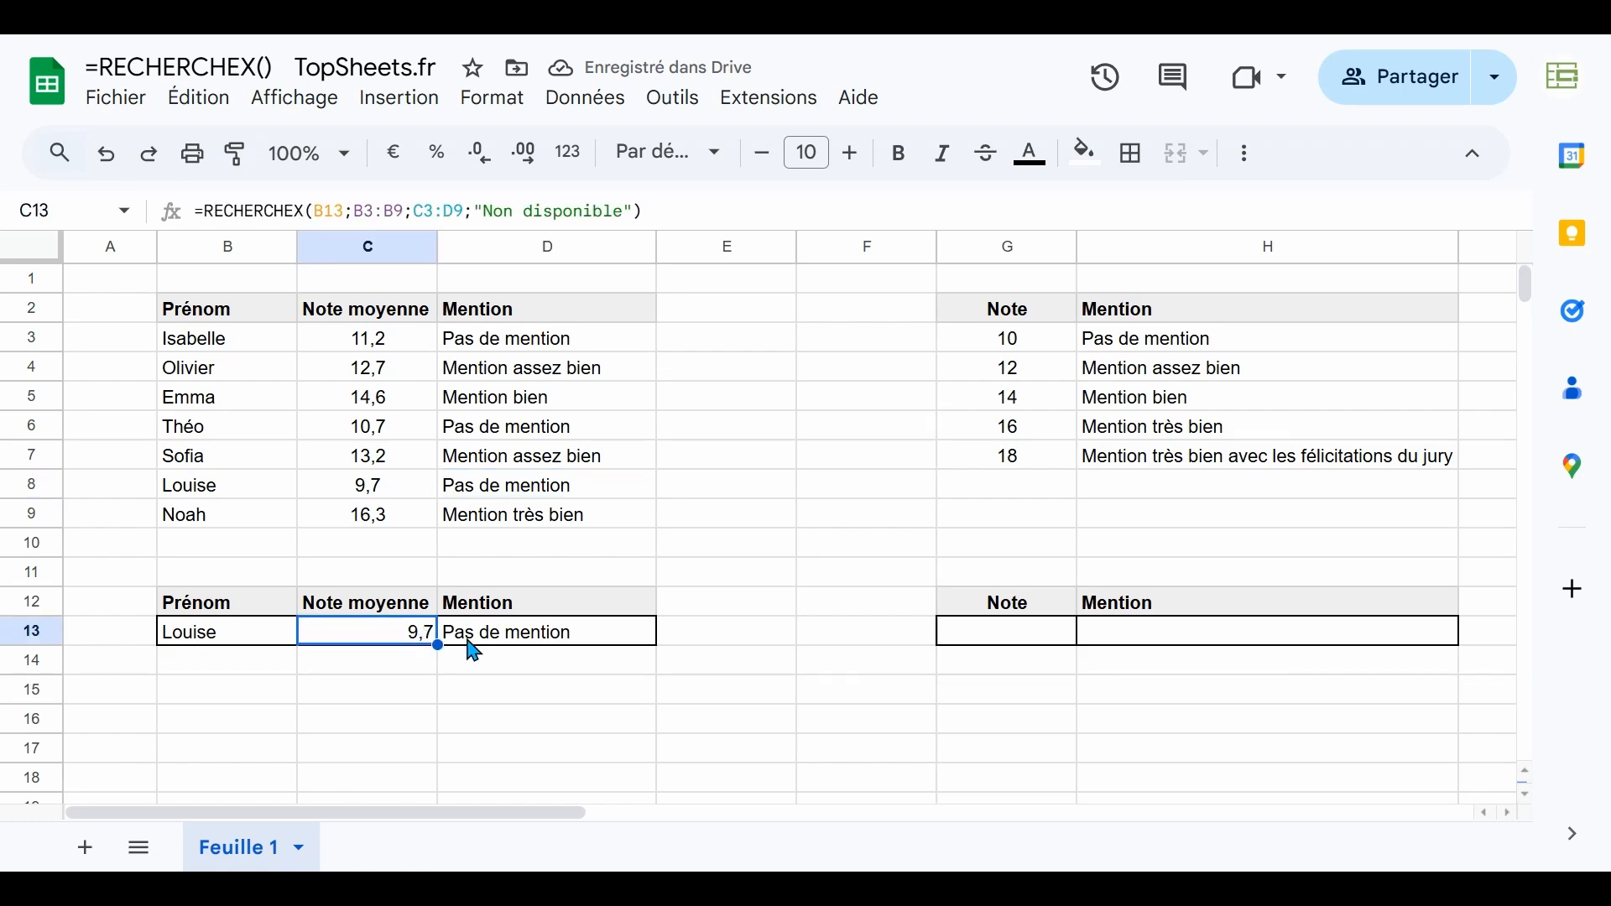
click(471, 644)
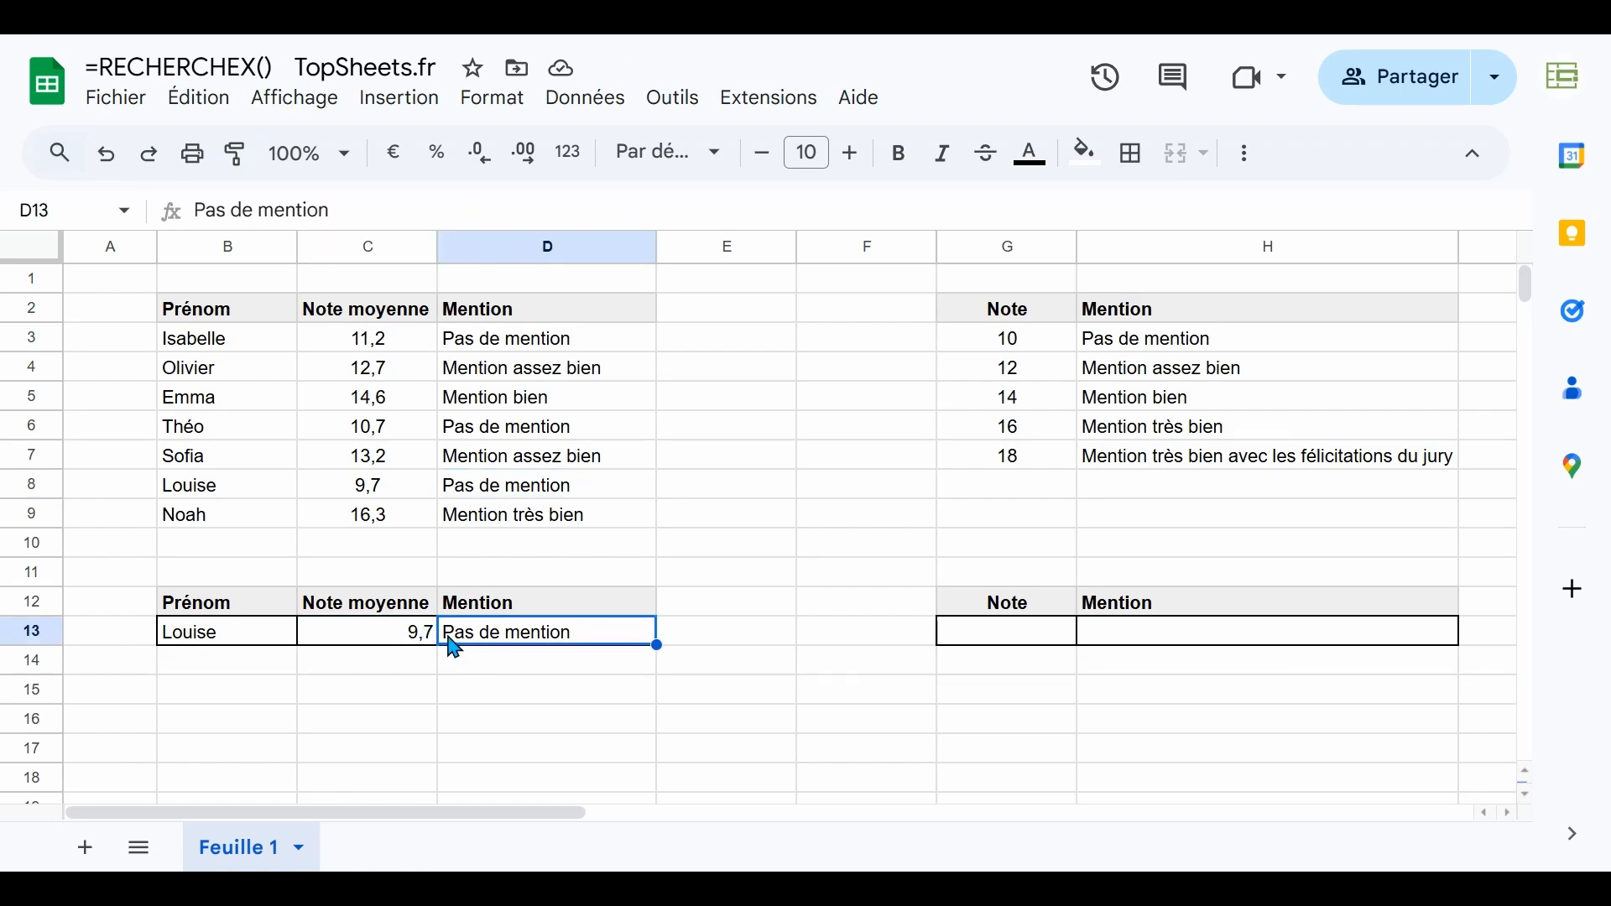
- Fill cell C13, which holds the RECHERCHEX formula, with yellow
drag(404, 636, 466, 637)
click(402, 642)
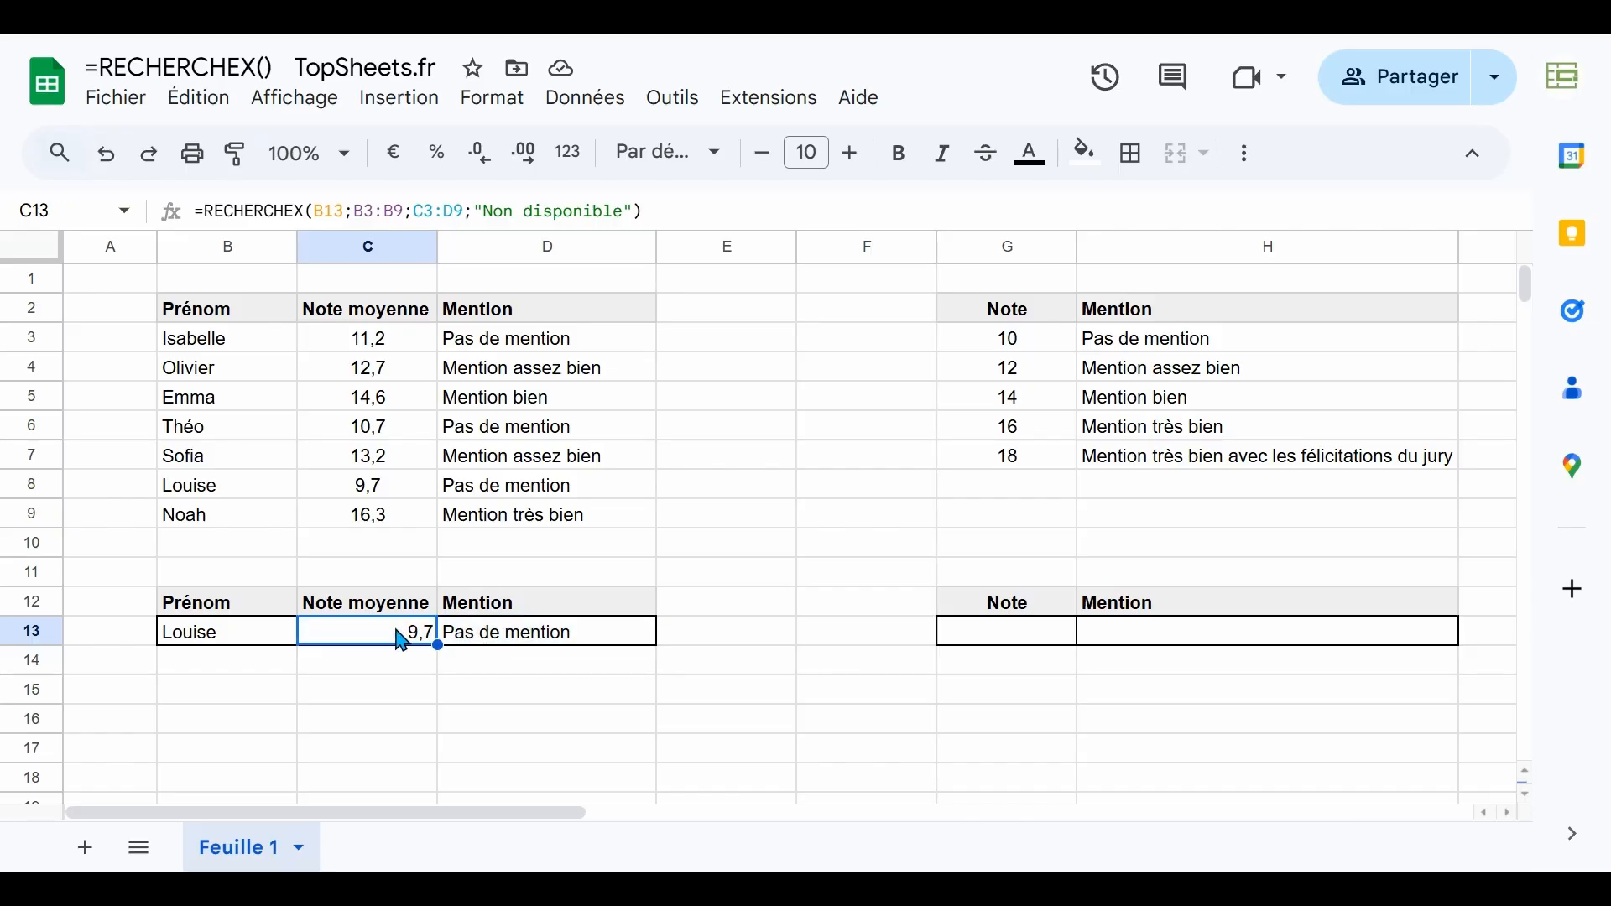
click(1085, 153)
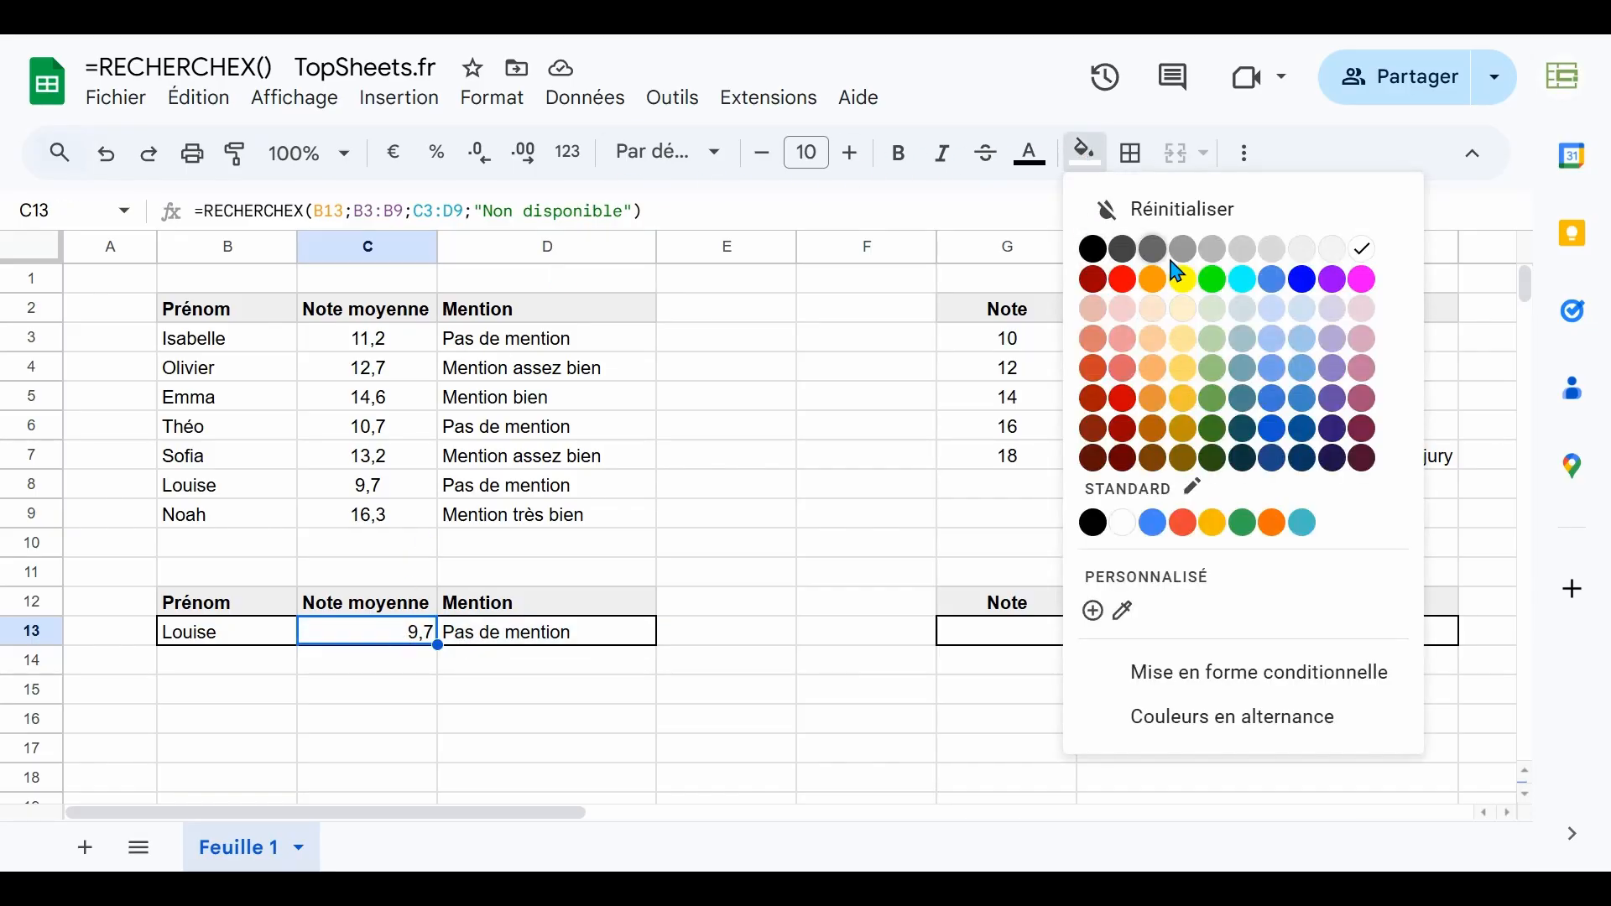
click(1183, 280)
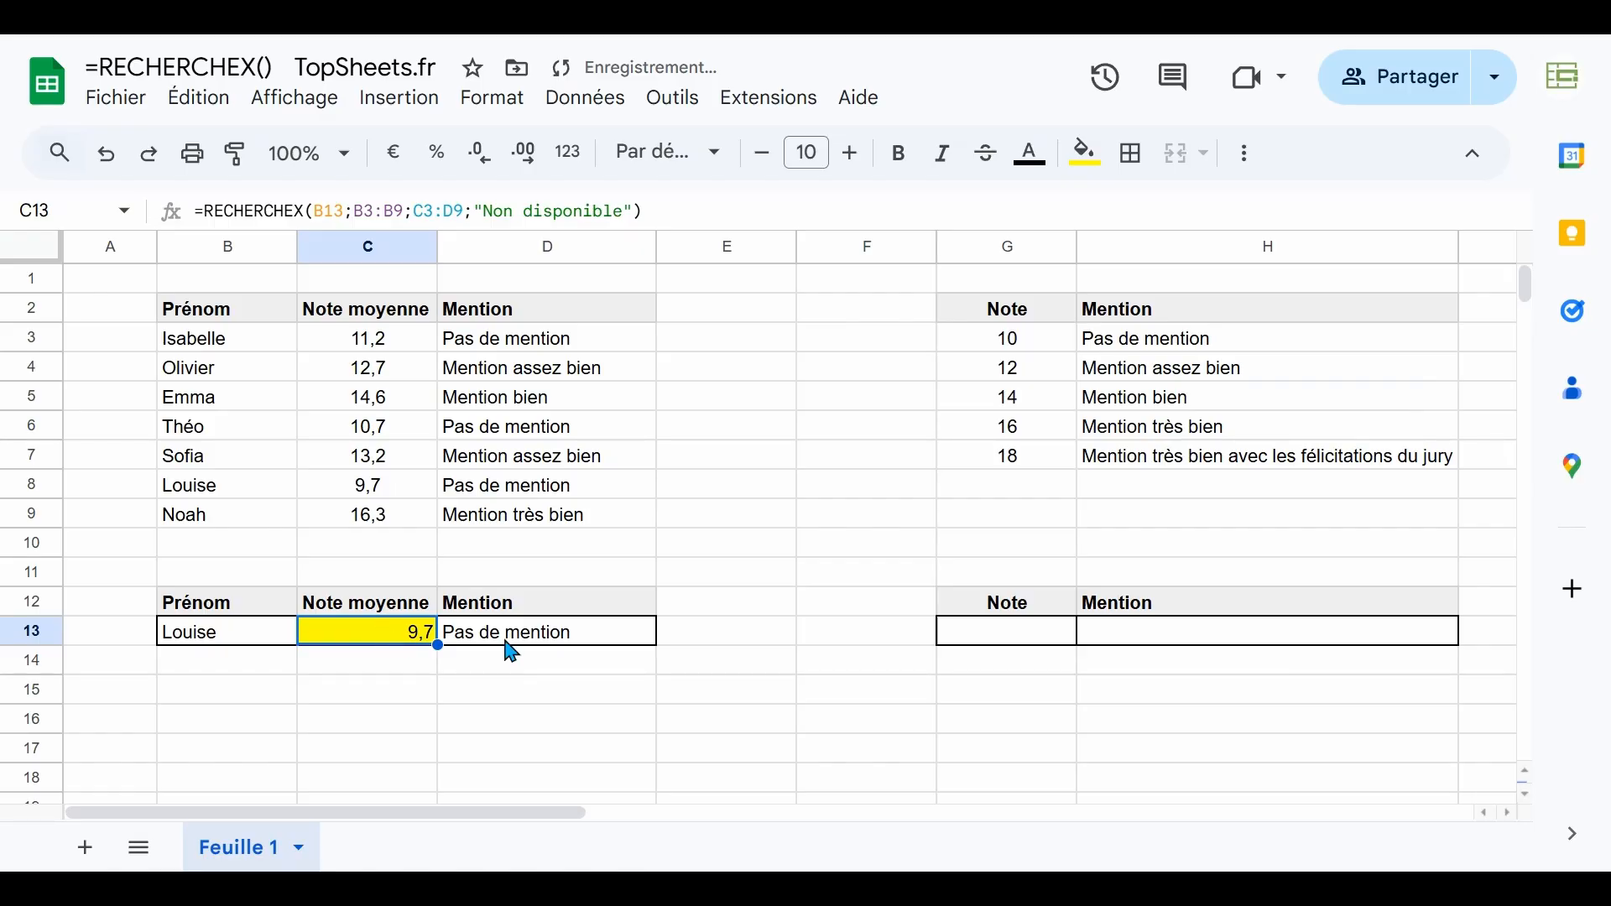
- Enter "abc" in D13 over the formula's returned mention and check the effect on C13
click(579, 647)
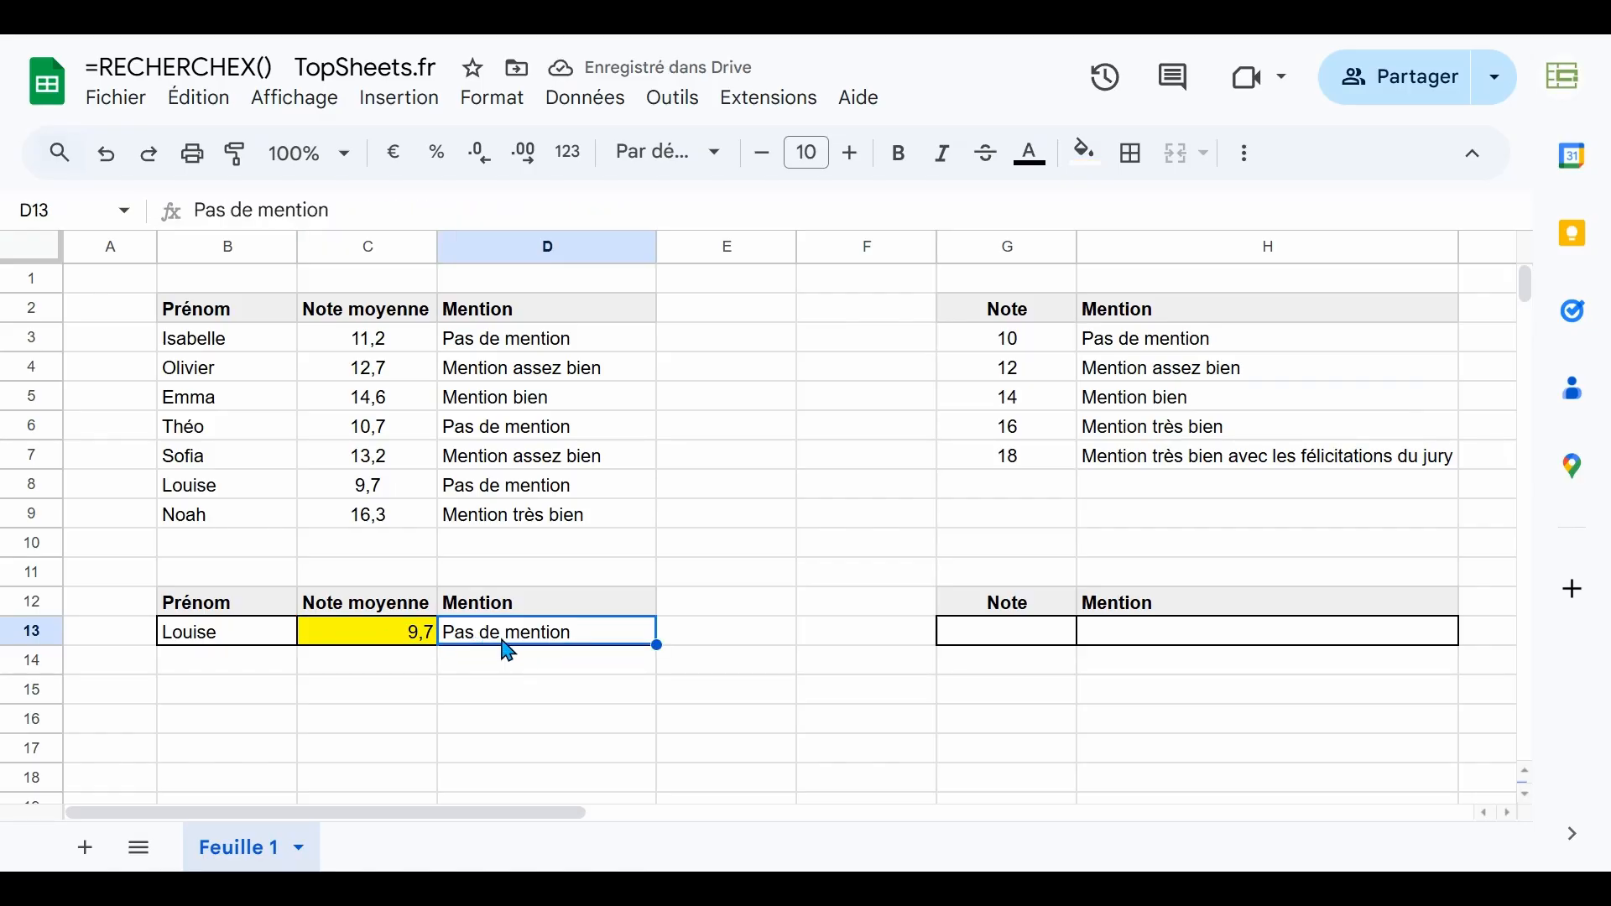
text(abc)
key(Return)
click(612, 642)
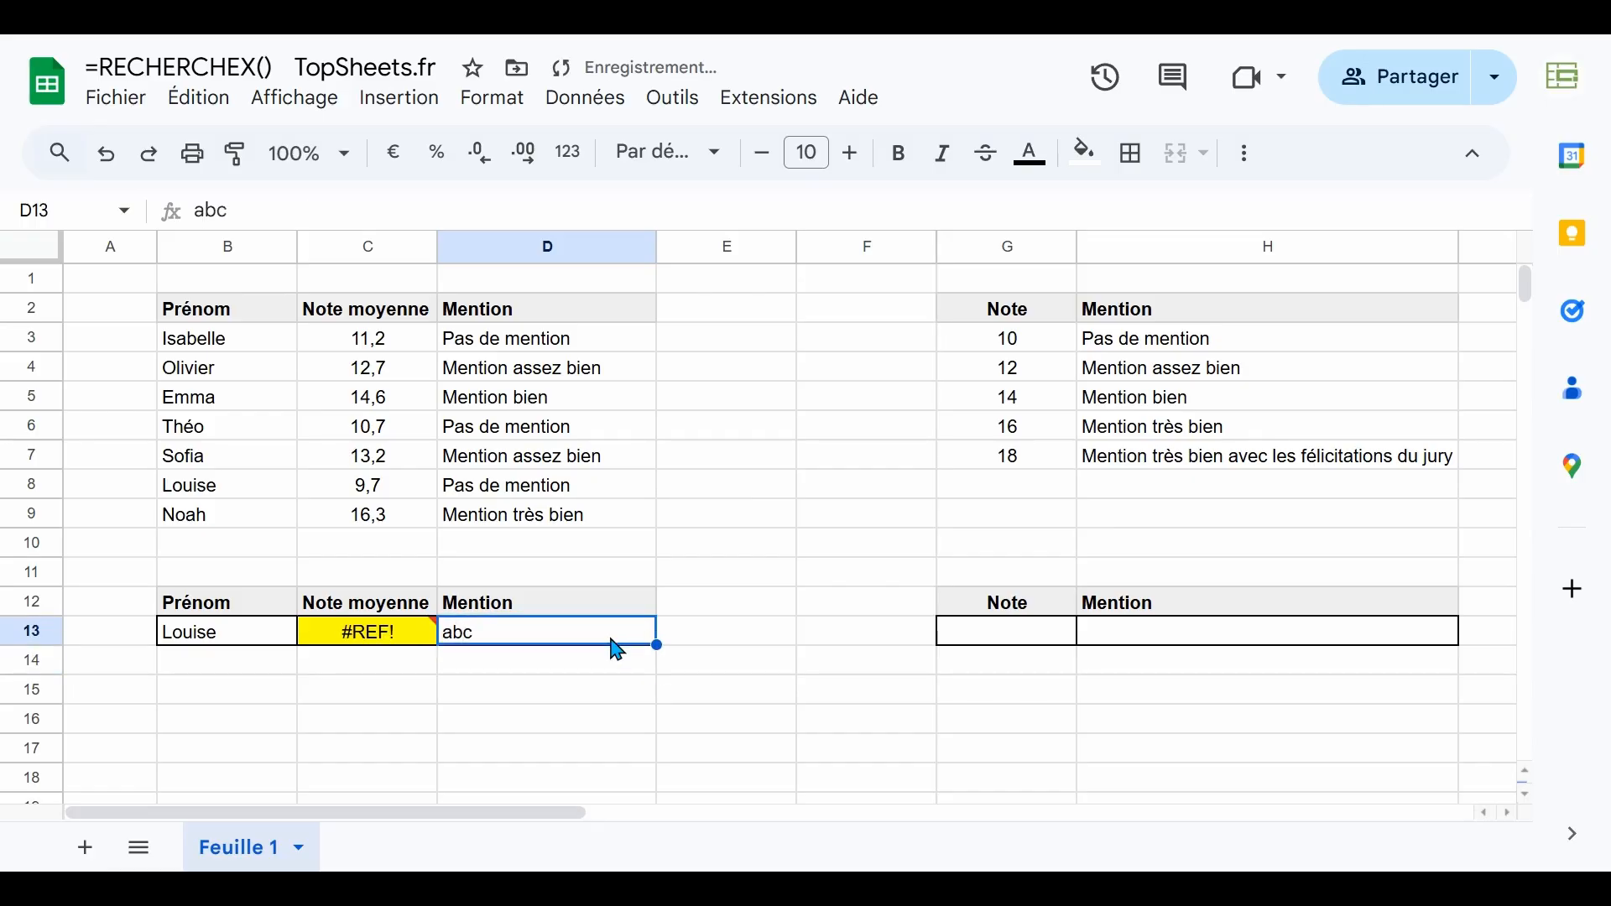
click(419, 632)
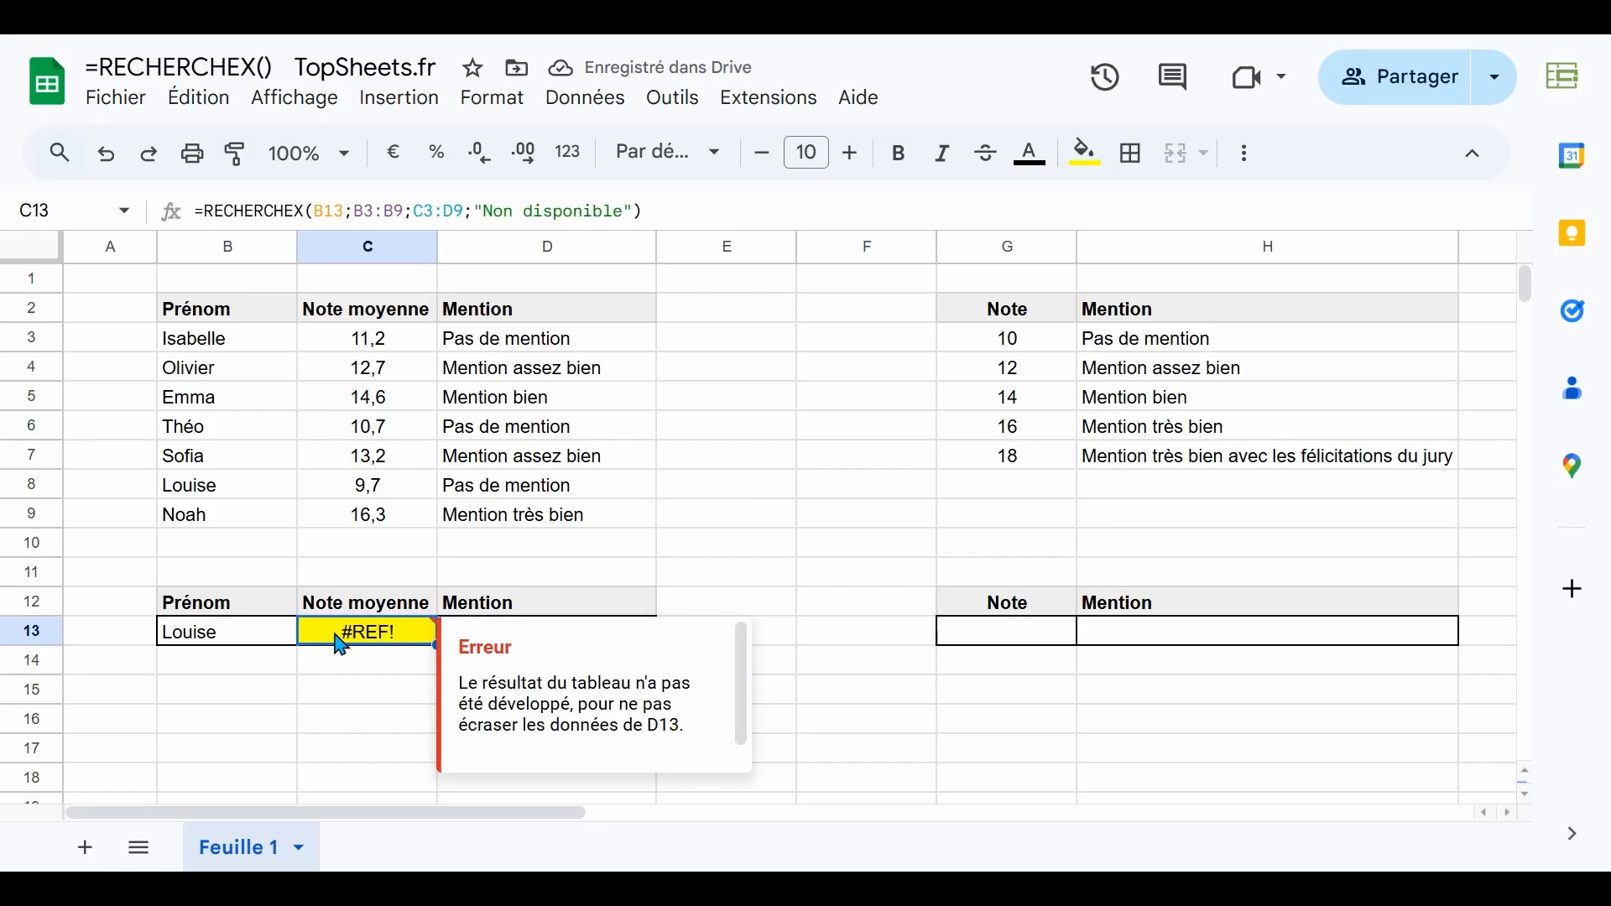
shift+click(495, 646)
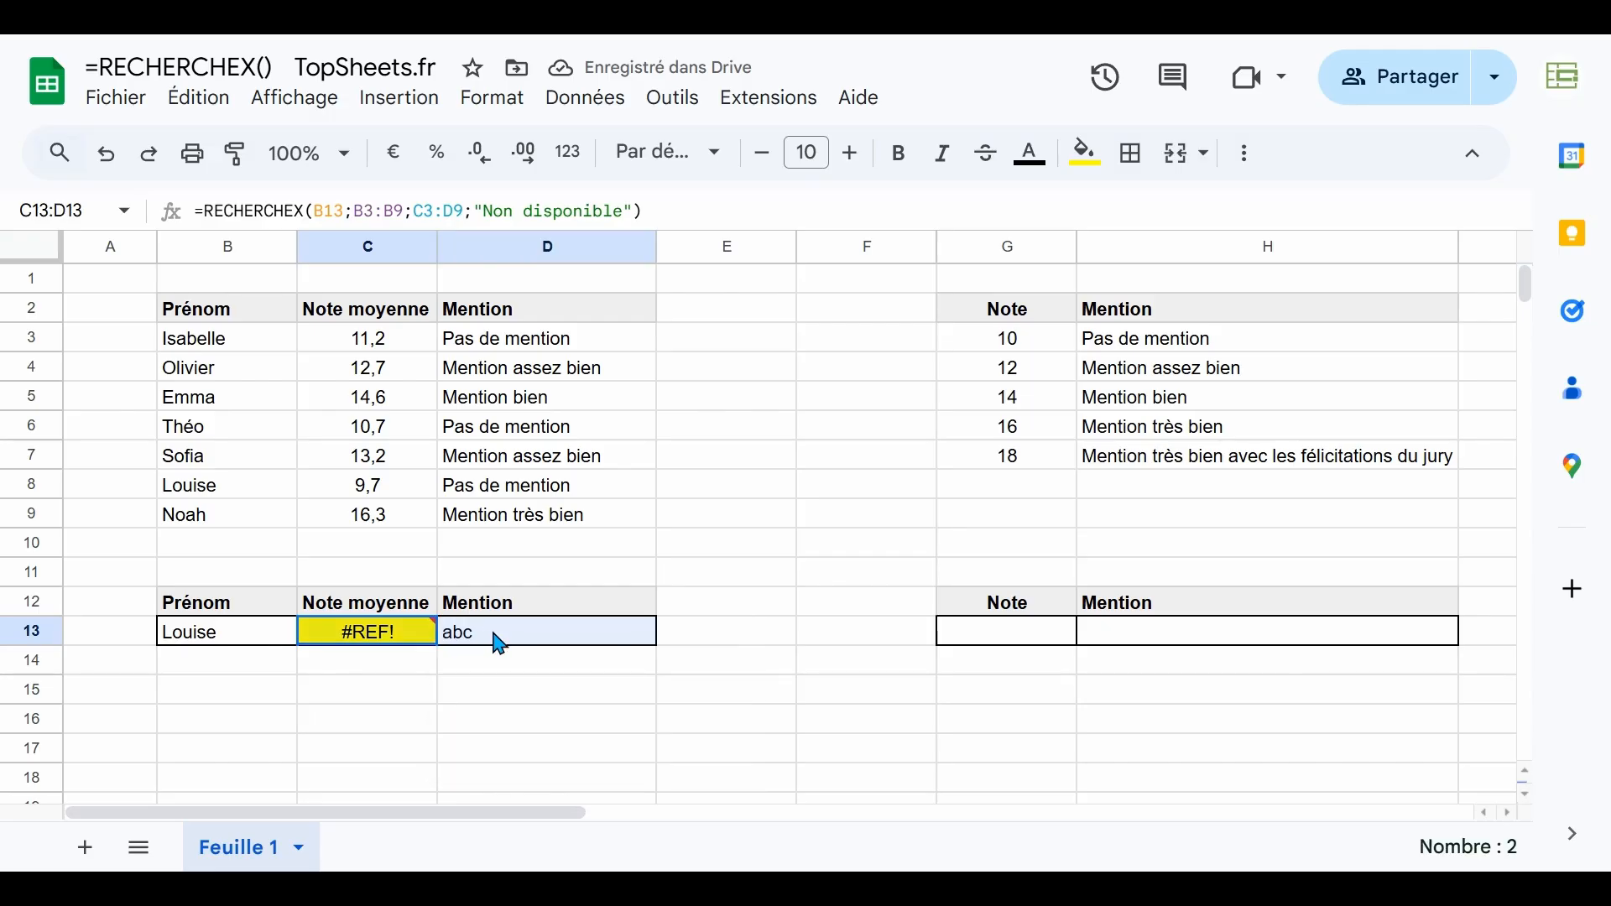
- Delete the "abc" text from D13 and check the results in C13:D13
click(507, 642)
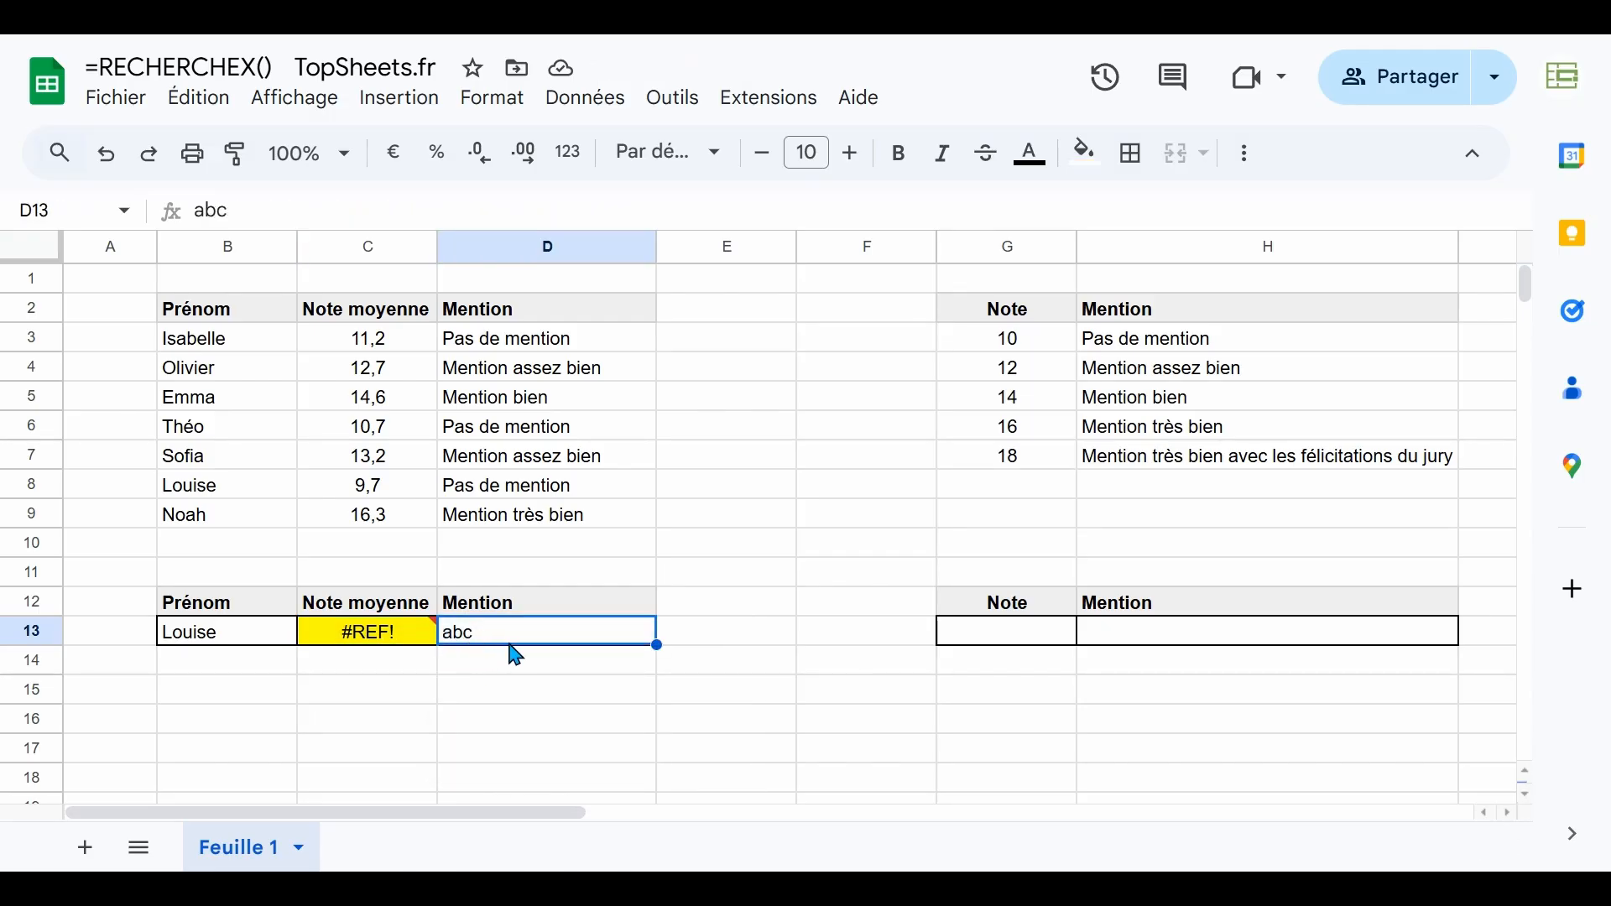
key(Delete)
click(424, 648)
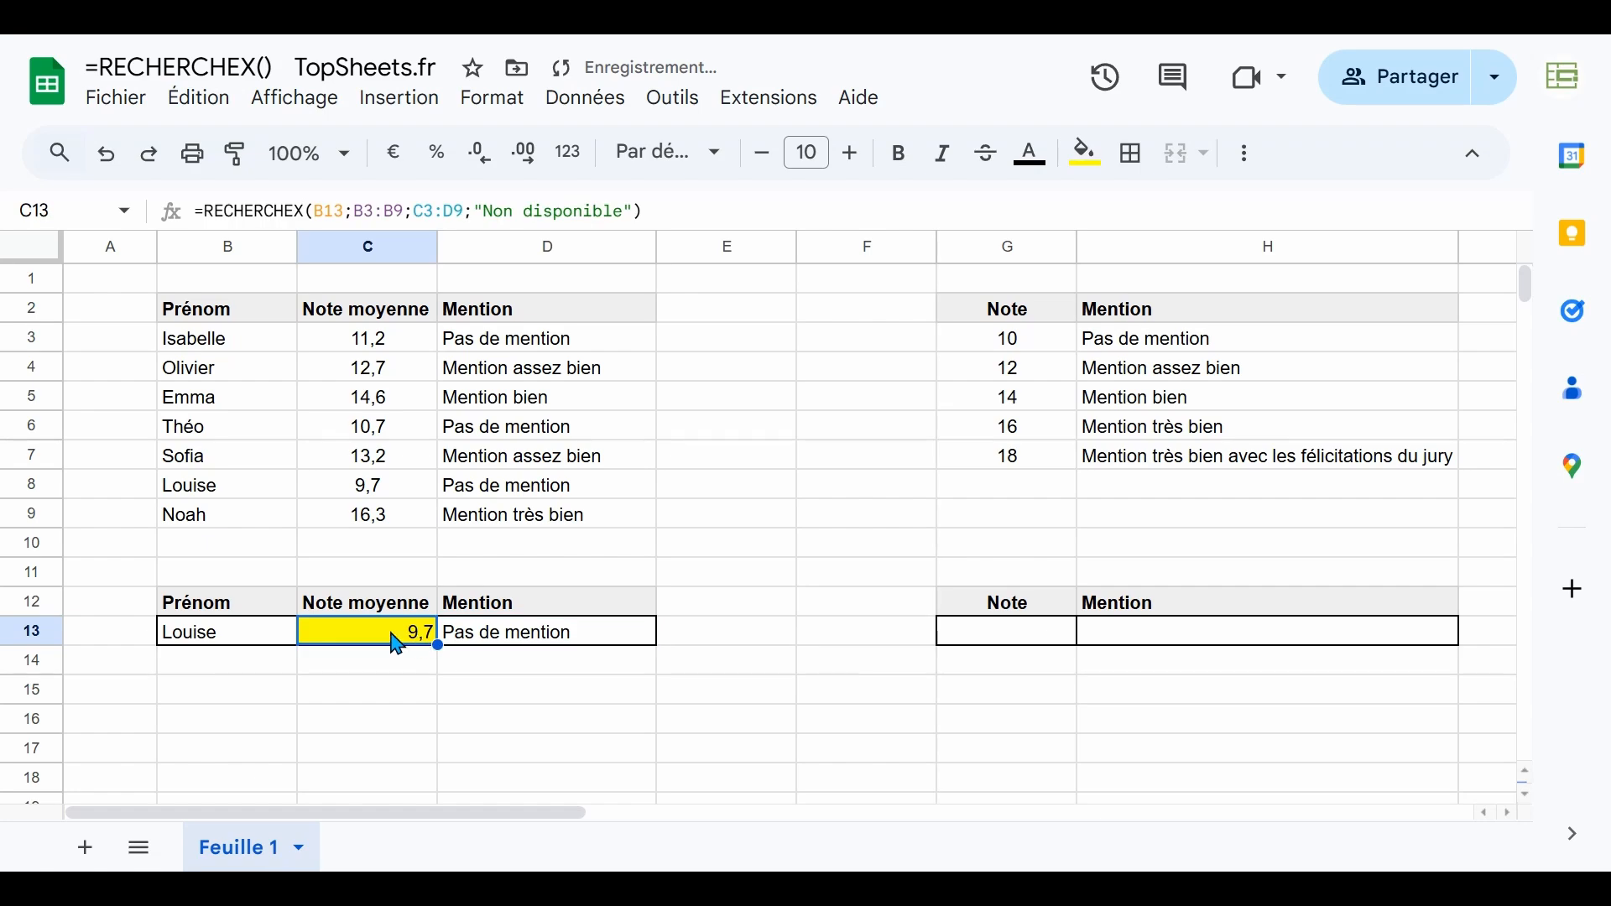
shift+click(471, 644)
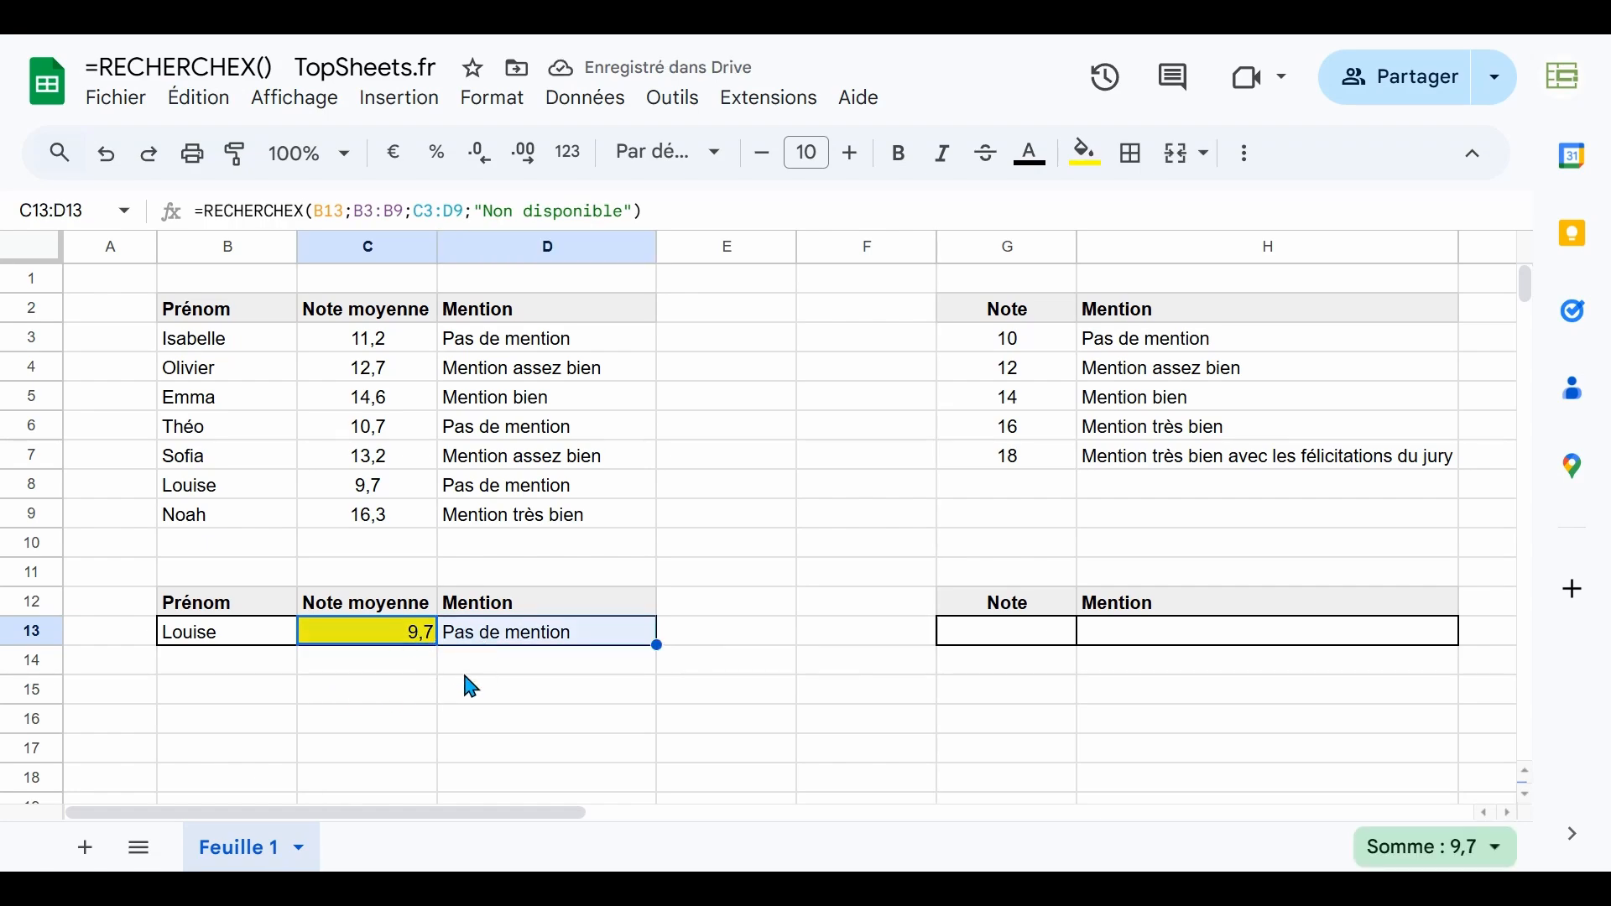
- Examine the grade thresholds in G3:G7 and the mentions matching the first three thresholds in column H
click(1001, 644)
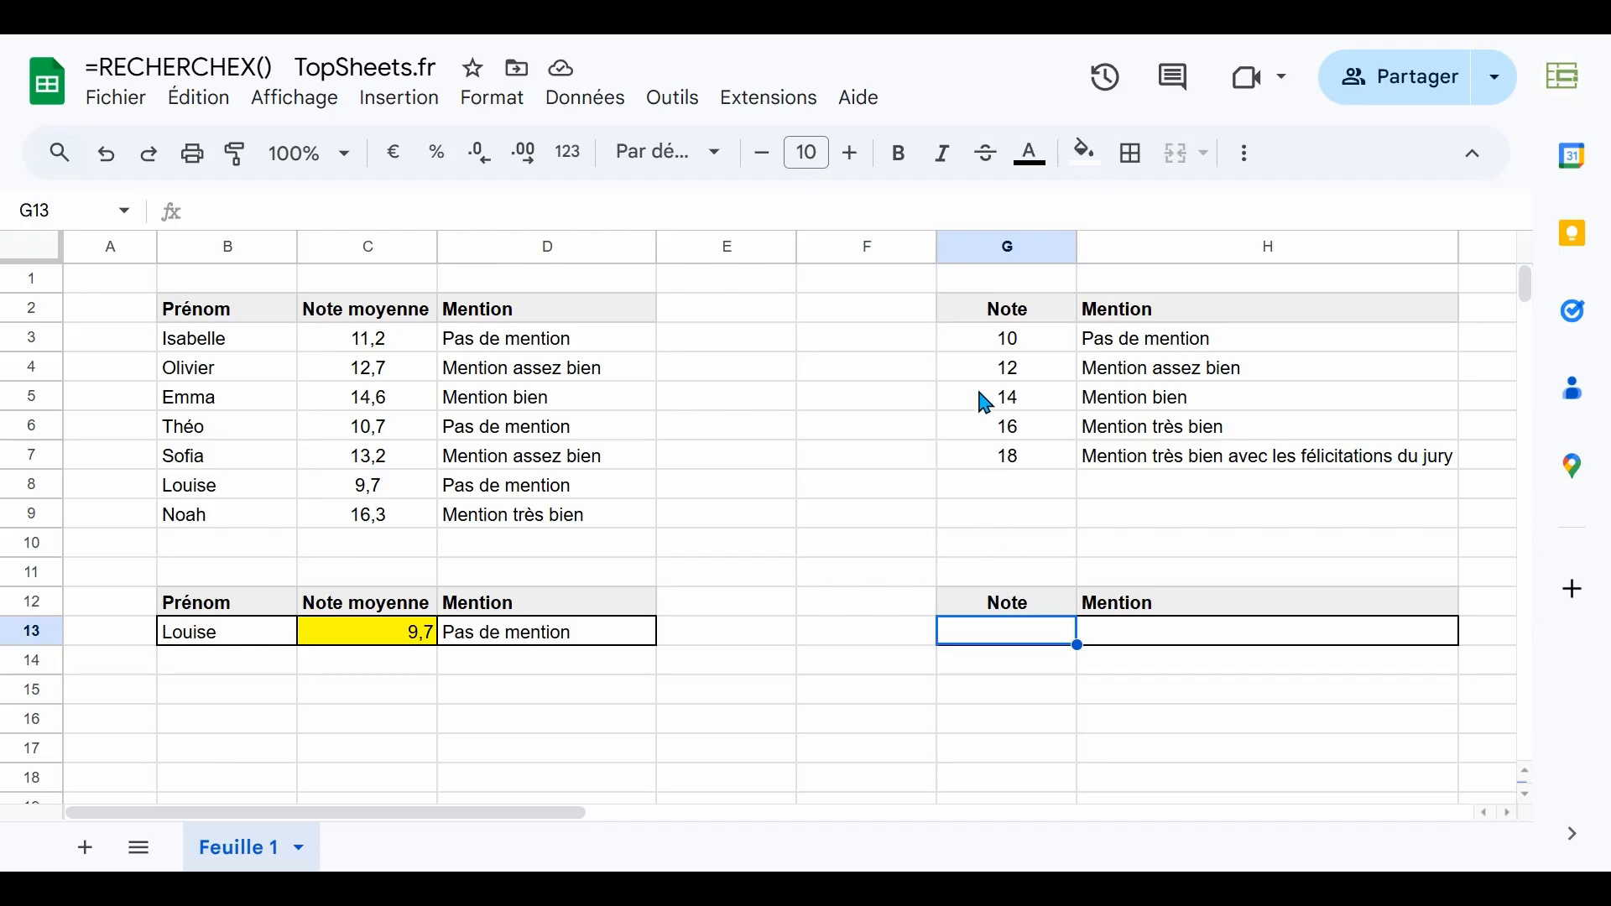
drag(994, 347, 996, 457)
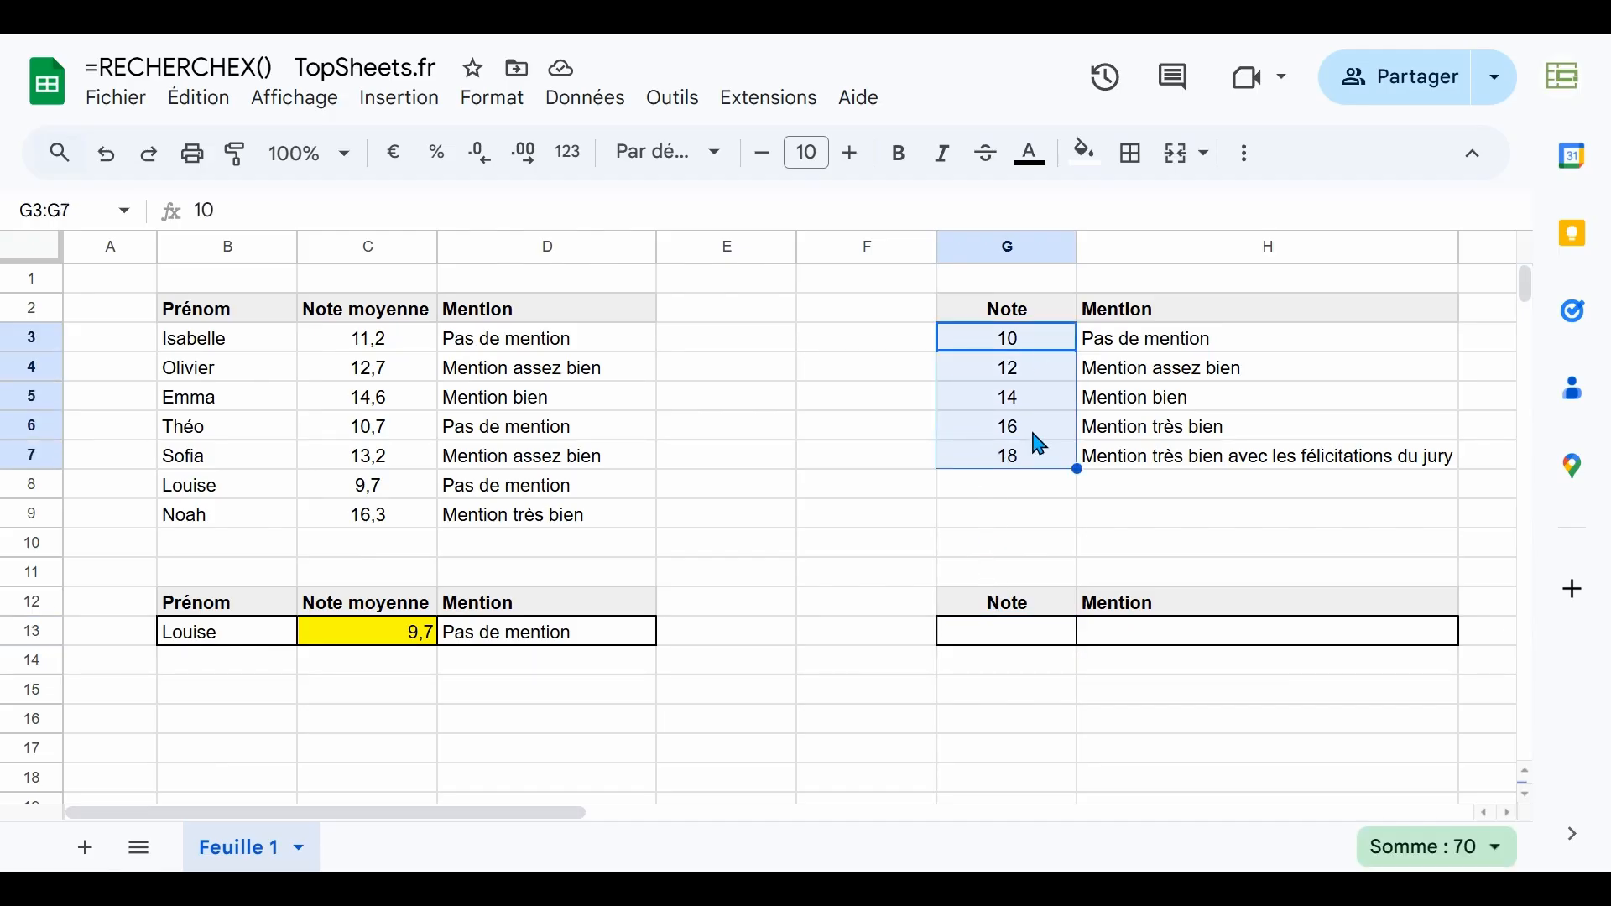
click(1053, 344)
click(1139, 350)
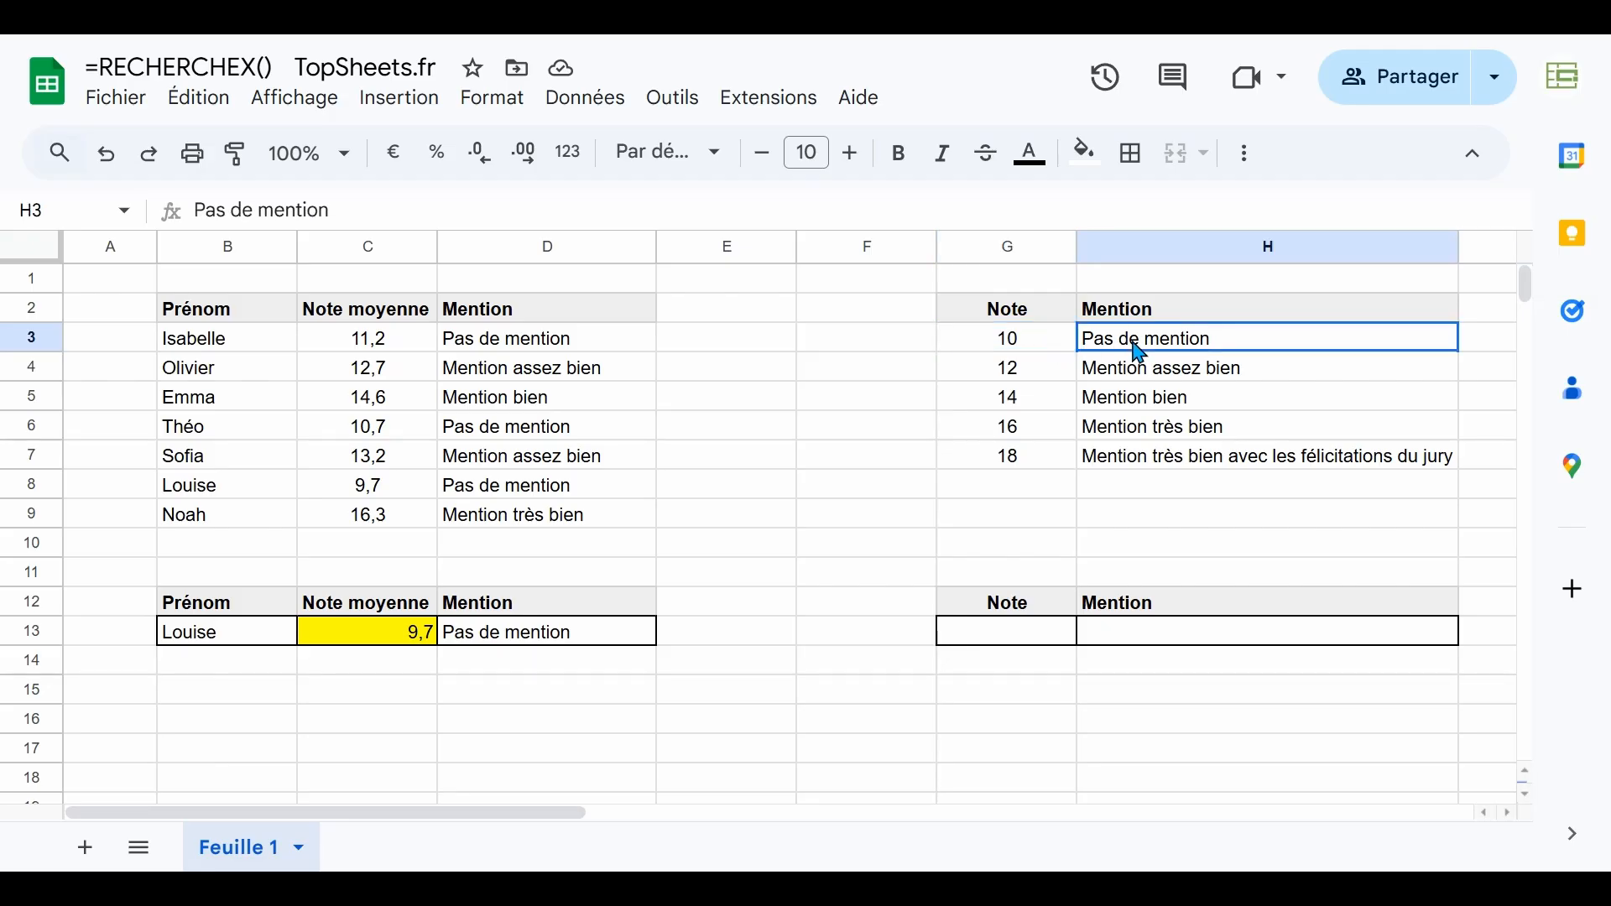
click(993, 374)
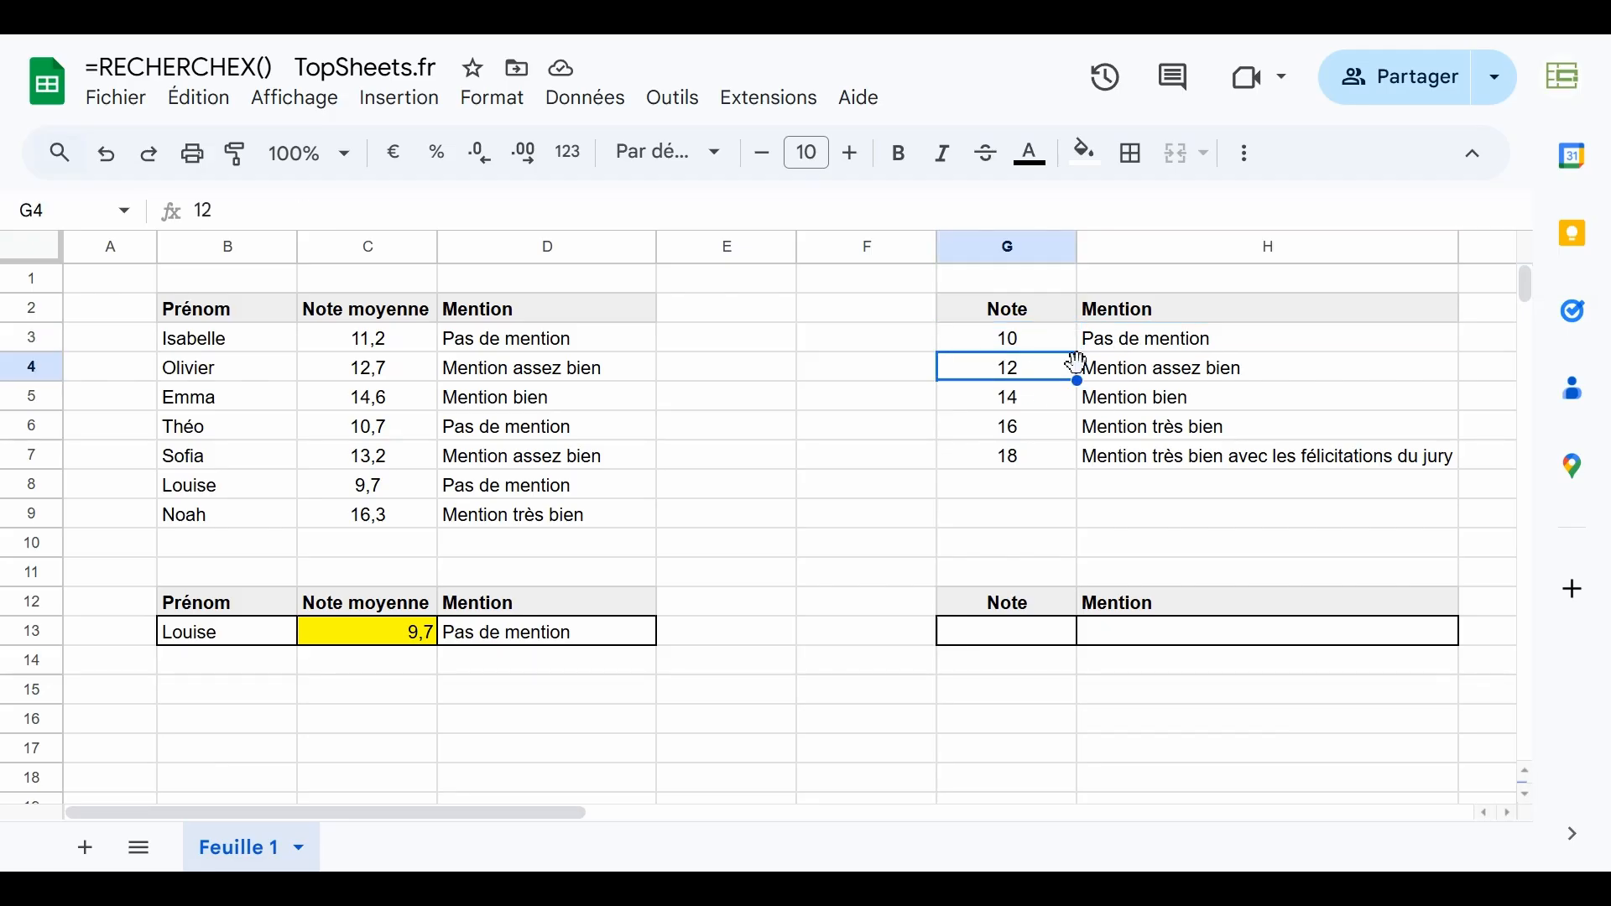
click(1103, 374)
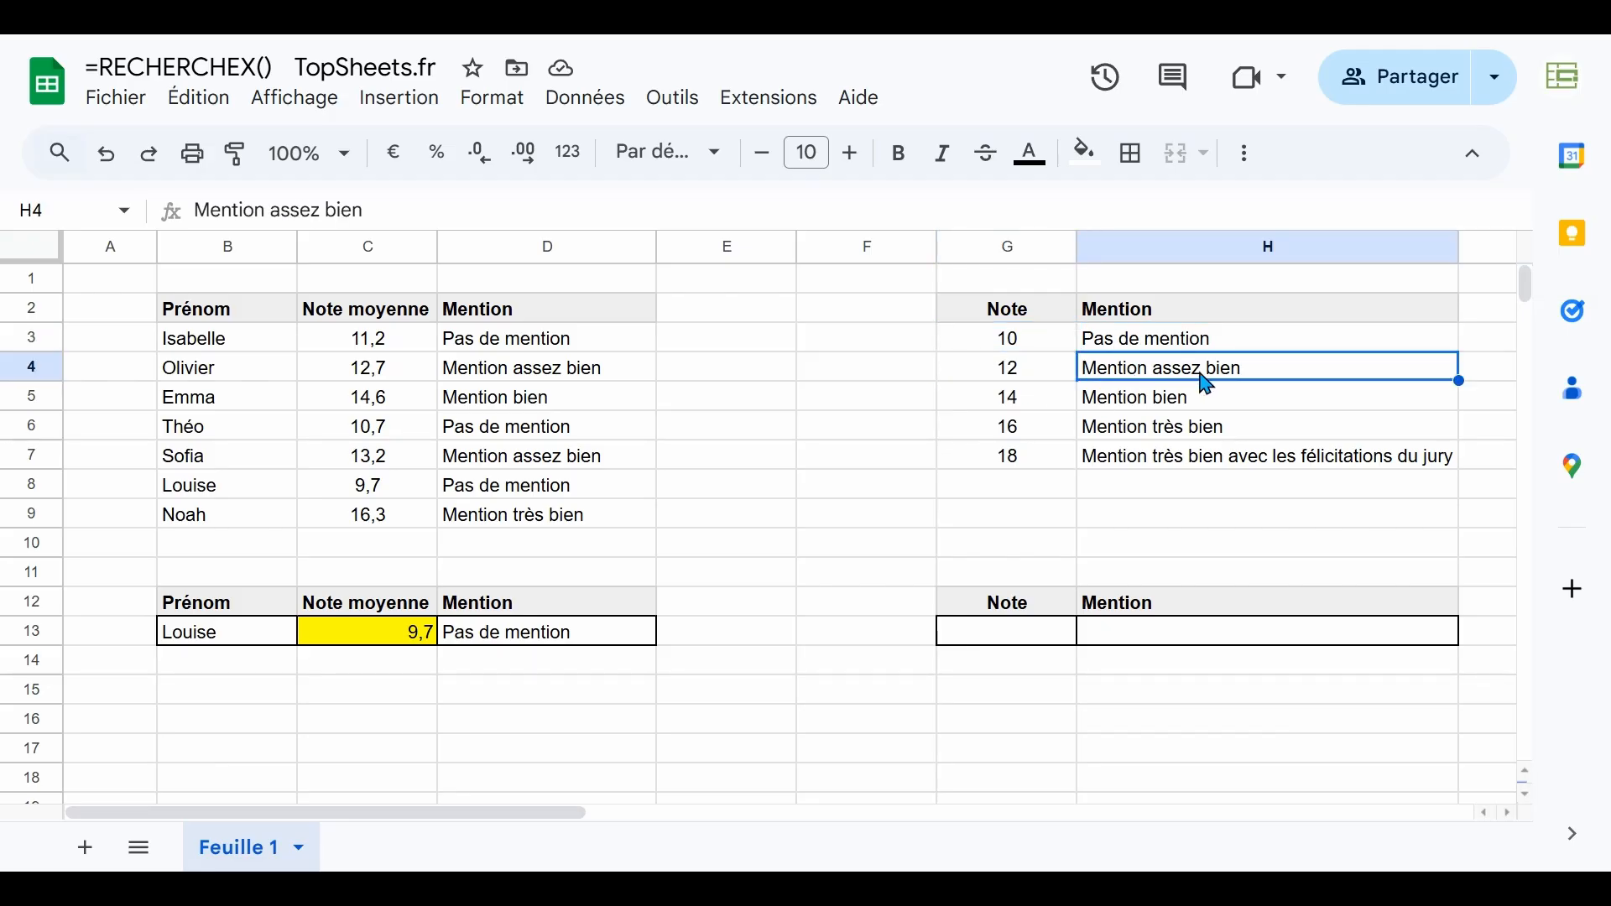
click(1034, 402)
click(1175, 403)
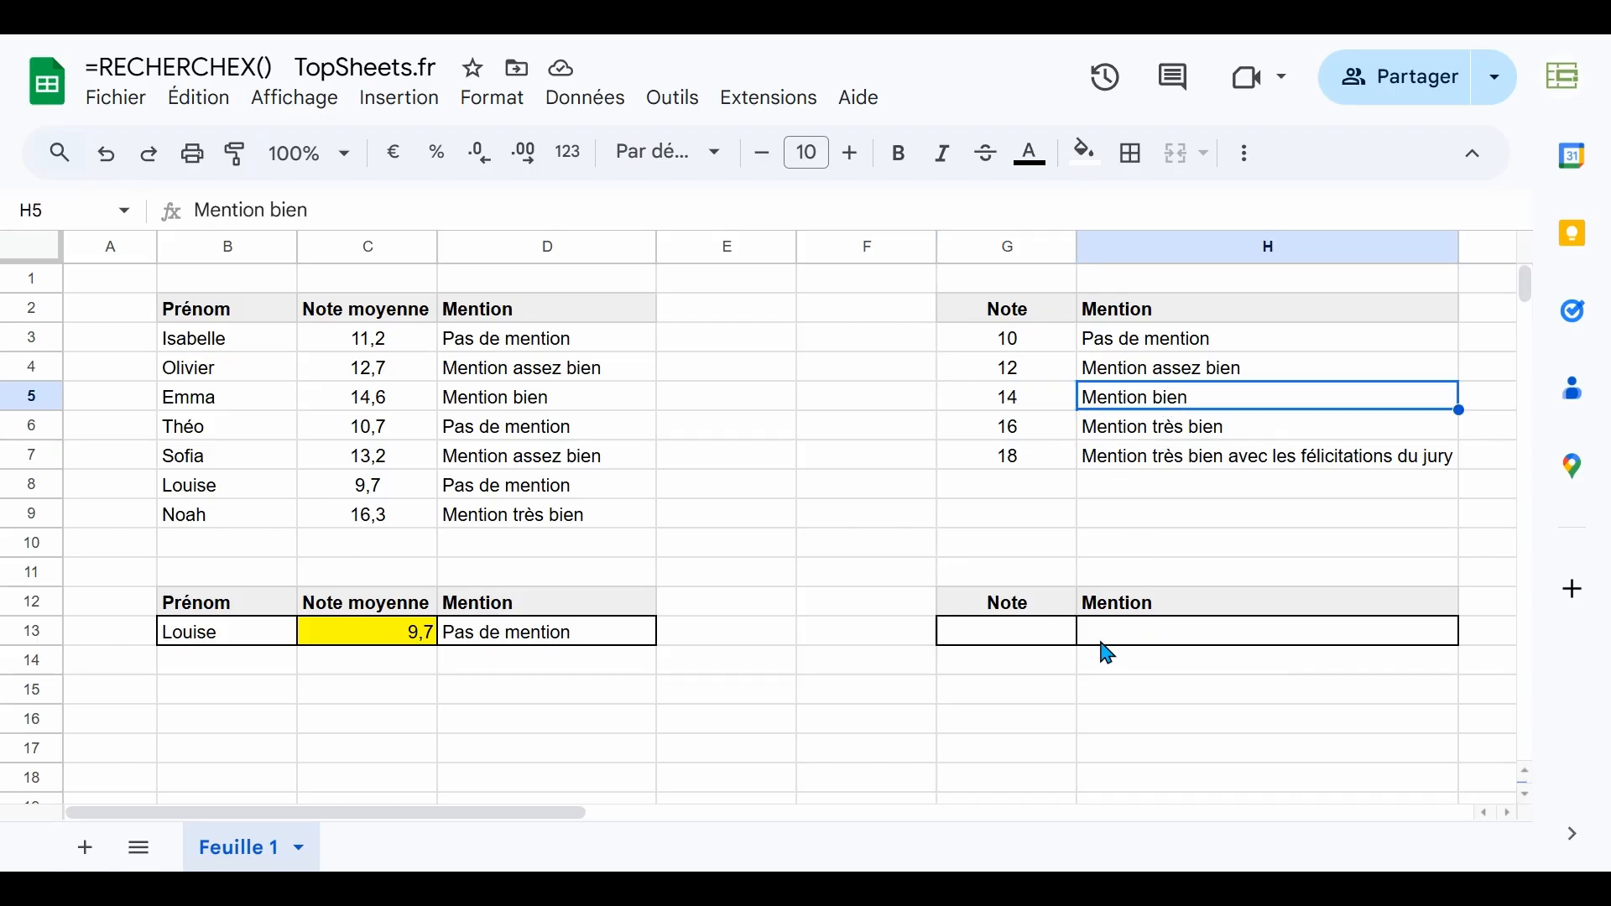
- Enter the grade 13,4 in cell G13
click(1030, 640)
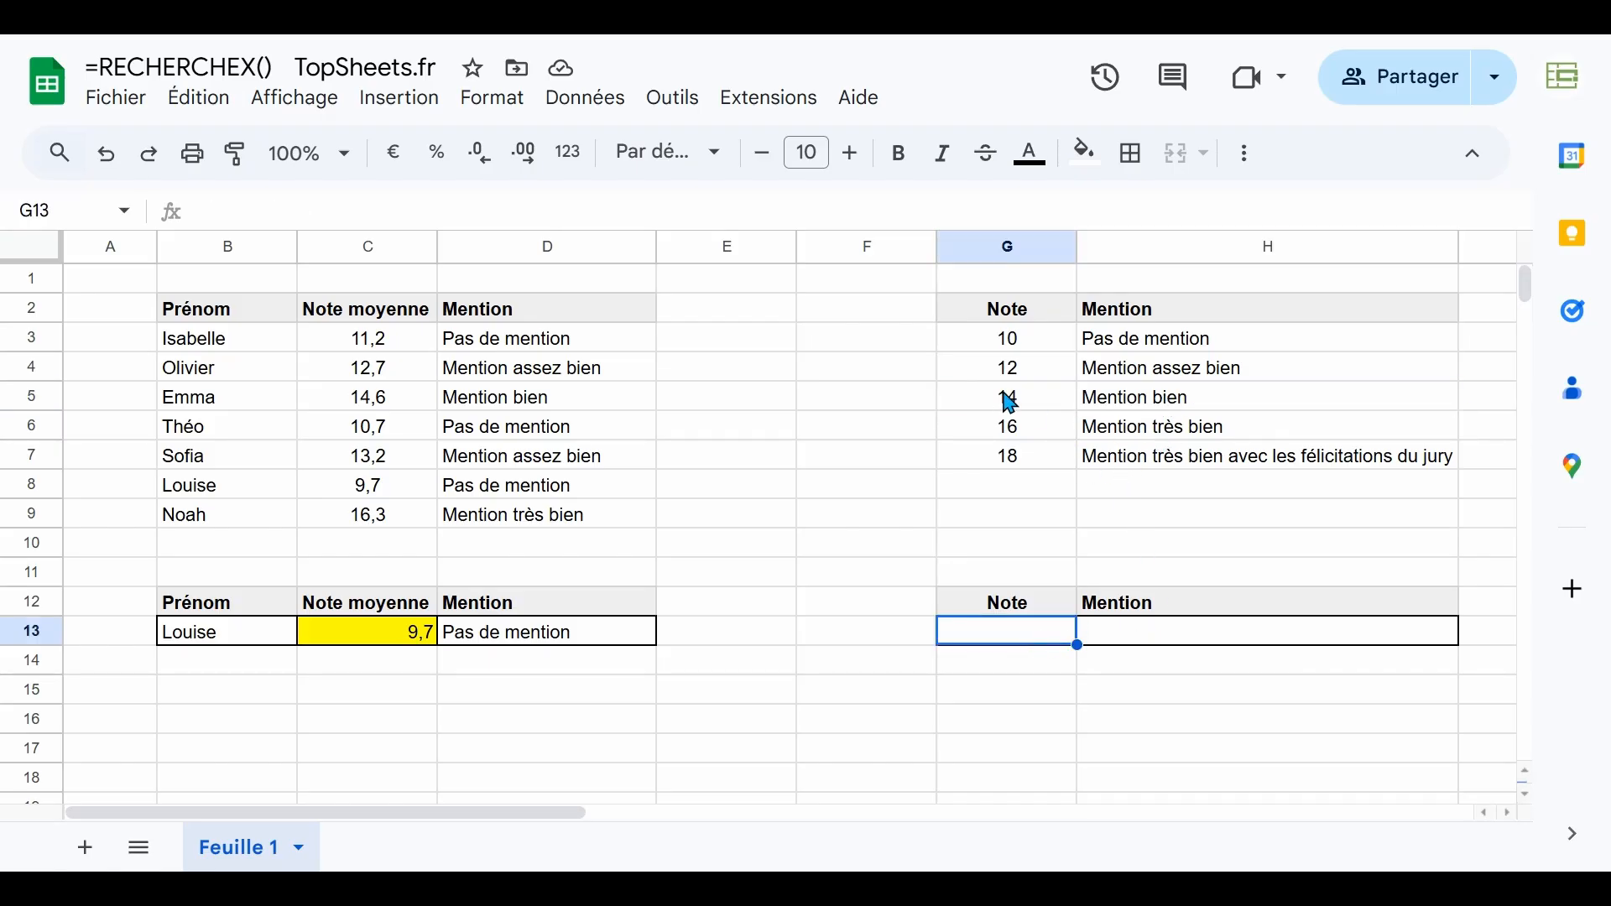
text(13,4)
key(Return)
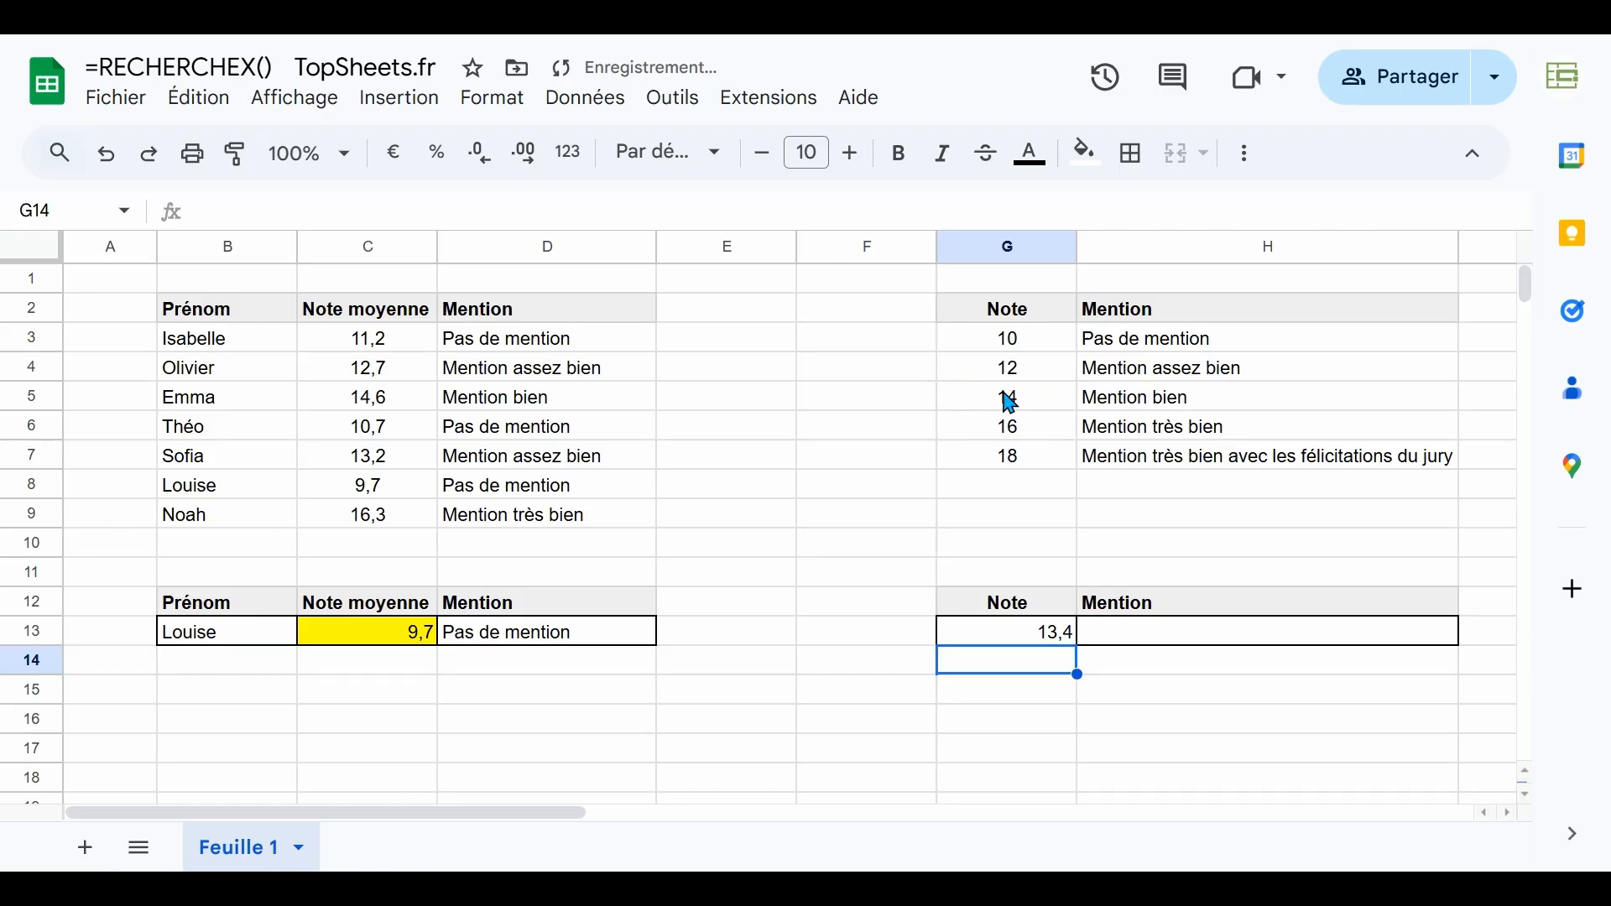
- Start a RECHERCHEX formula in H13 and review the function's argument help
key(Up)
key(Right)
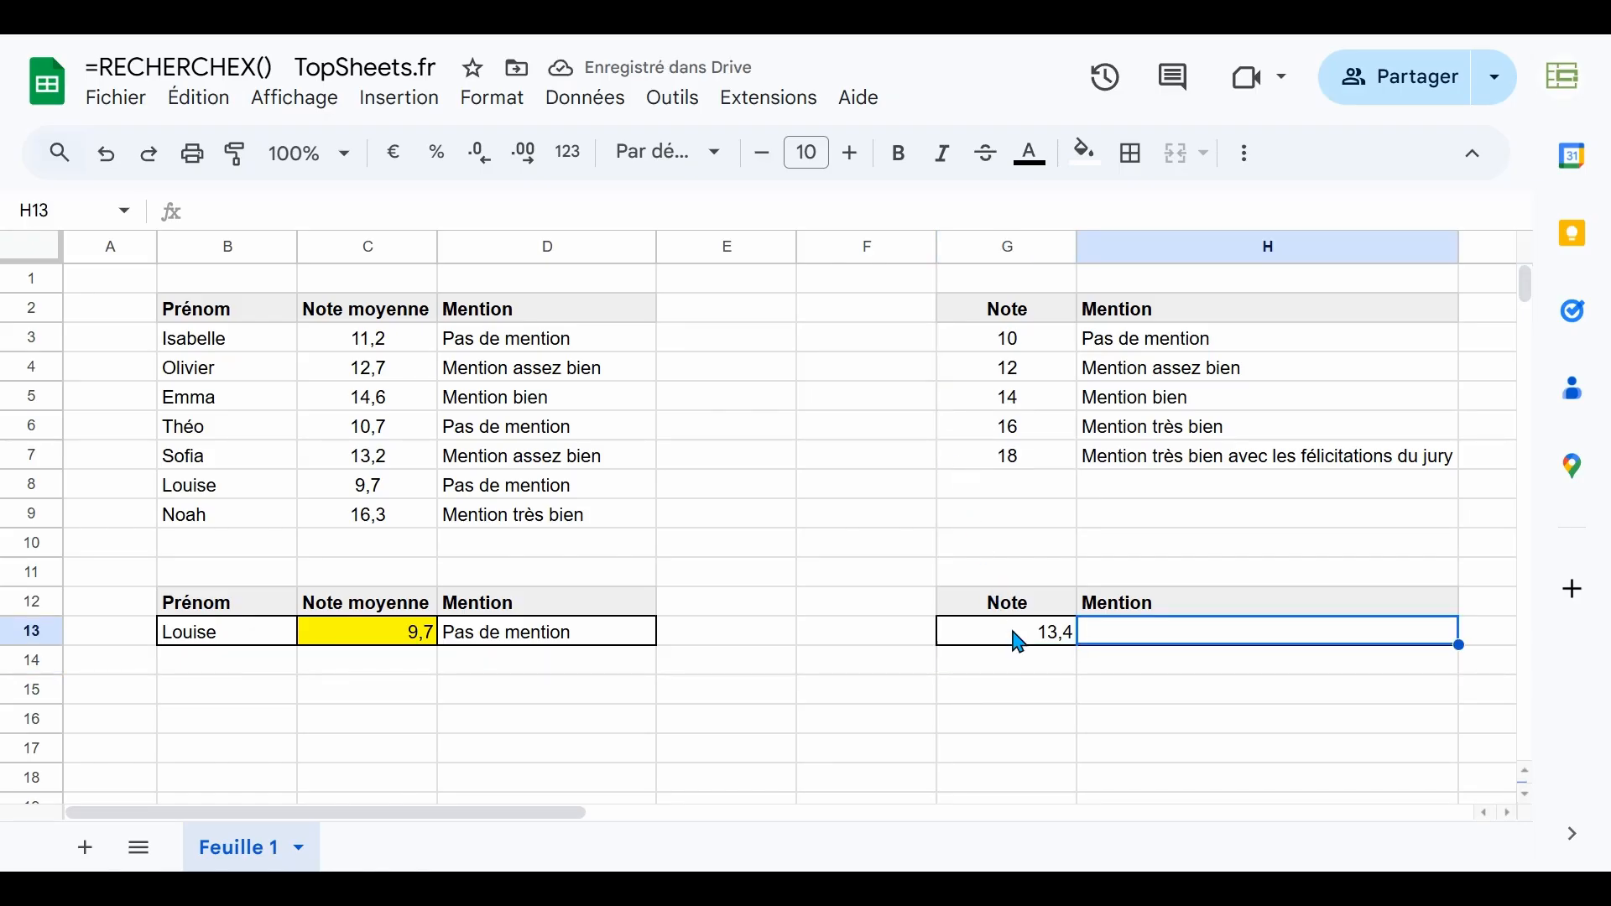
text(=reche)
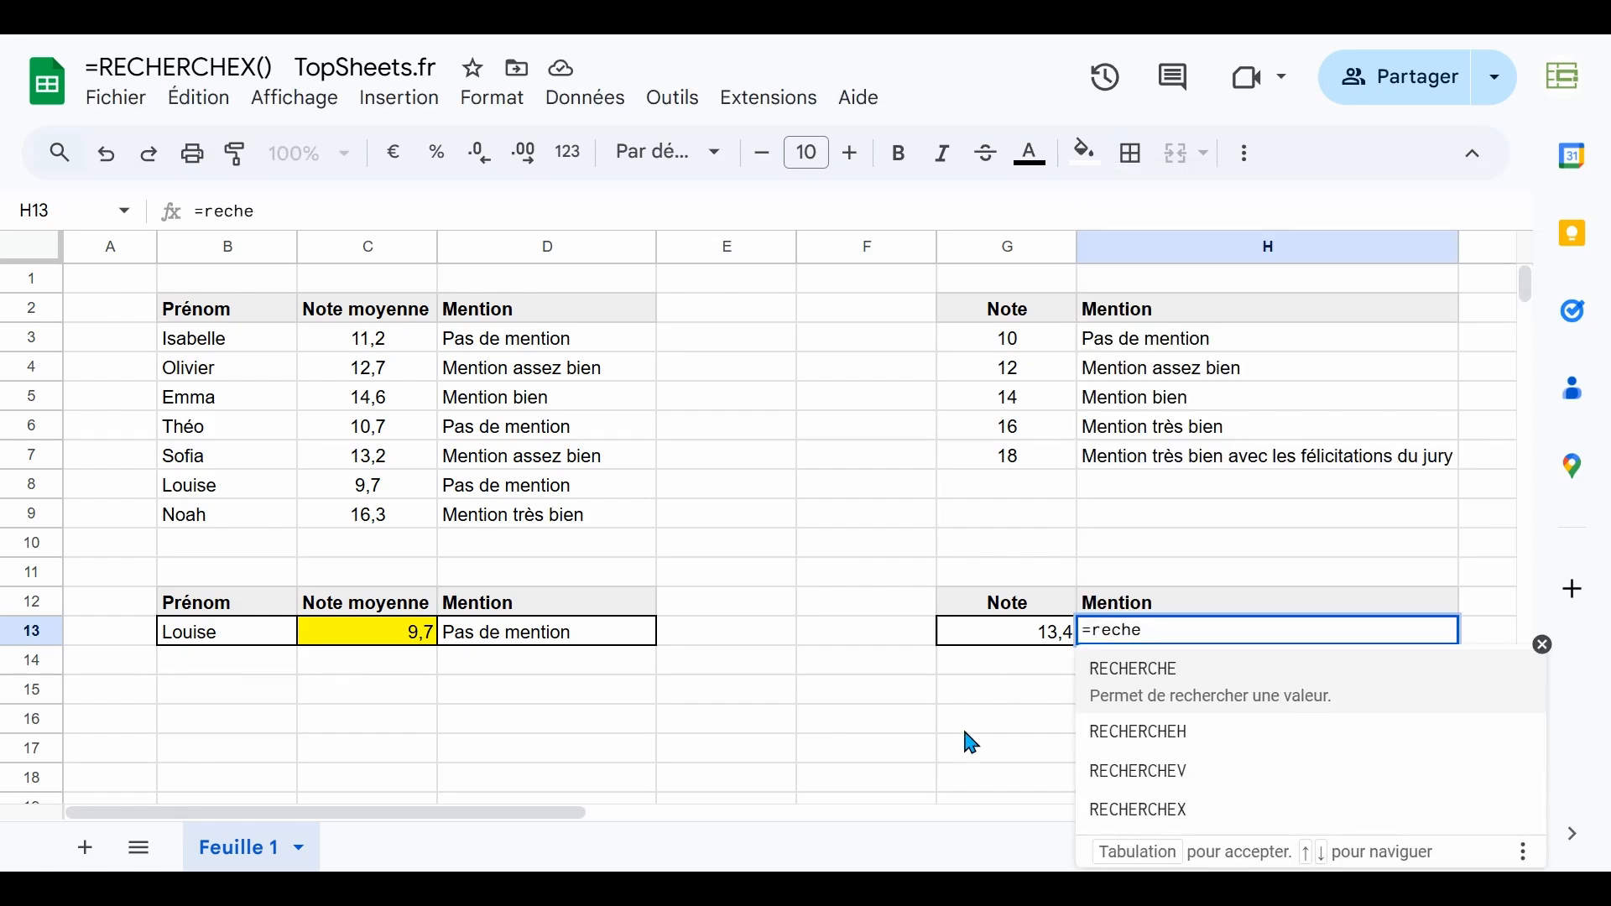
click(1138, 814)
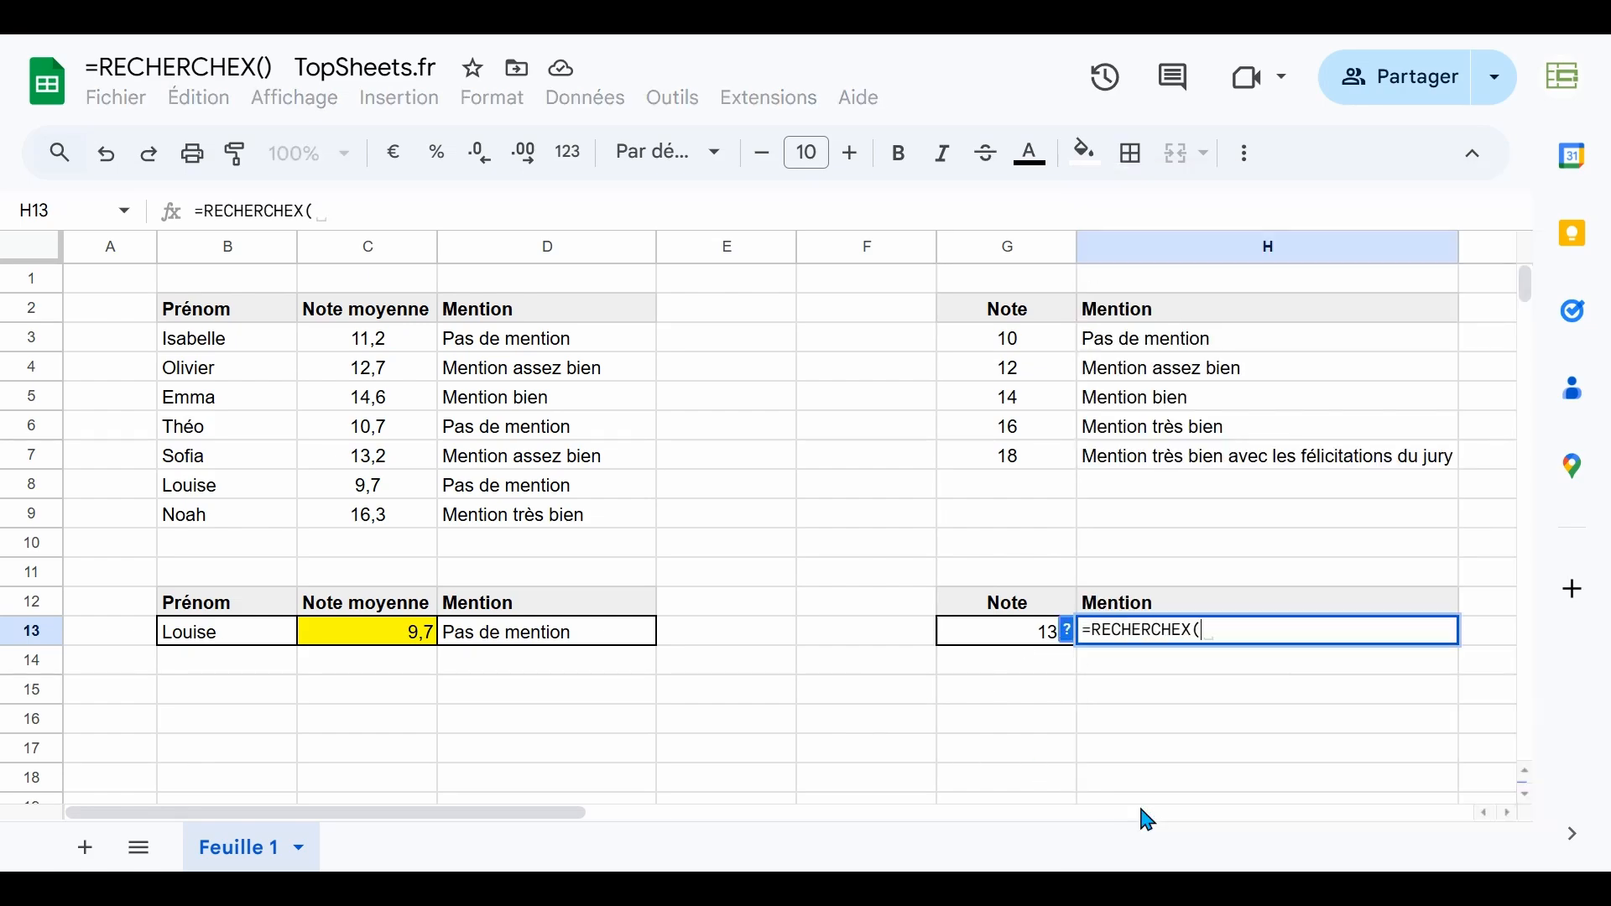
click(1066, 630)
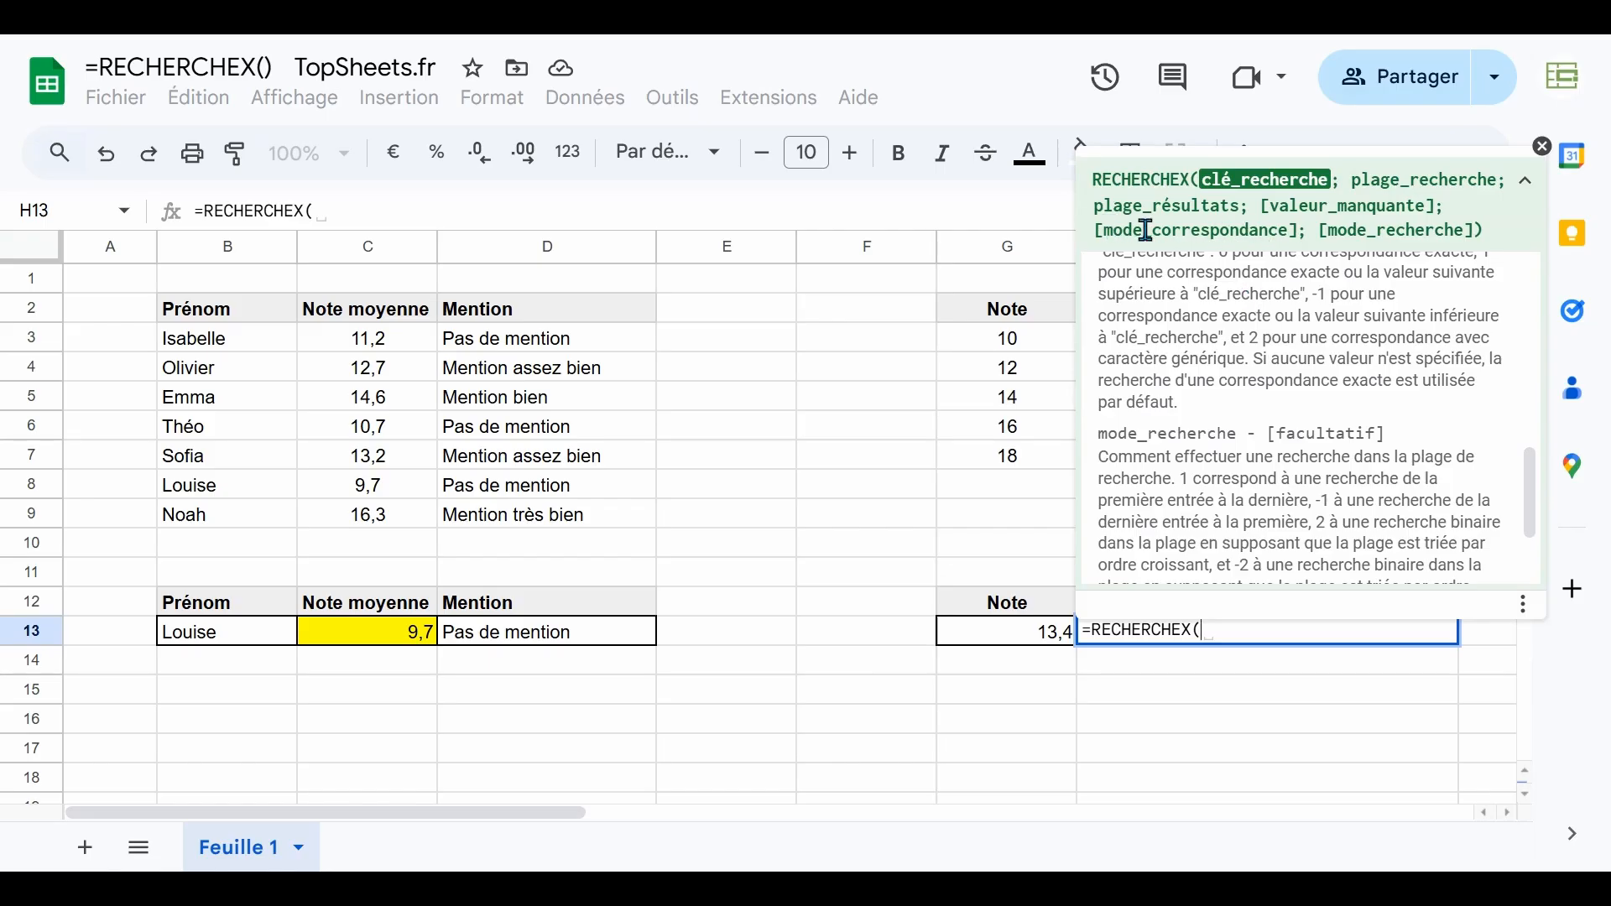
click(1541, 148)
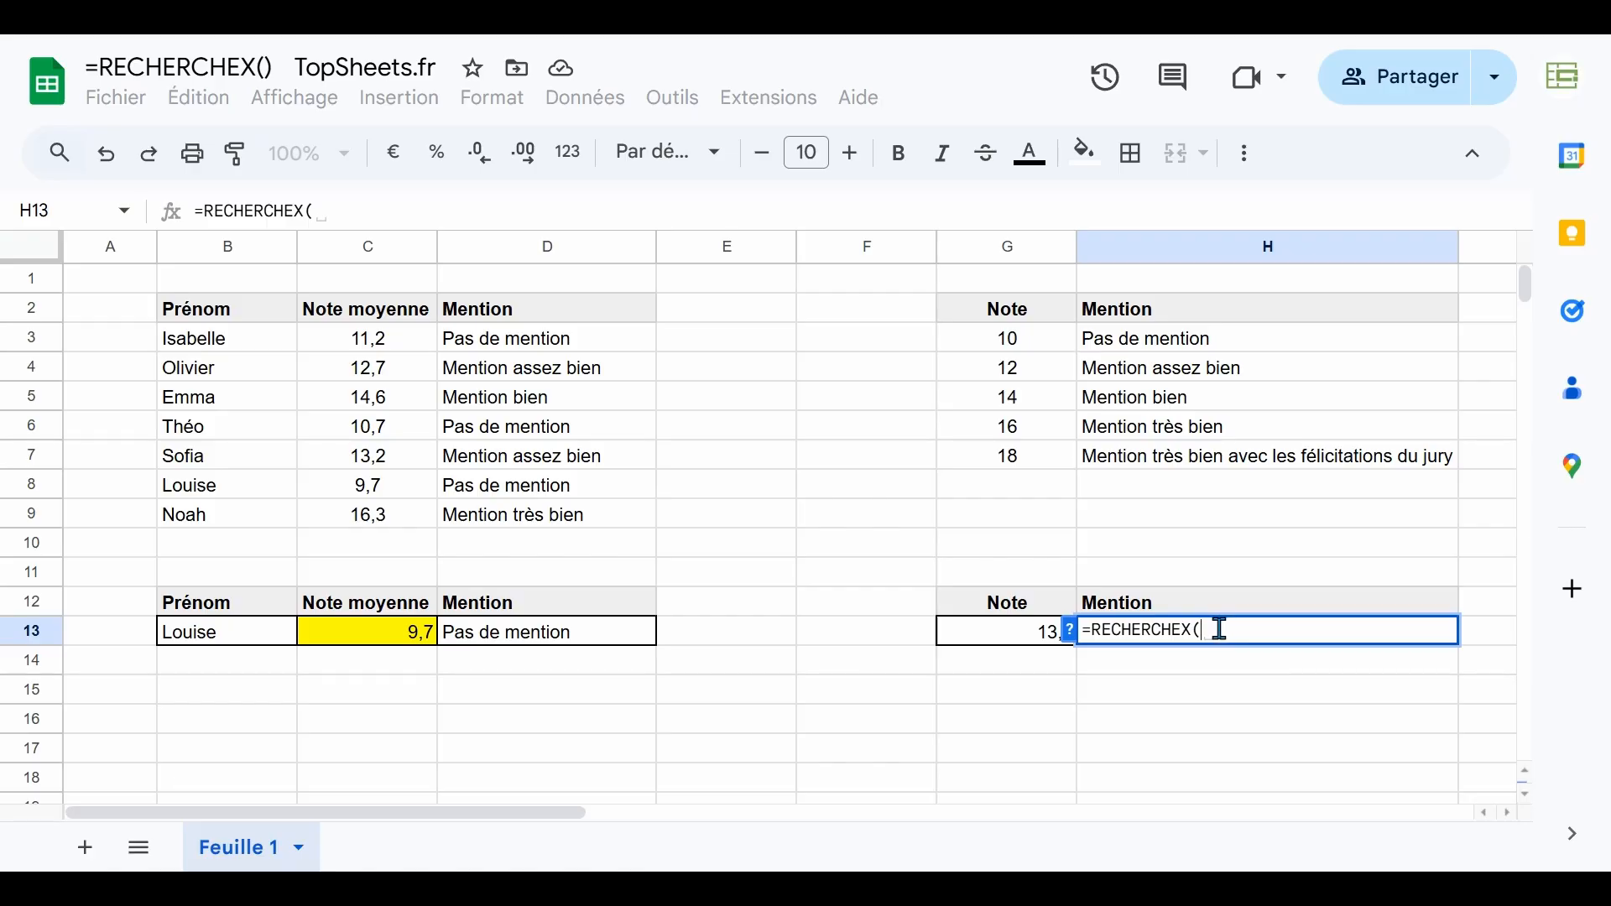
- Set G13 as the lookup key and G3:G7 as the search range of the H13 RECHERCHEX formula
click(1027, 638)
text(;)
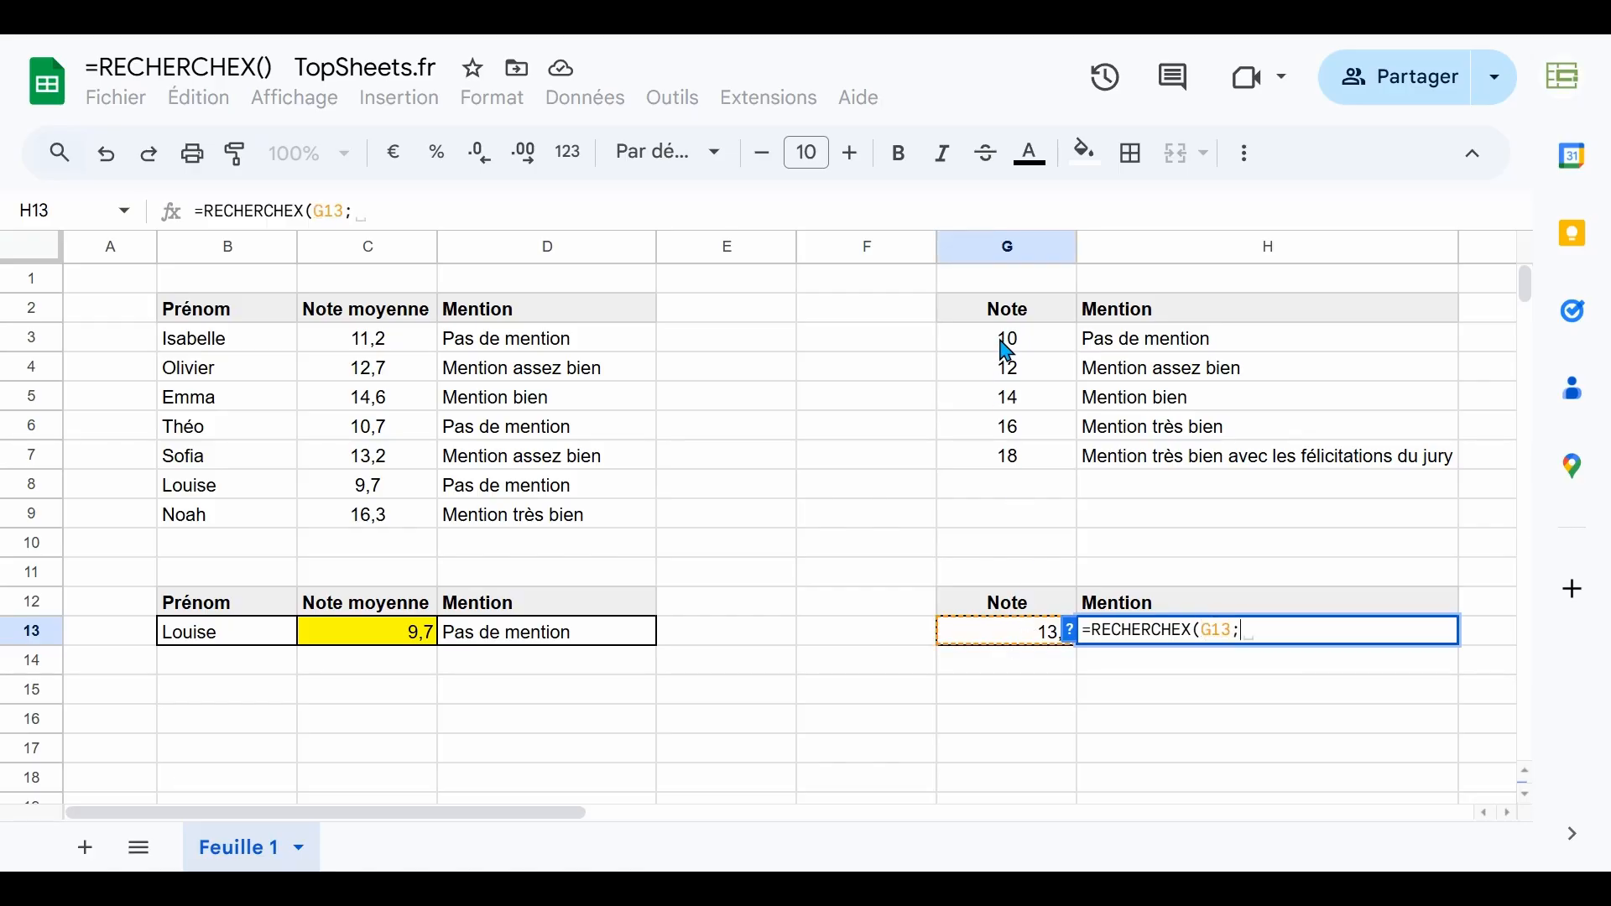
drag(1007, 342, 1010, 457)
text(;)
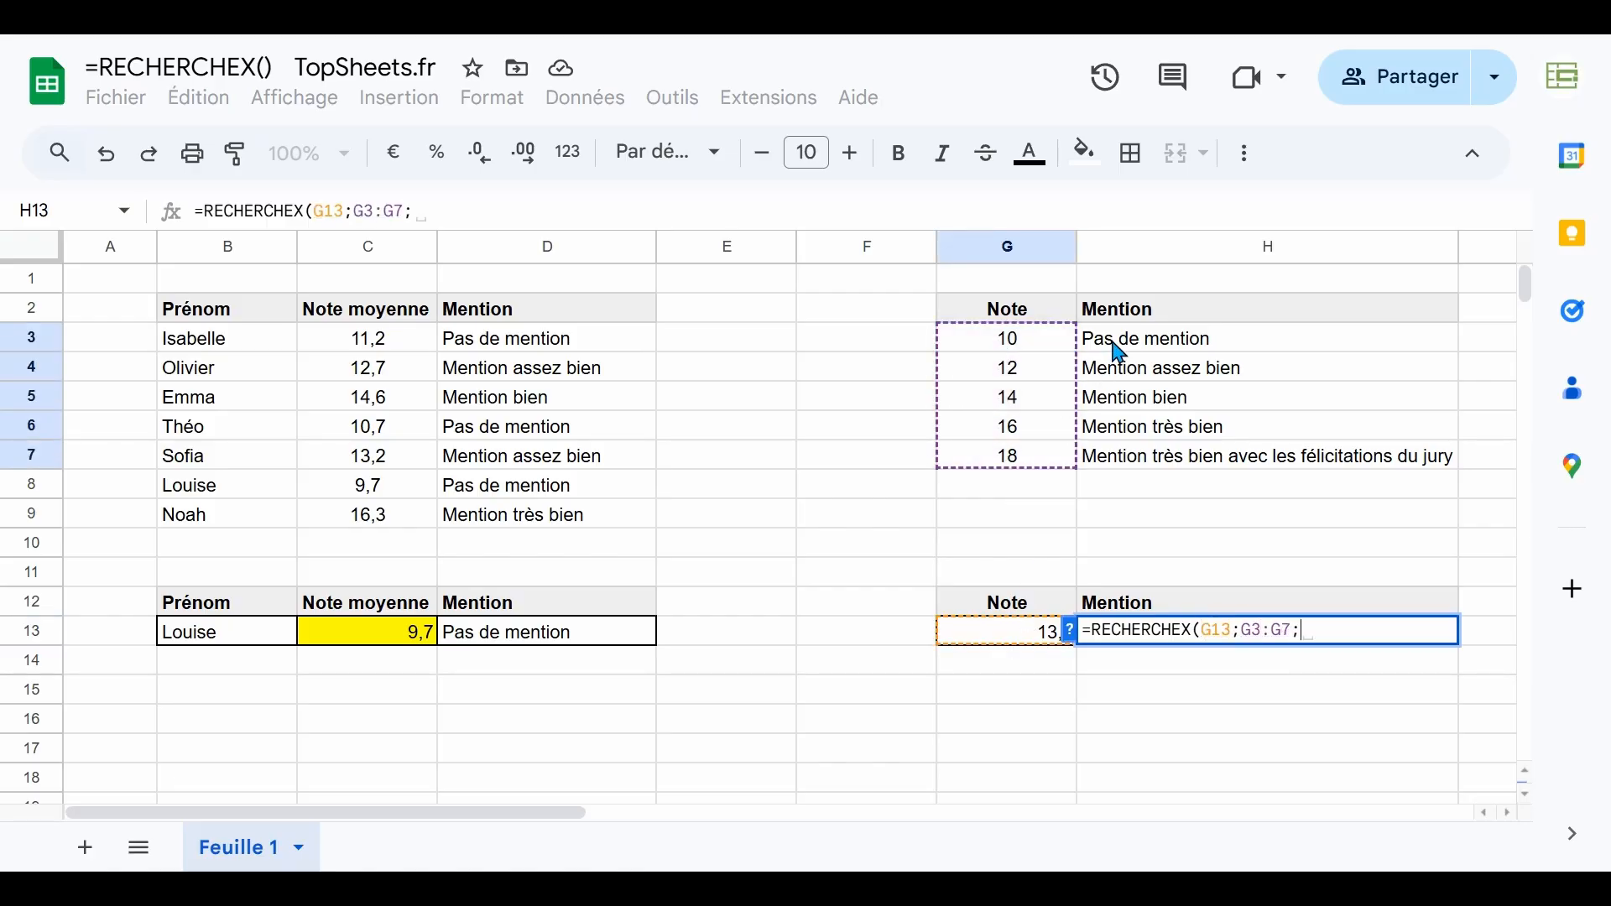
- Complete the H13 RECHERCHEX formula with H3:H7 as the result range, an empty missing value and match mode -1
drag(1119, 344, 1122, 457)
text(;)
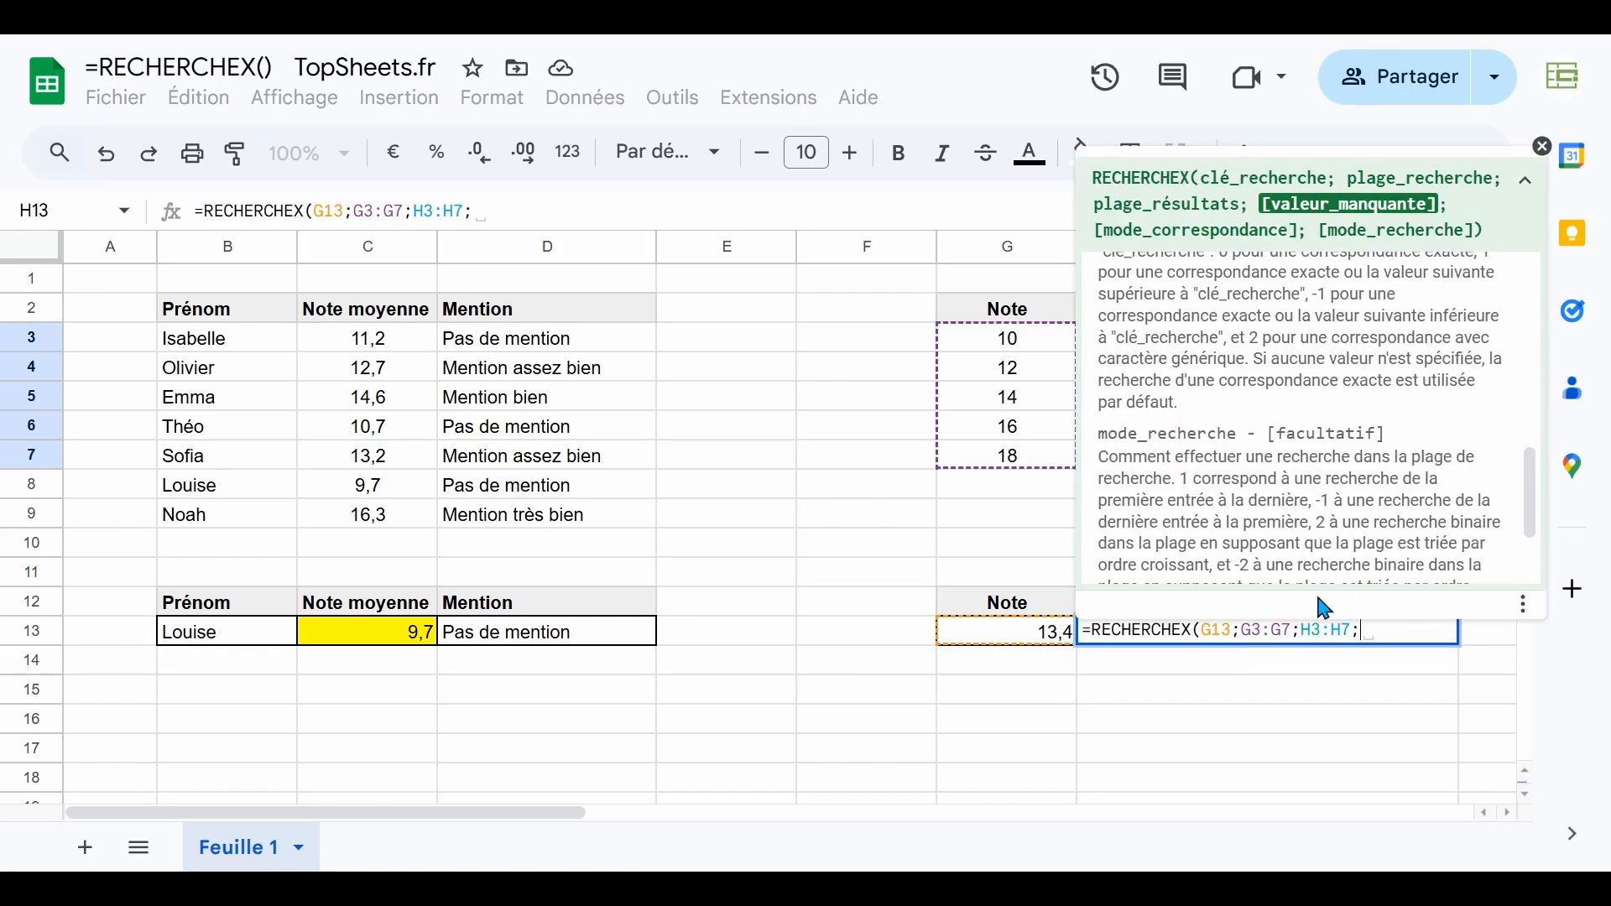
text(;)
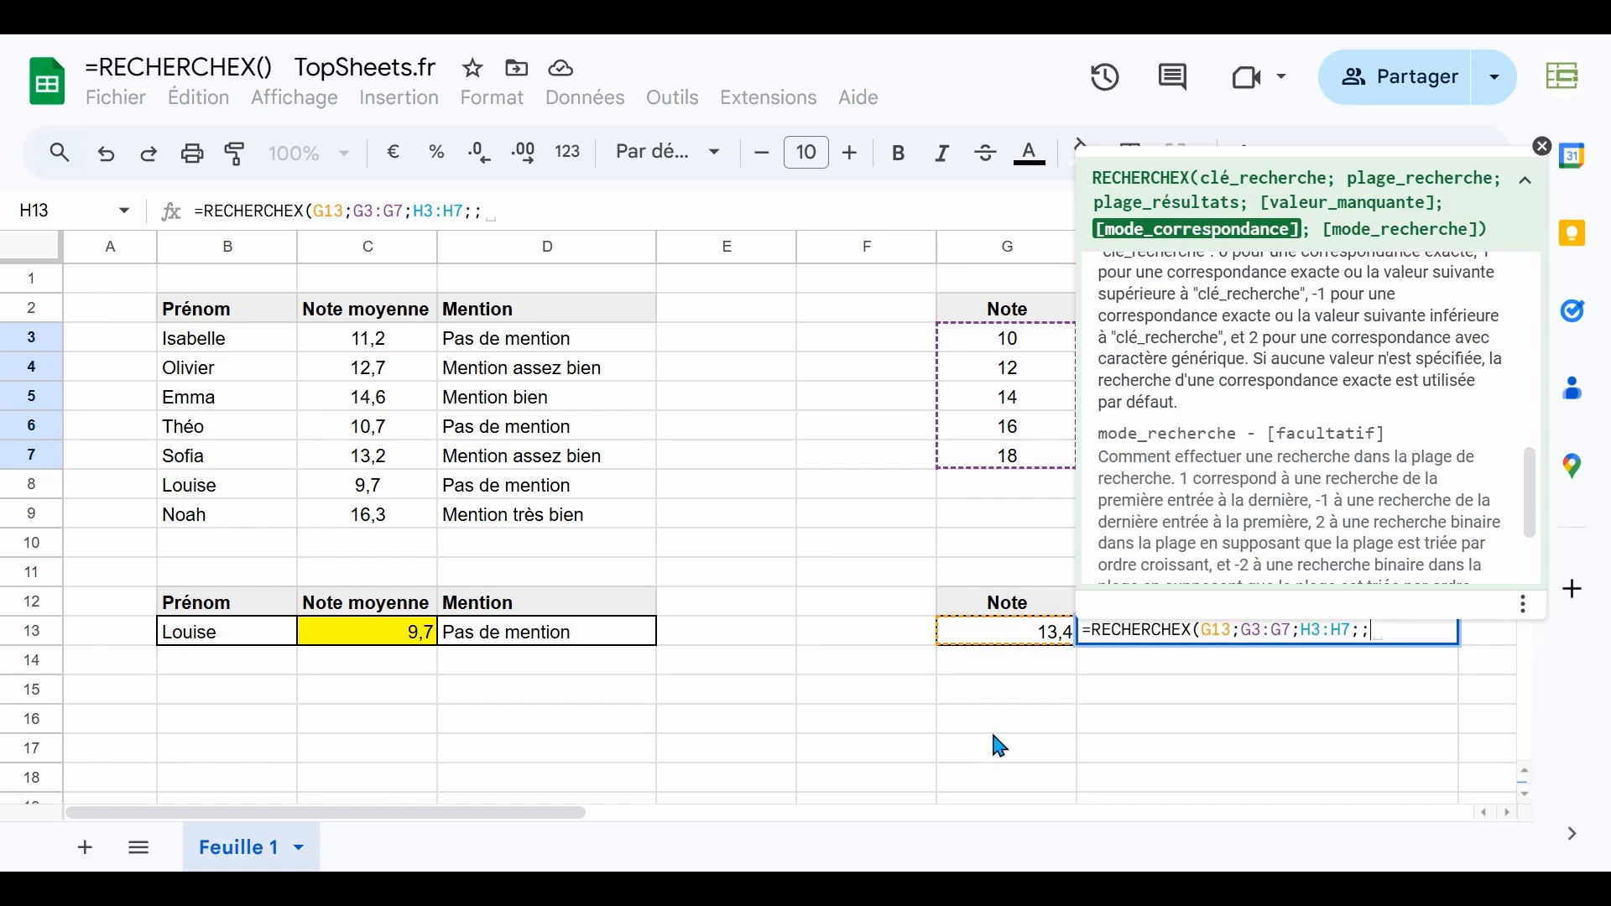
text(1))
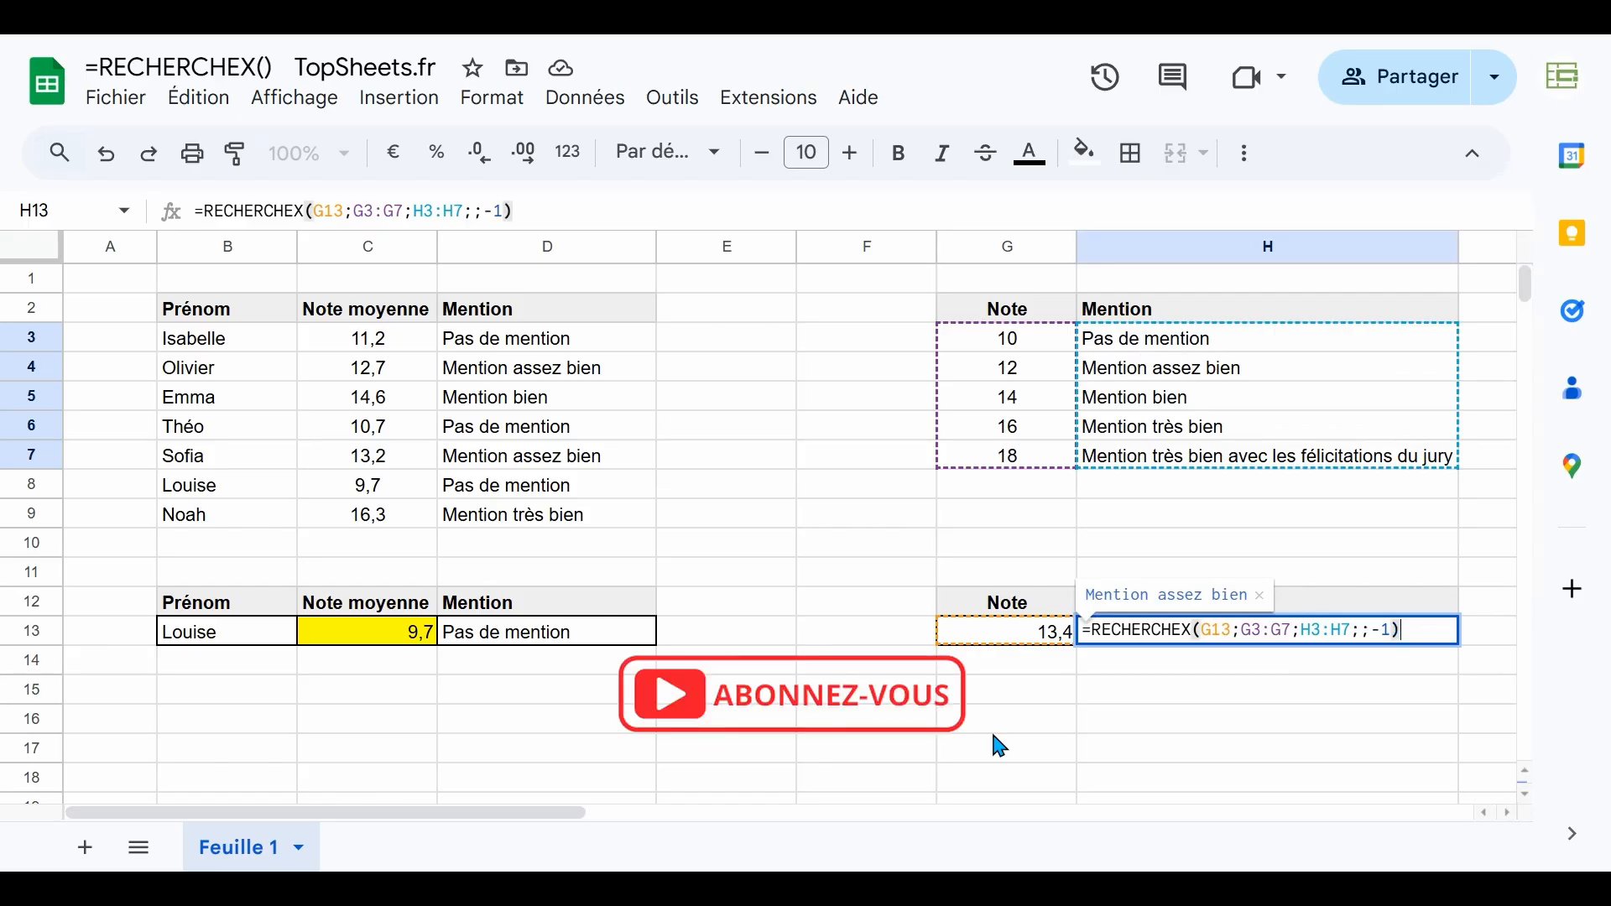
key(Return)
key(Up)
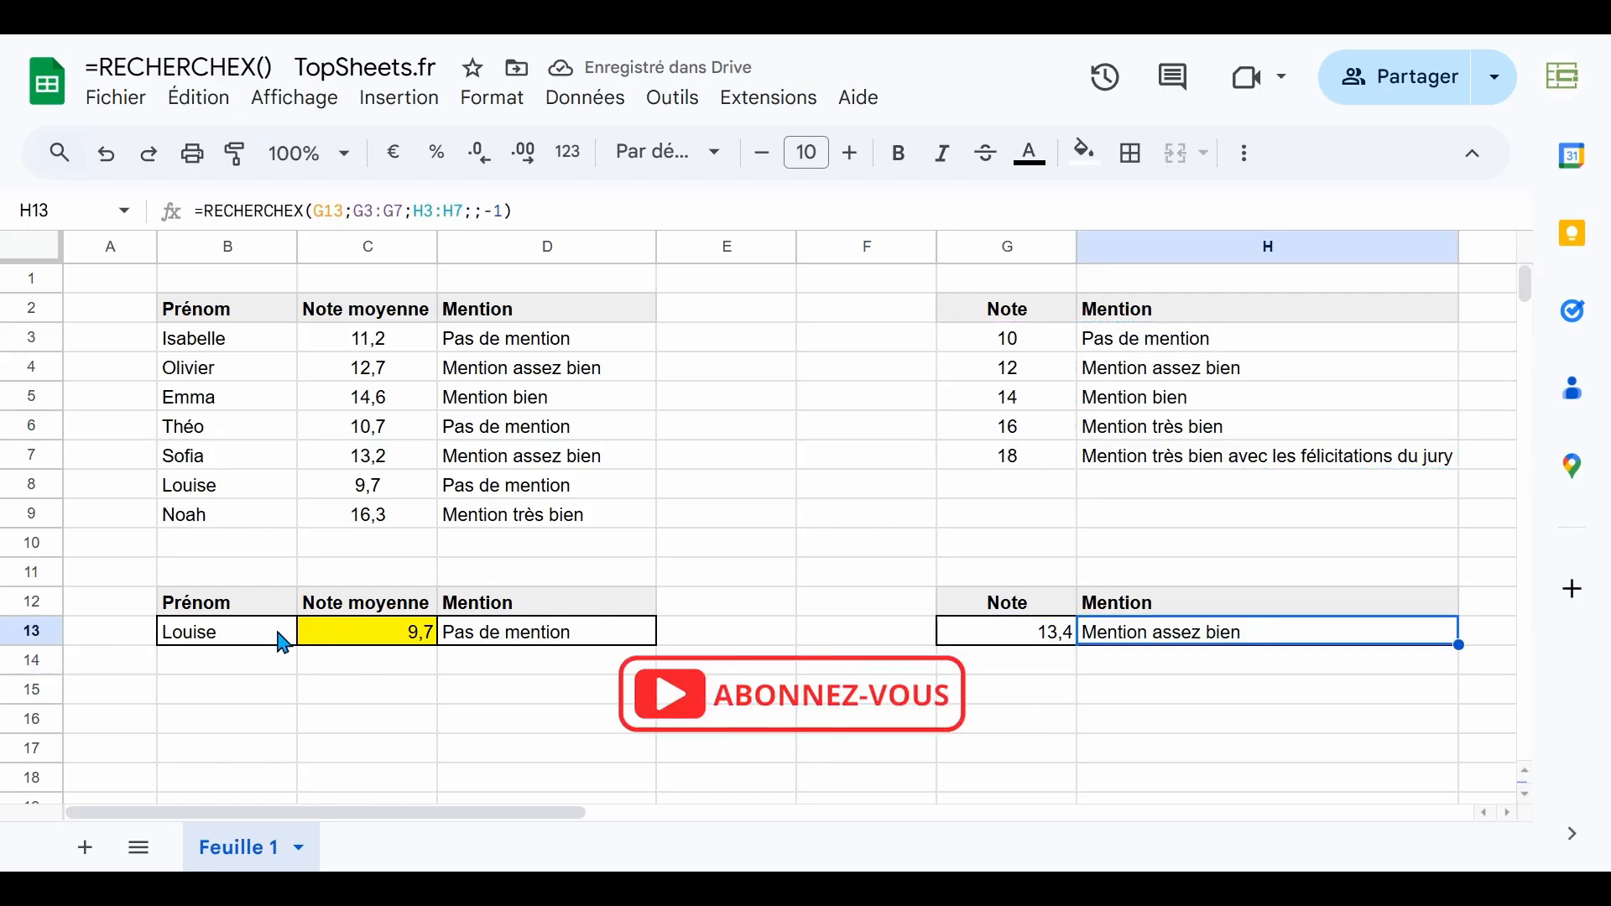
- Compare the grade in G13 and its mention in H13 with the grade thresholds in G3:G5
drag(282, 642, 458, 645)
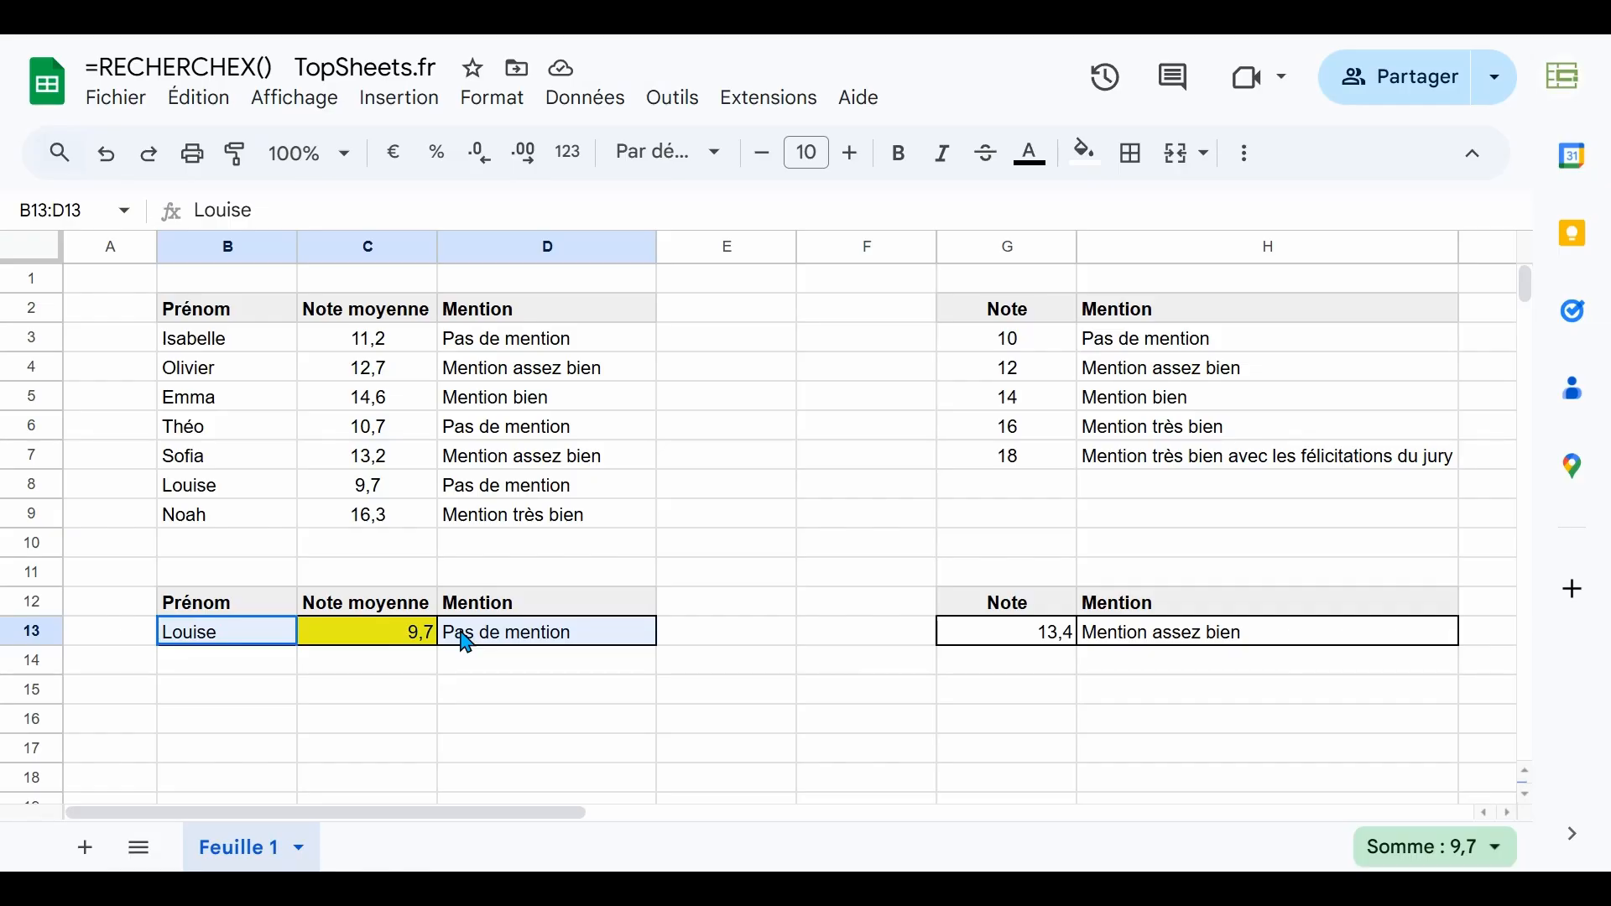
click(1241, 646)
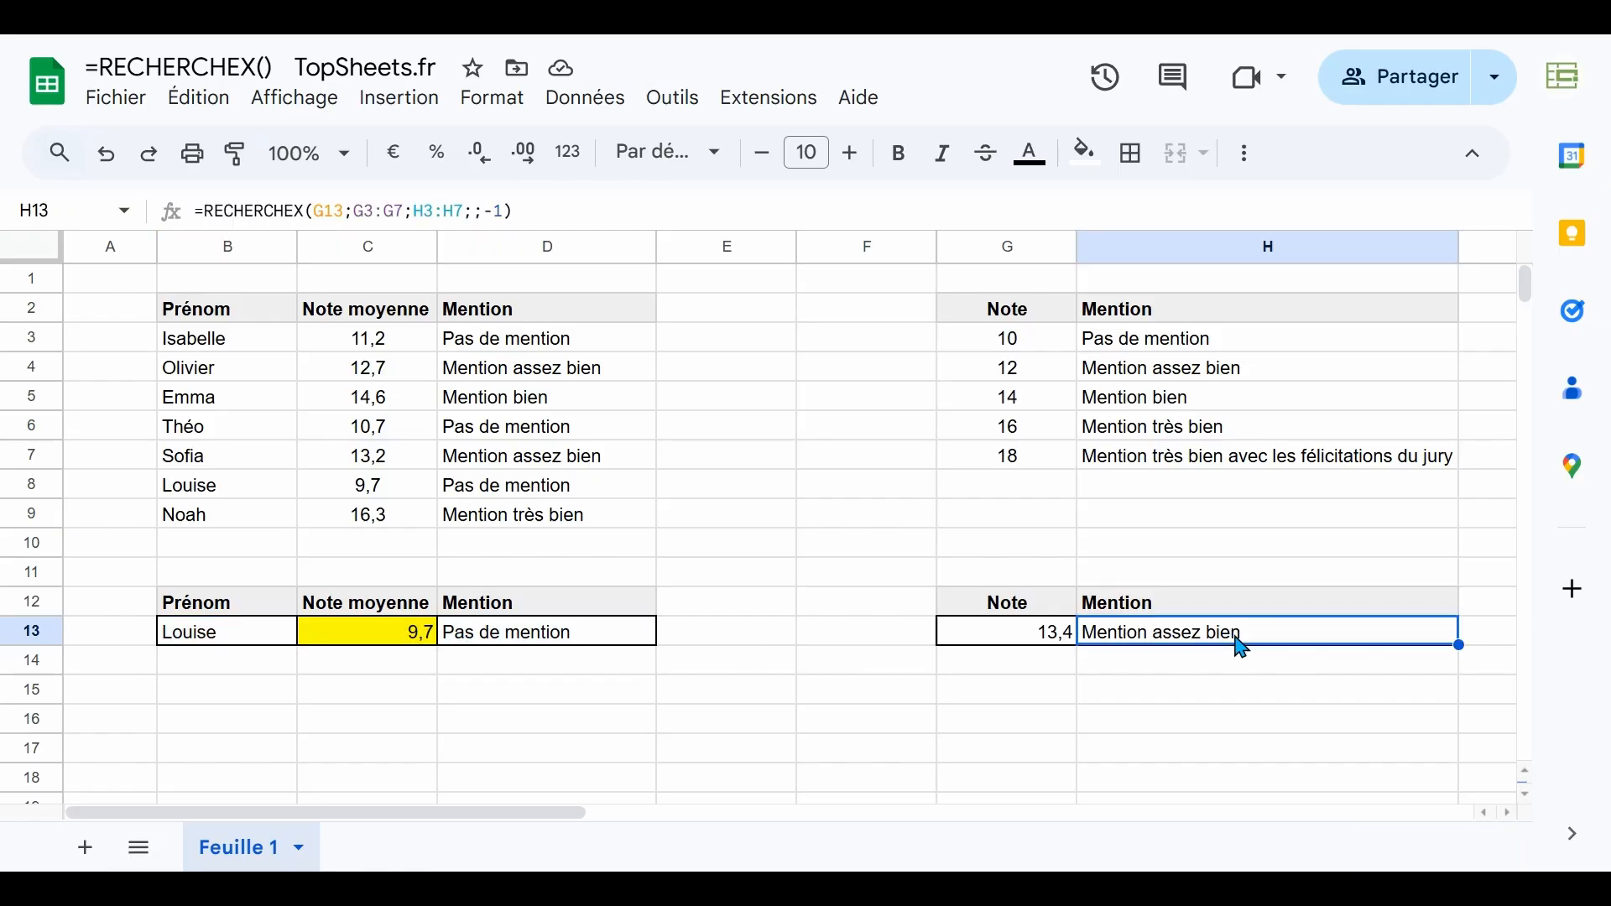
click(1024, 349)
click(1036, 380)
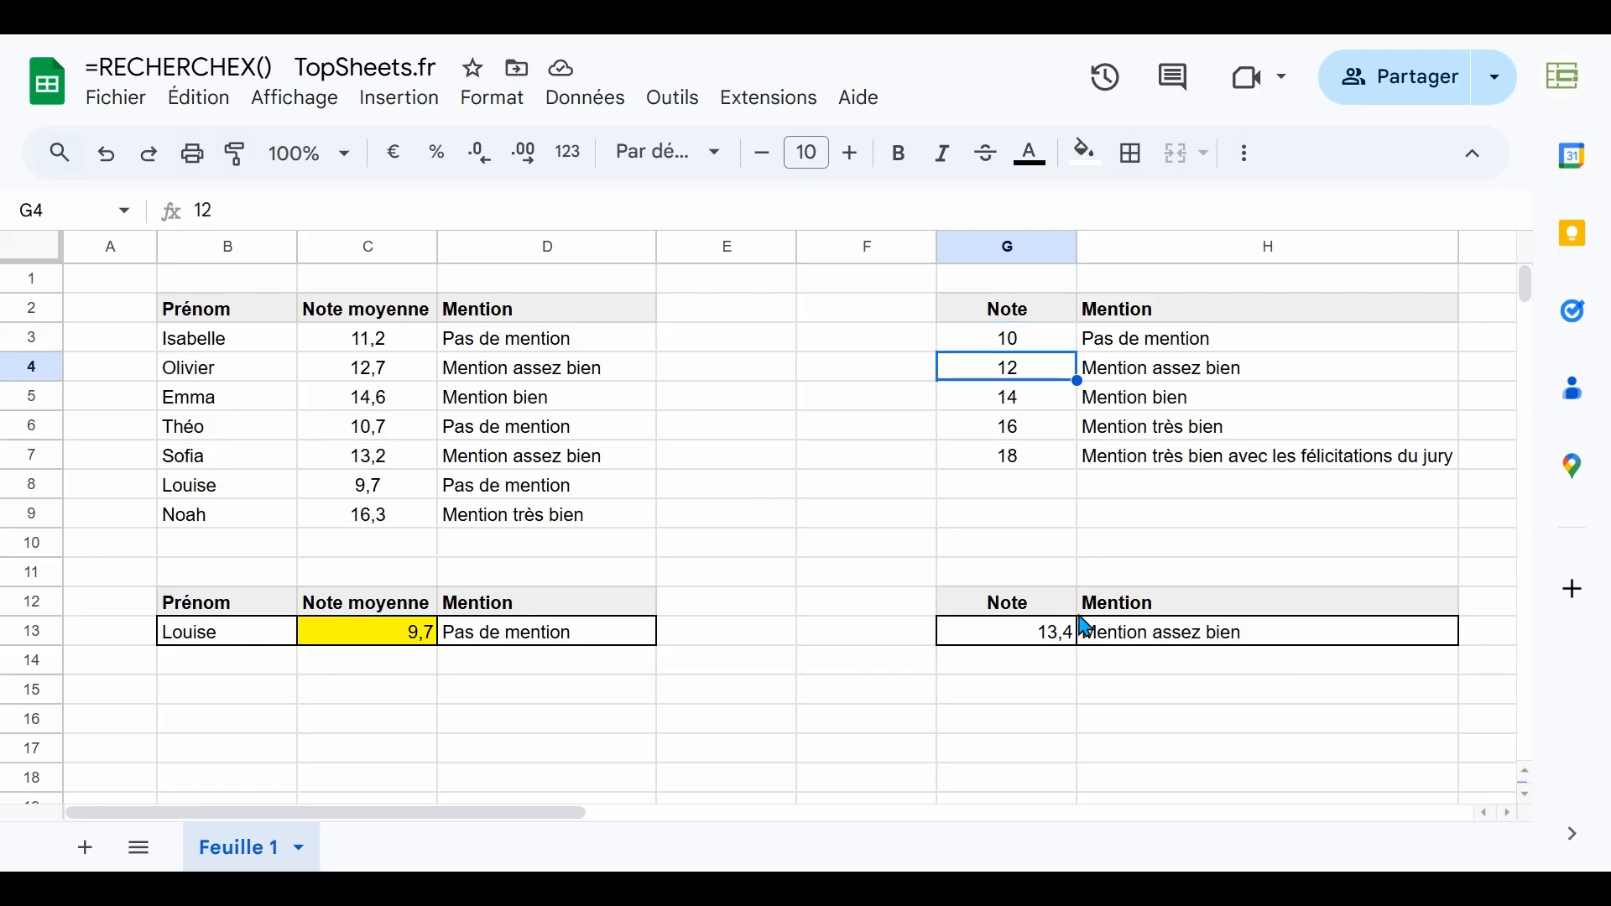
click(1036, 346)
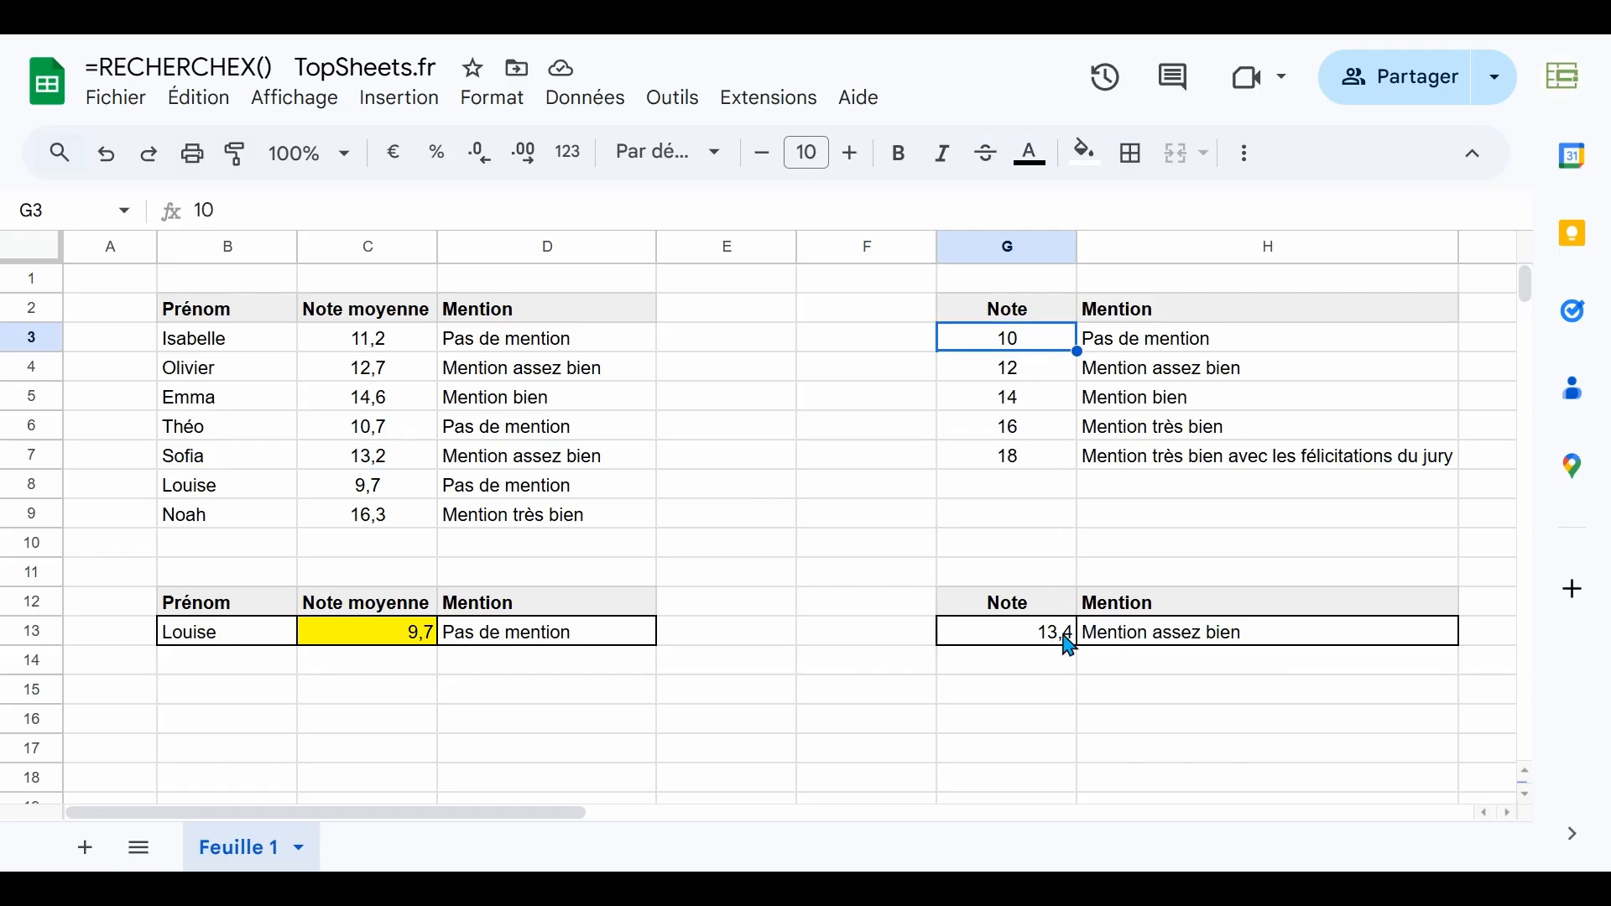
click(1038, 381)
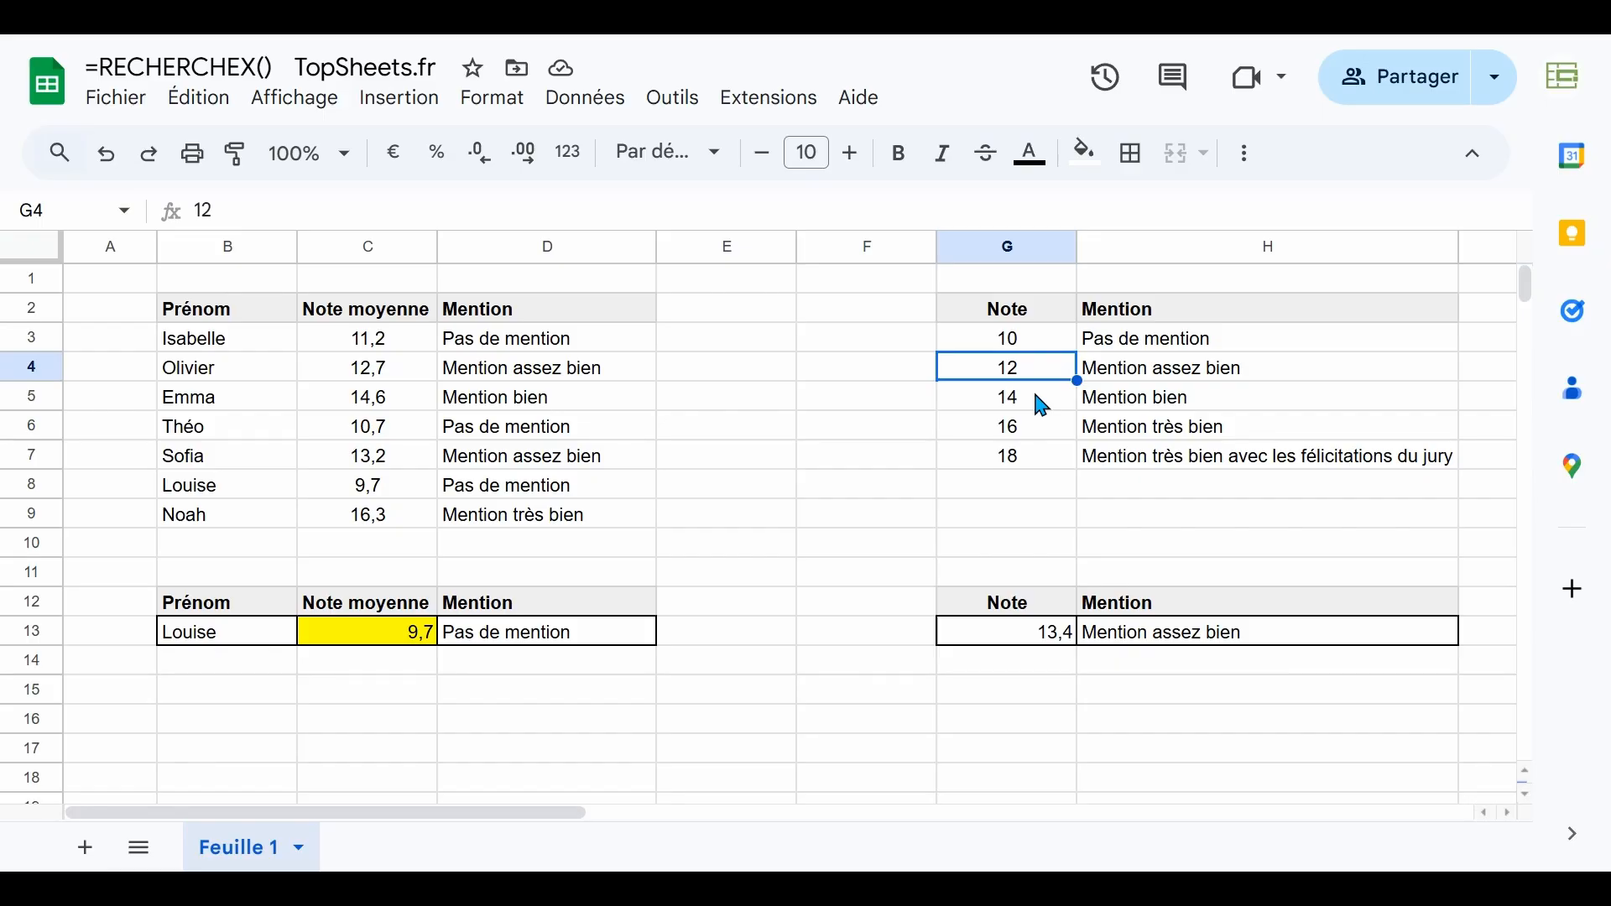
click(1036, 396)
click(1034, 380)
click(1034, 399)
click(1025, 371)
click(1041, 407)
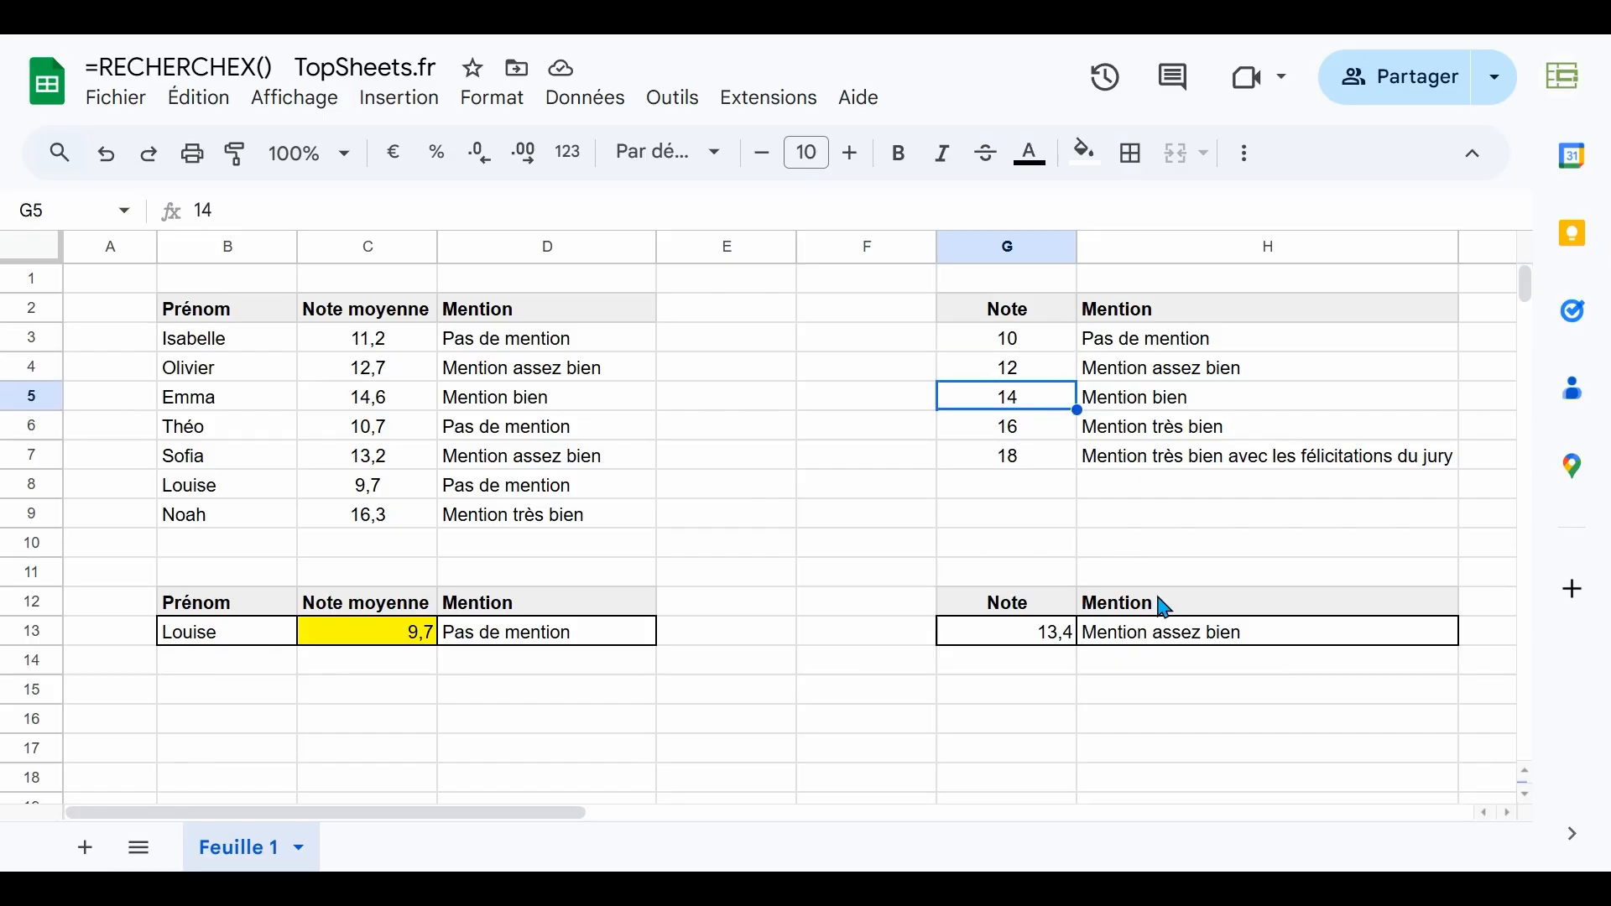
- Review the match mode in the H13 formula against thresholds G4 and G5 and the mention in H4
click(1165, 633)
double_click(1320, 635)
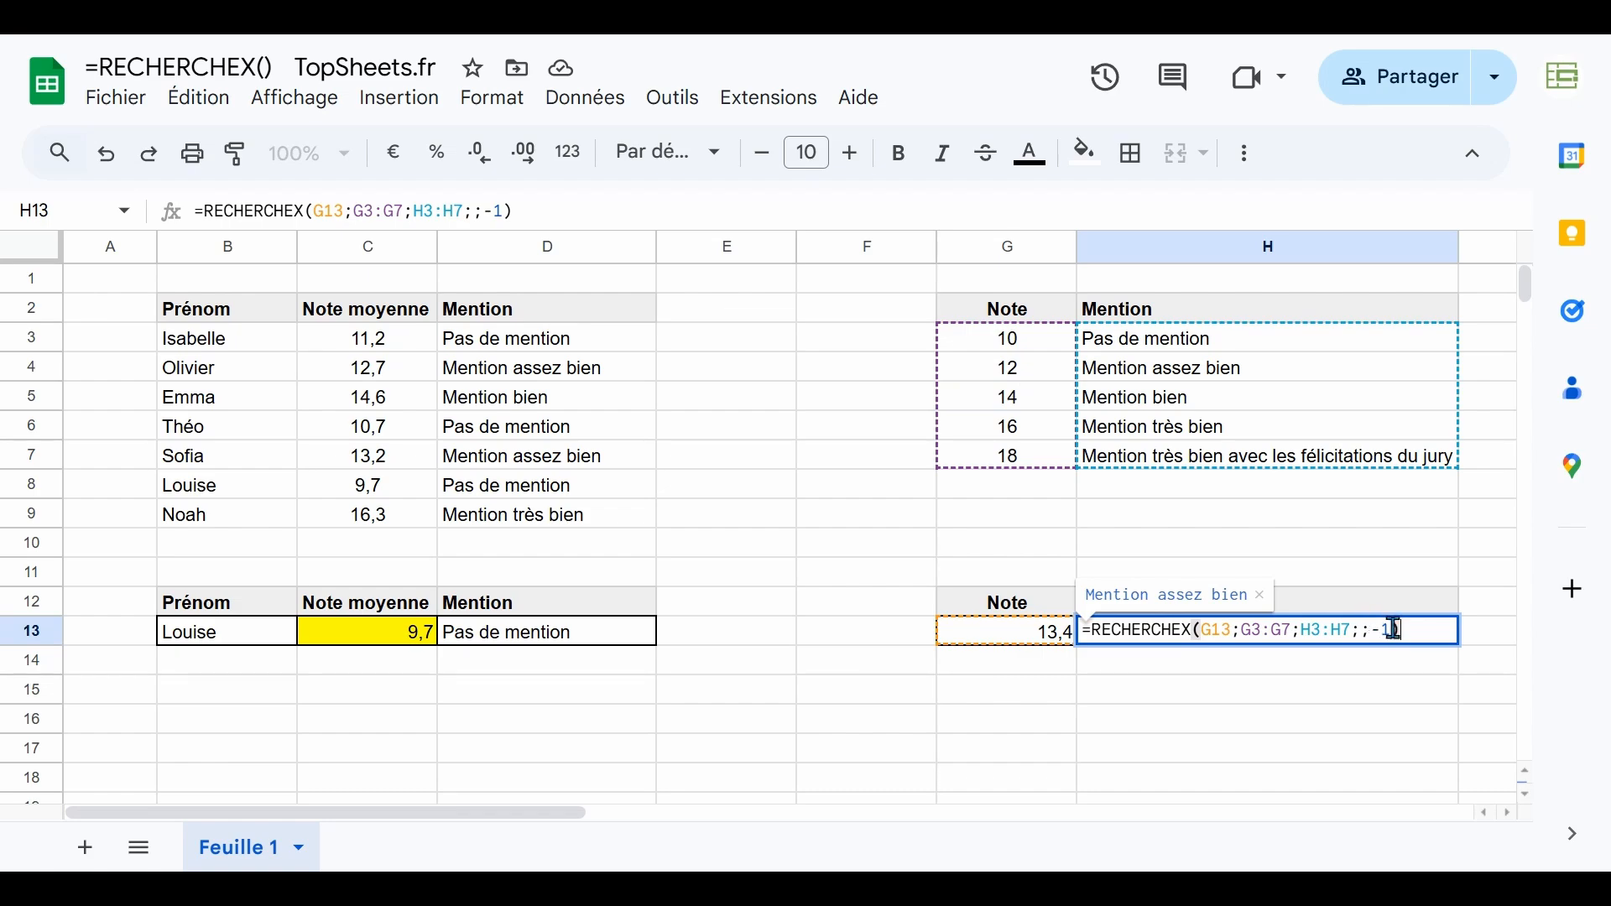
key(Escape)
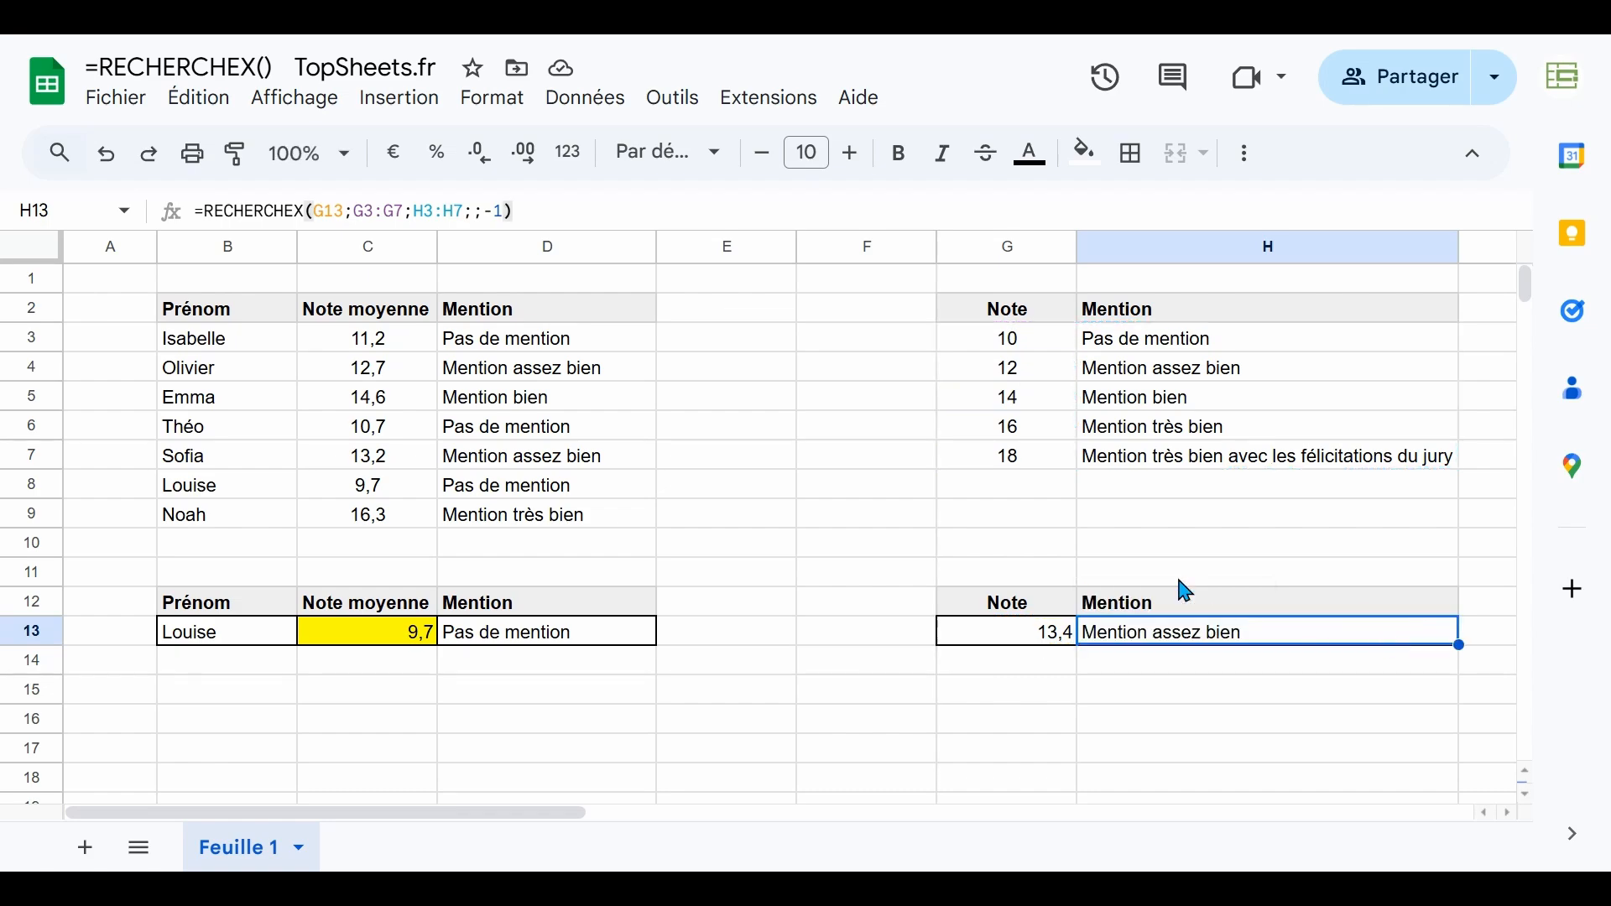
click(1056, 414)
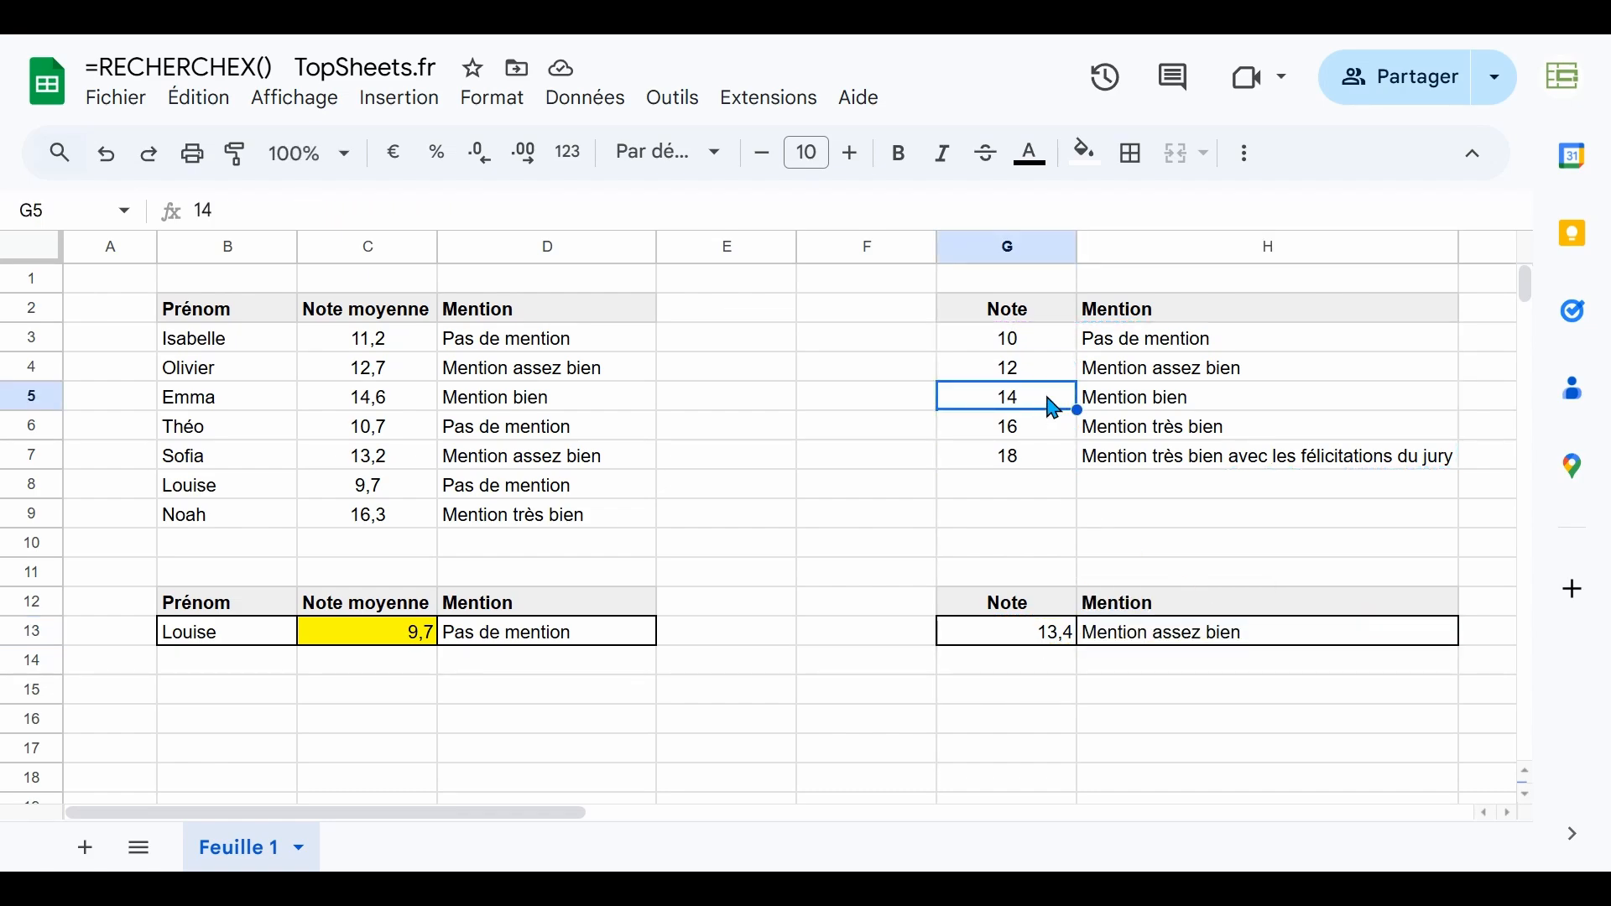
click(1057, 386)
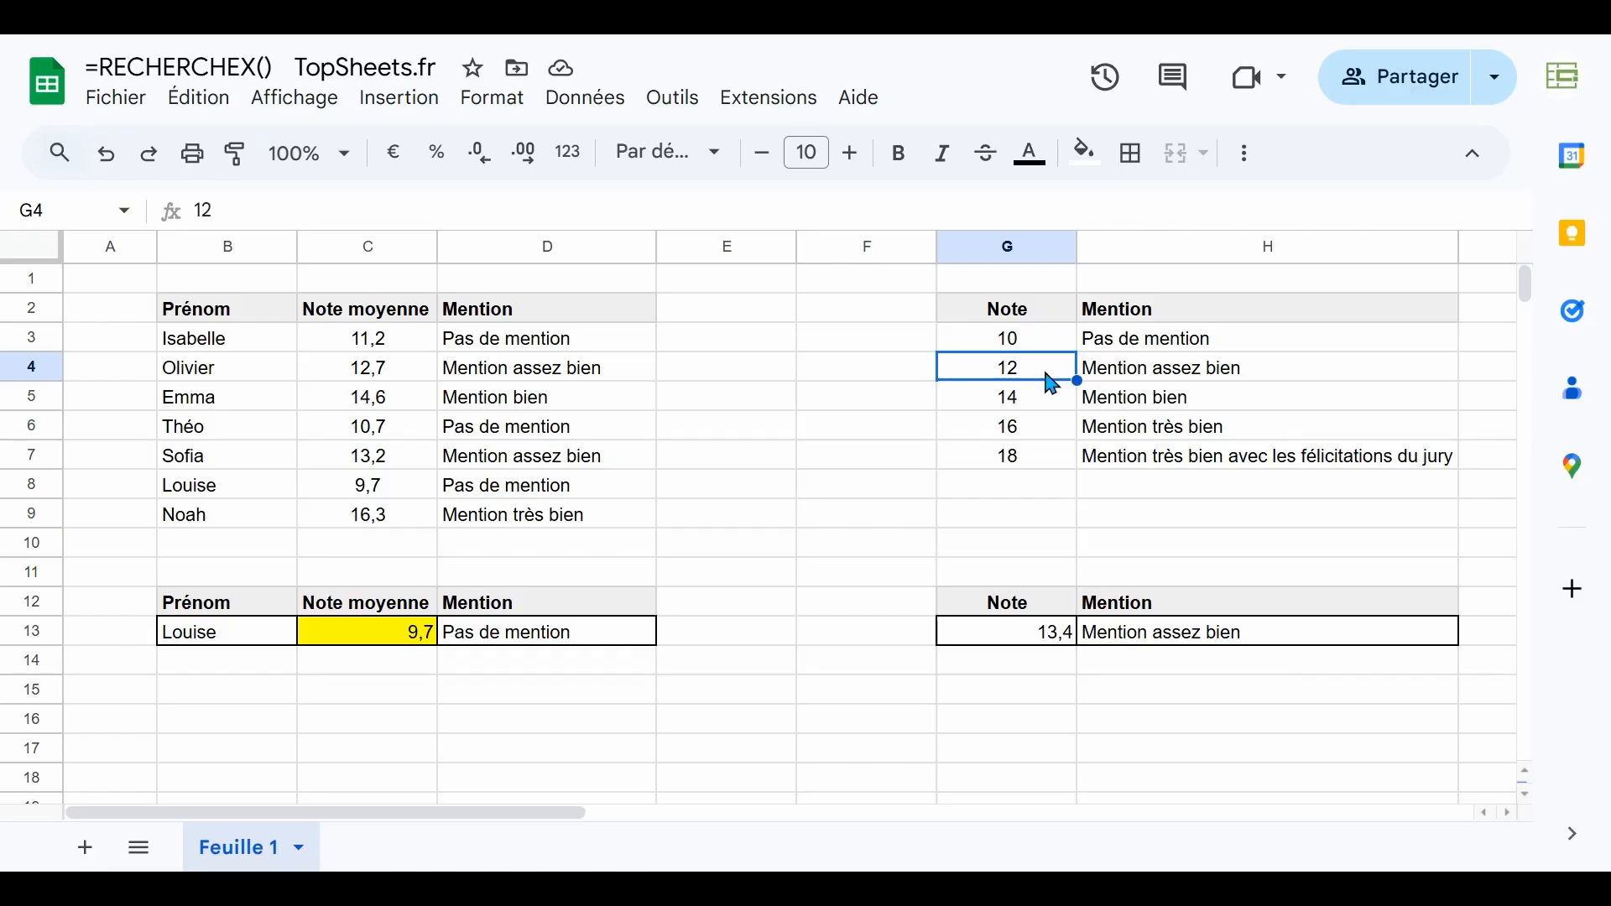
click(1152, 380)
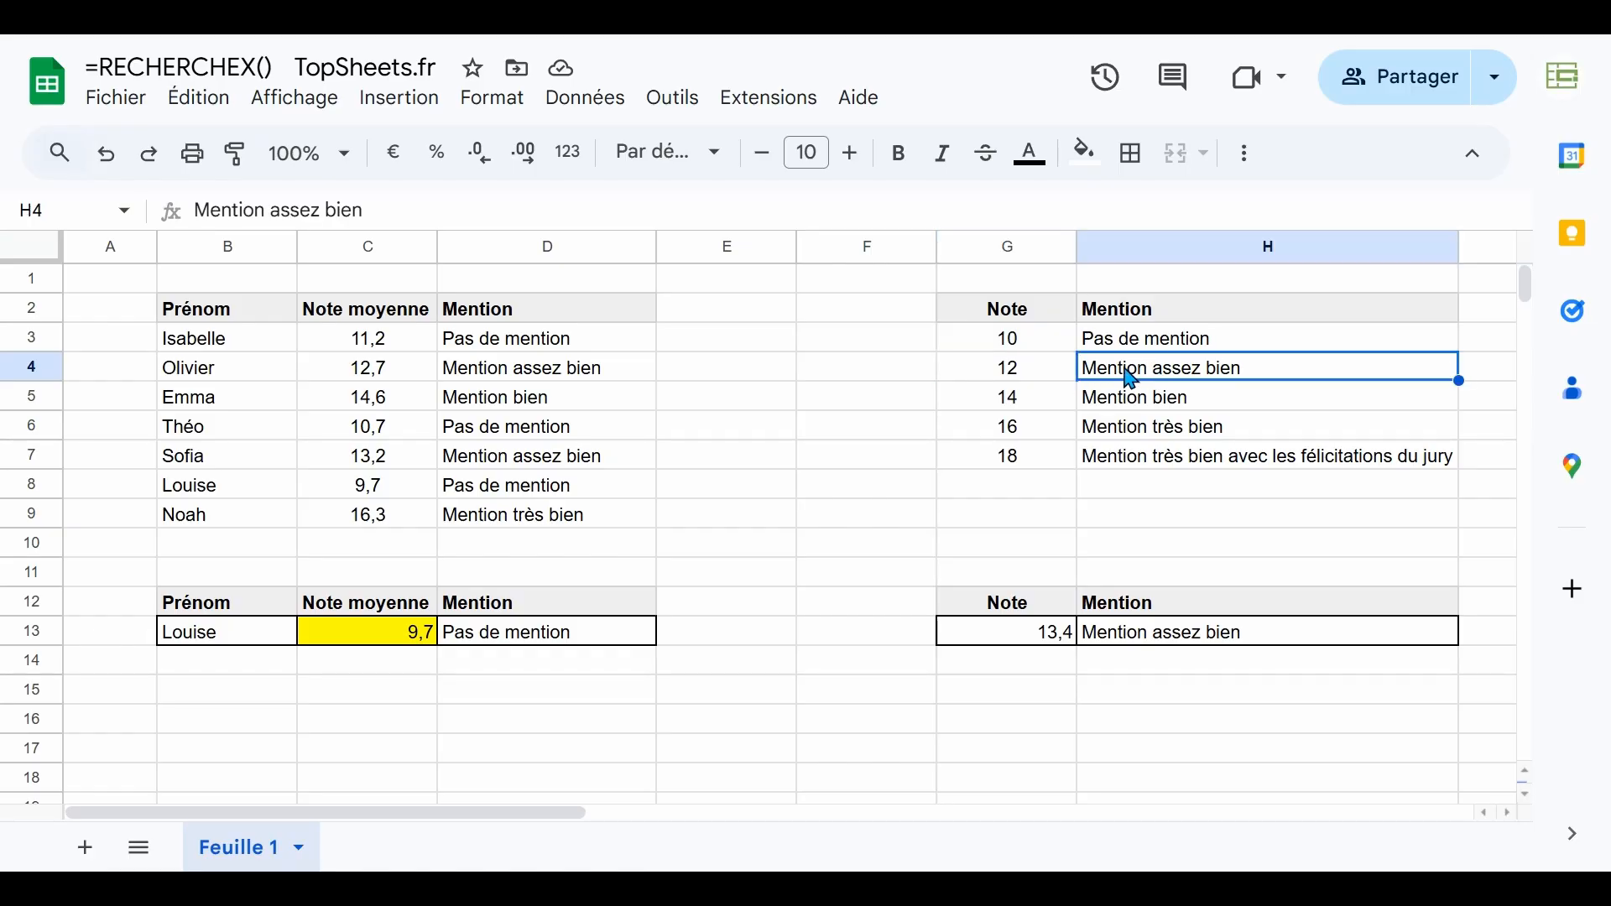
click(1059, 641)
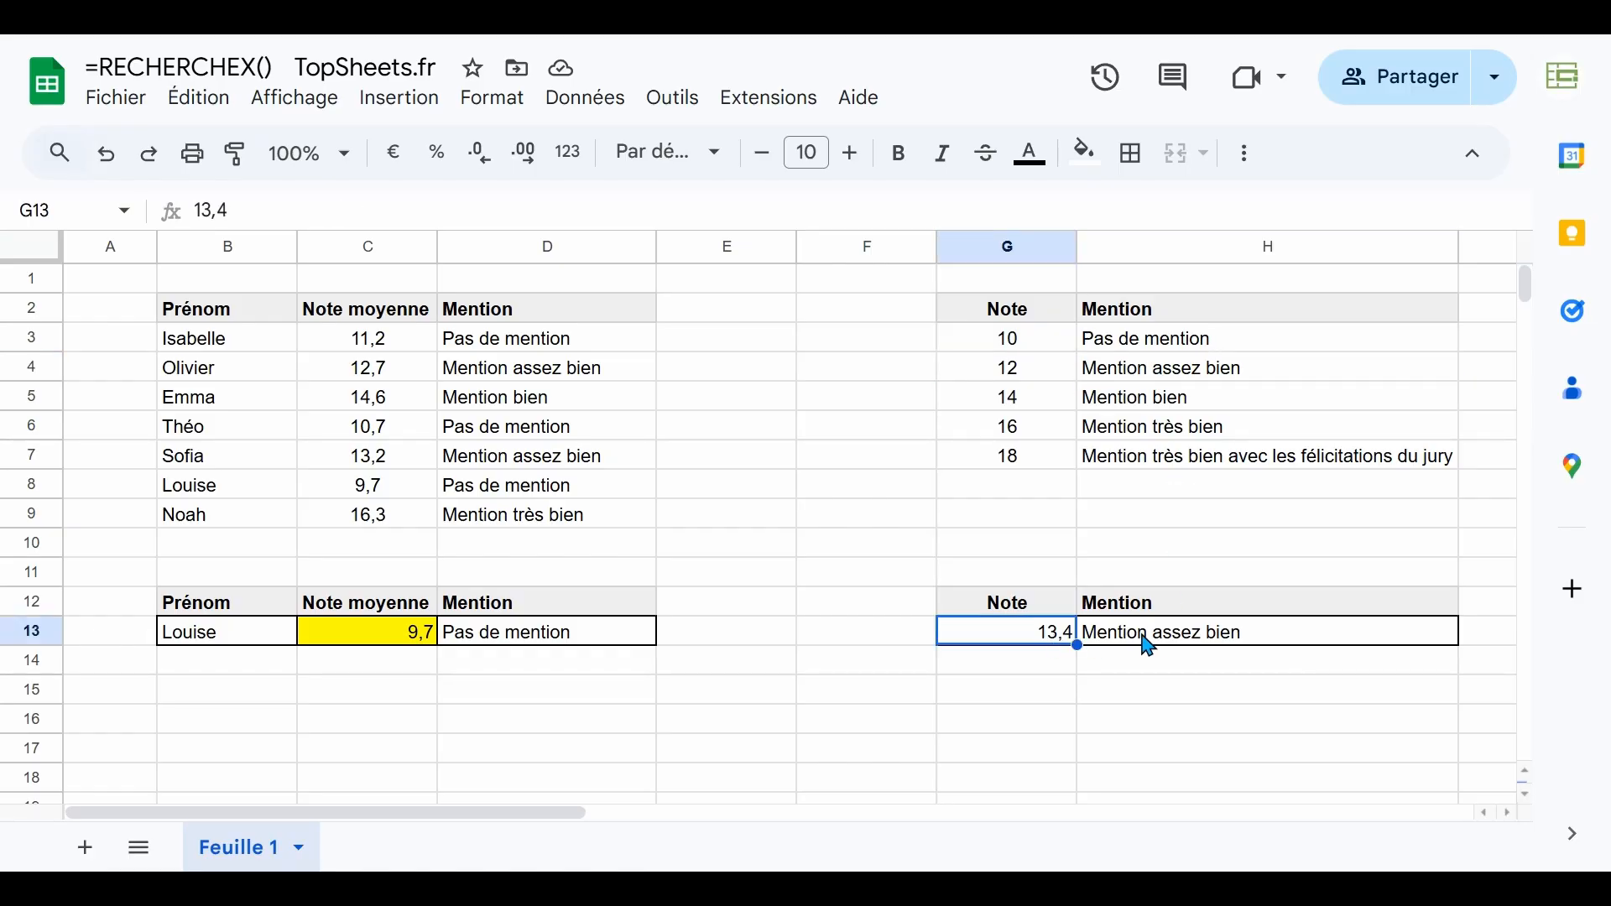
click(1175, 649)
- Change the grade in G13 to 16,4
click(1057, 646)
double_click(1053, 633)
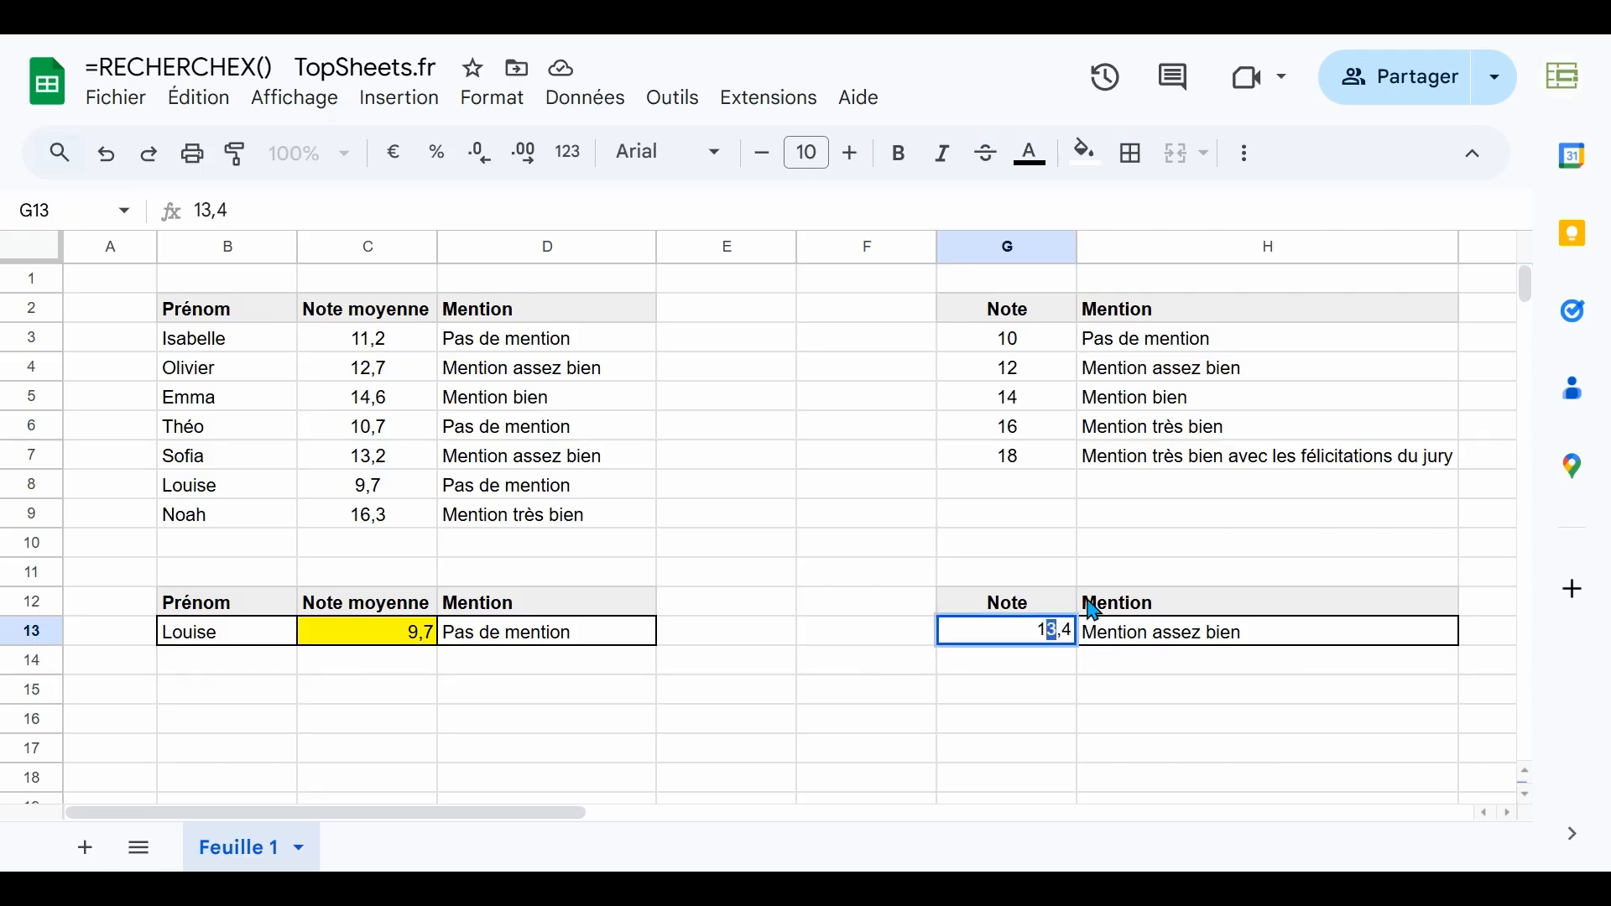
text(6)
key(Return)
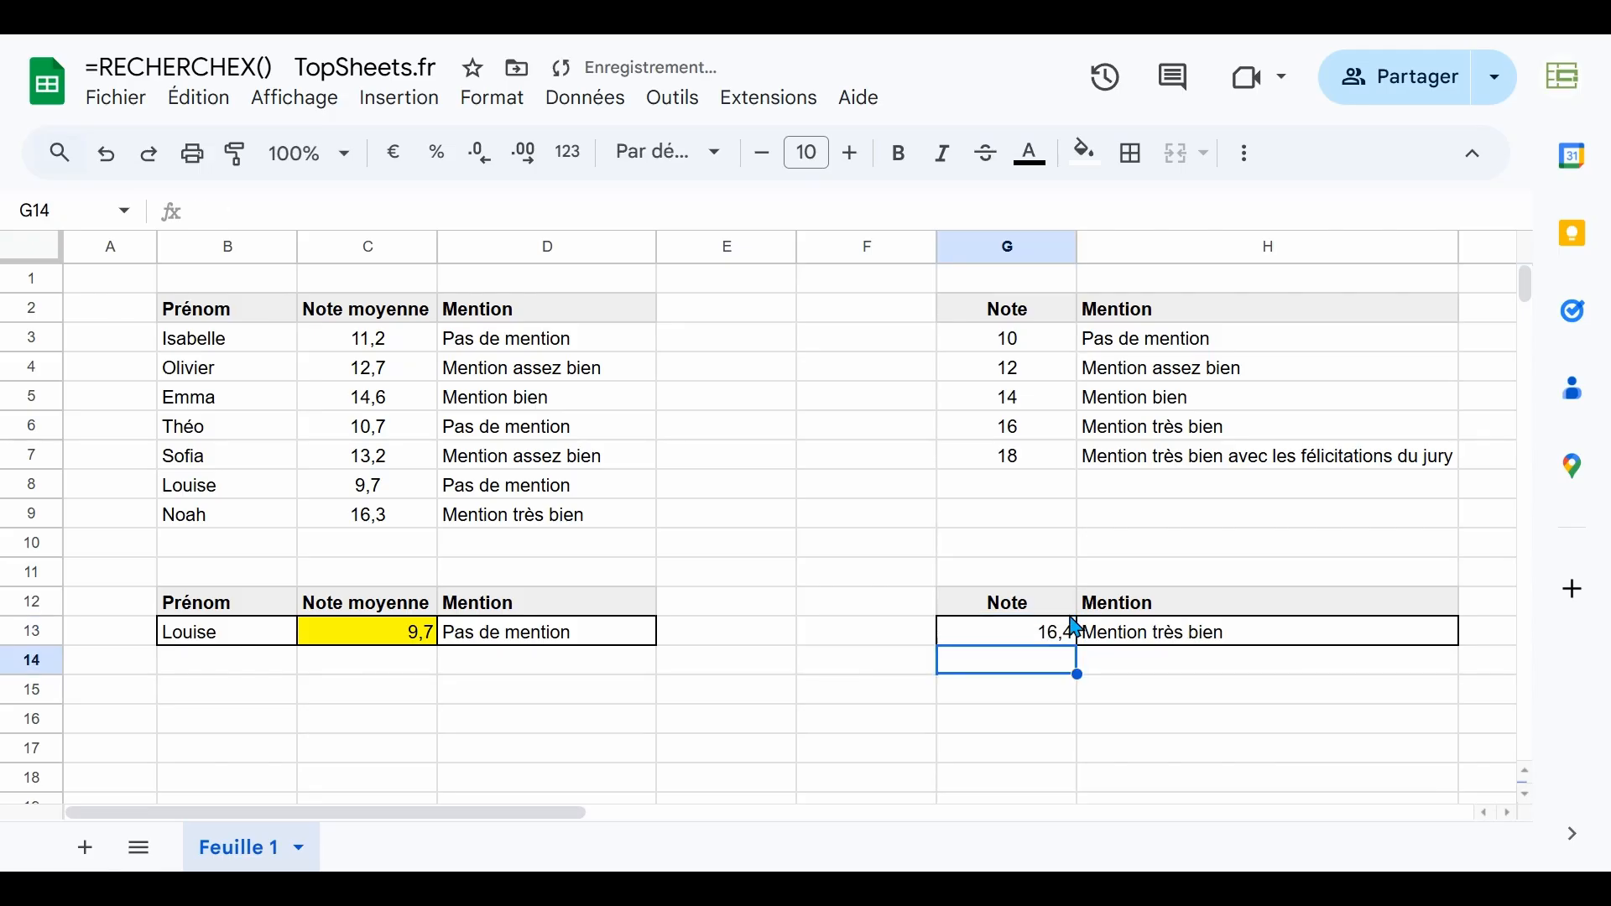
- Compare the grade in G13 and the mention in H13 with the thresholds in G6 and G7
click(1059, 639)
click(1082, 635)
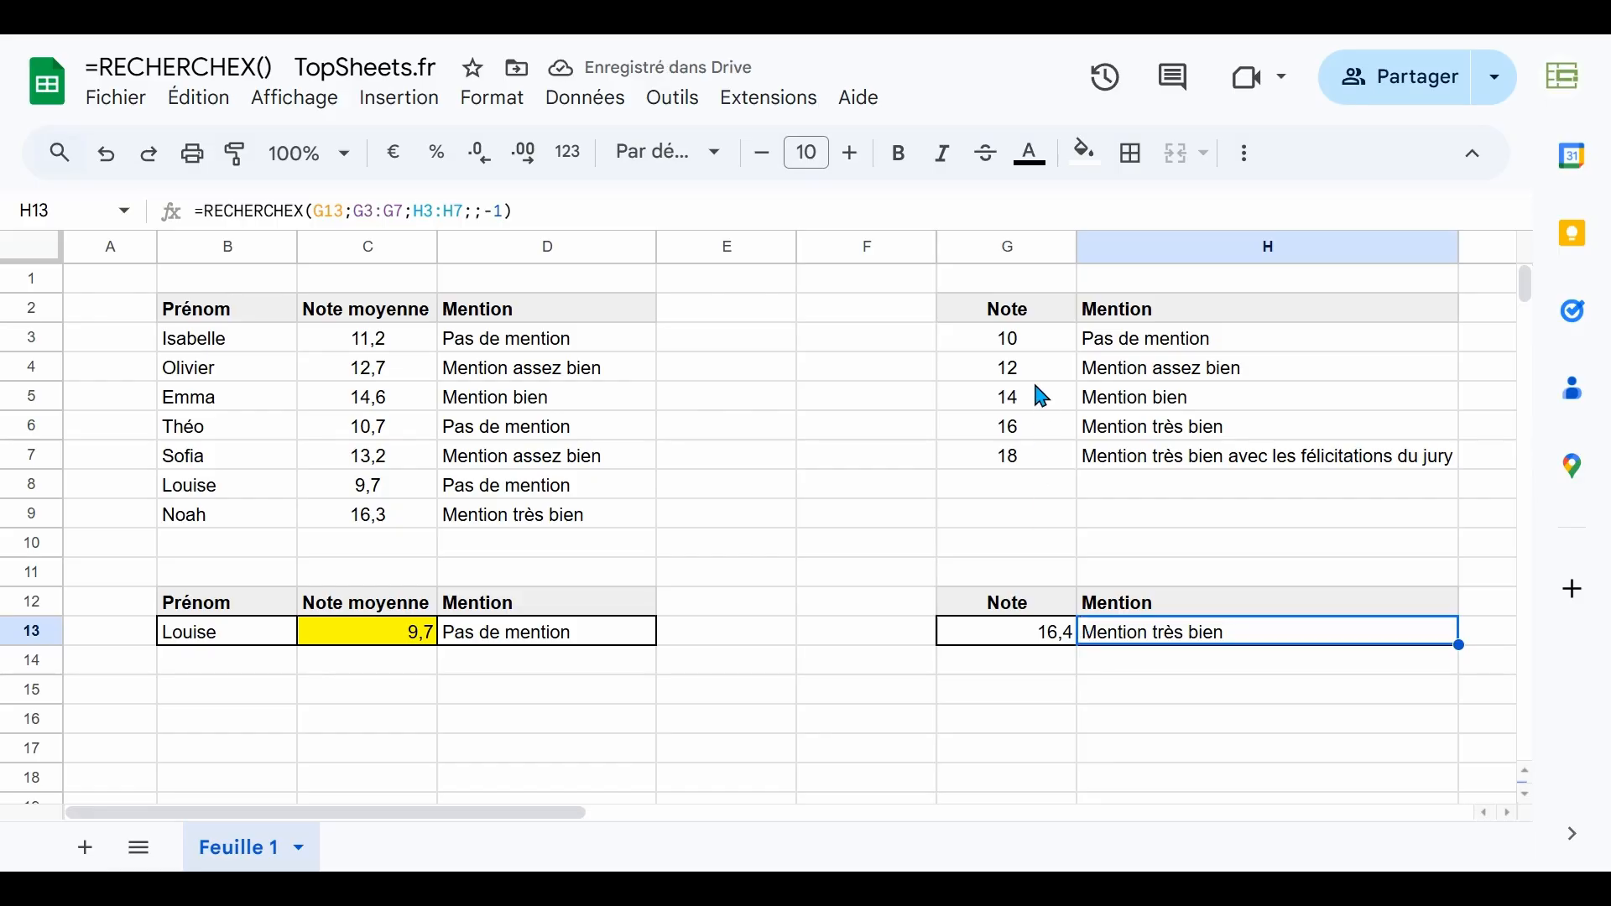
click(1040, 435)
click(1037, 457)
click(1032, 436)
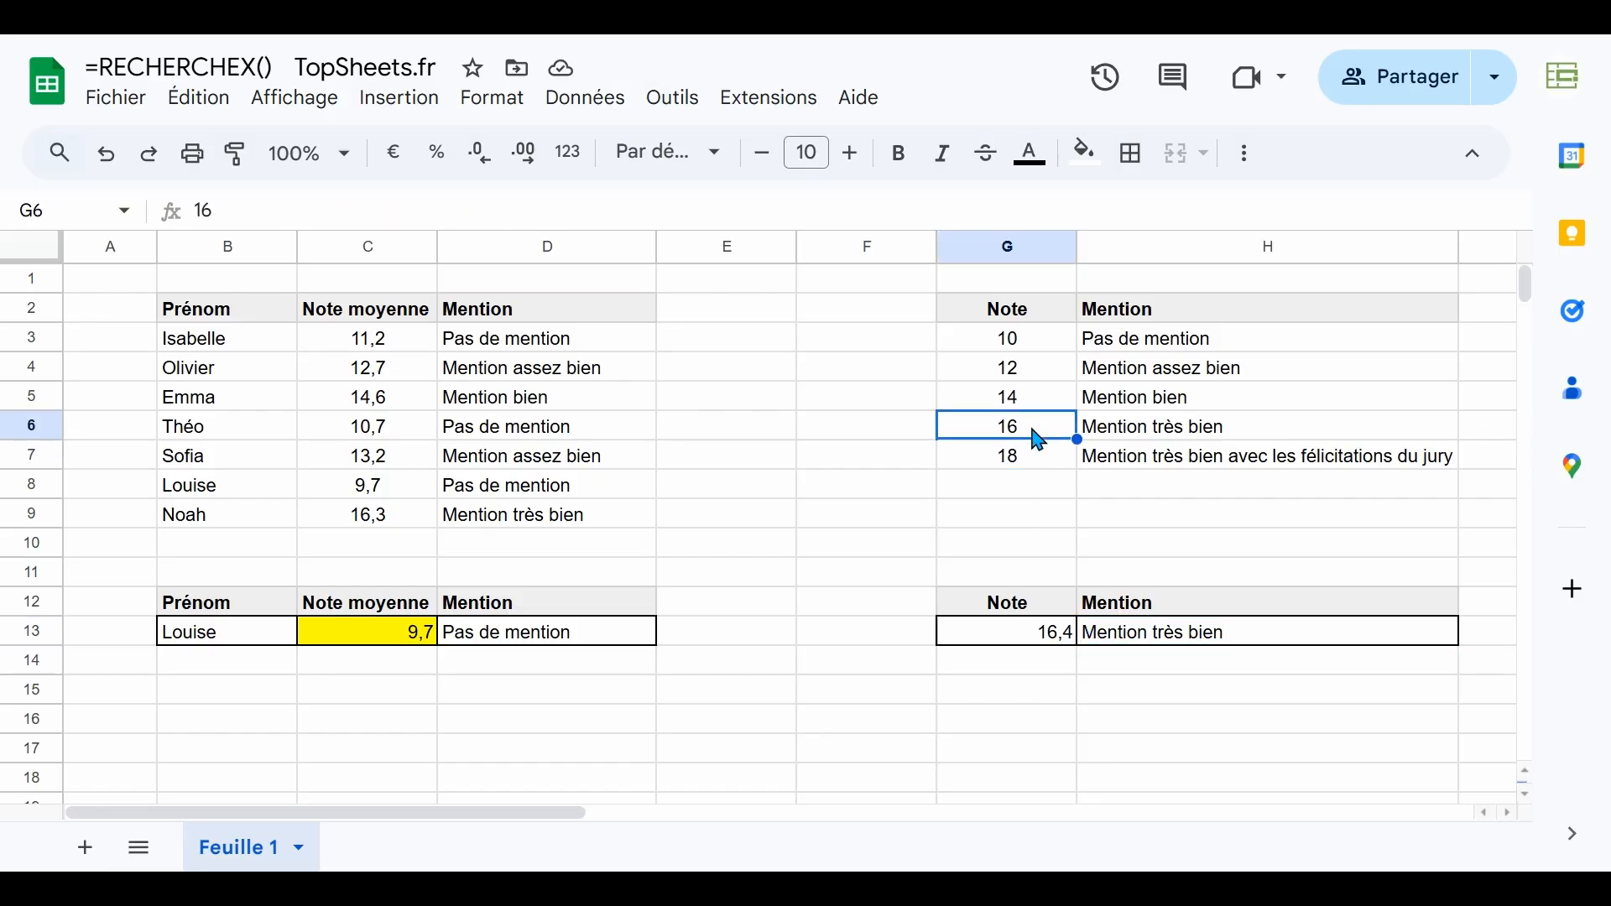
click(1034, 458)
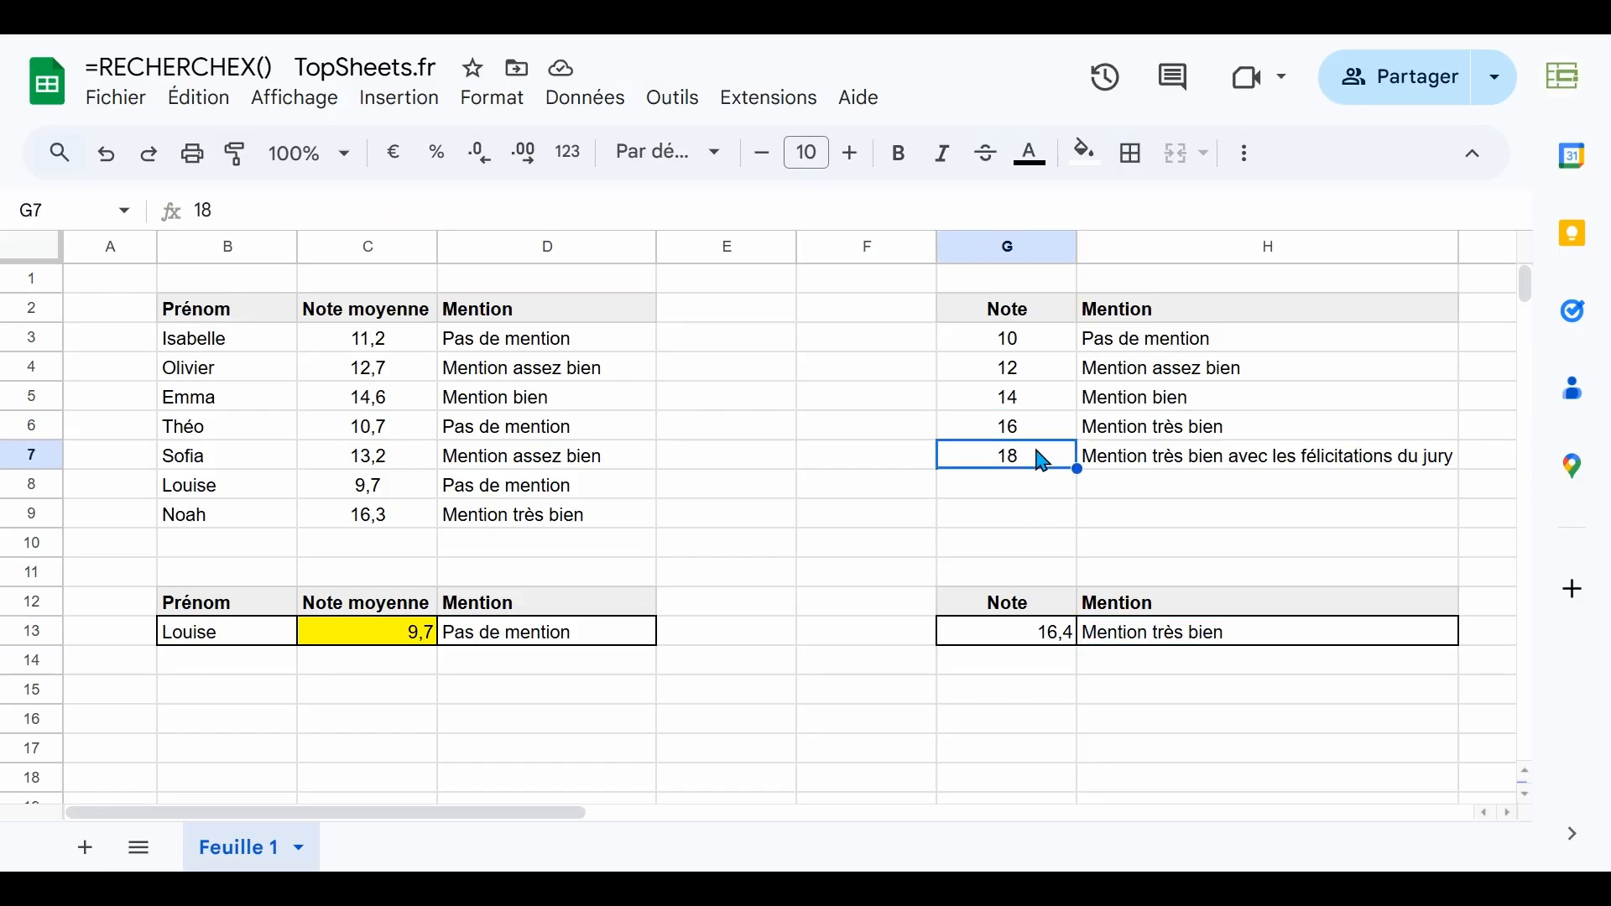
click(1044, 432)
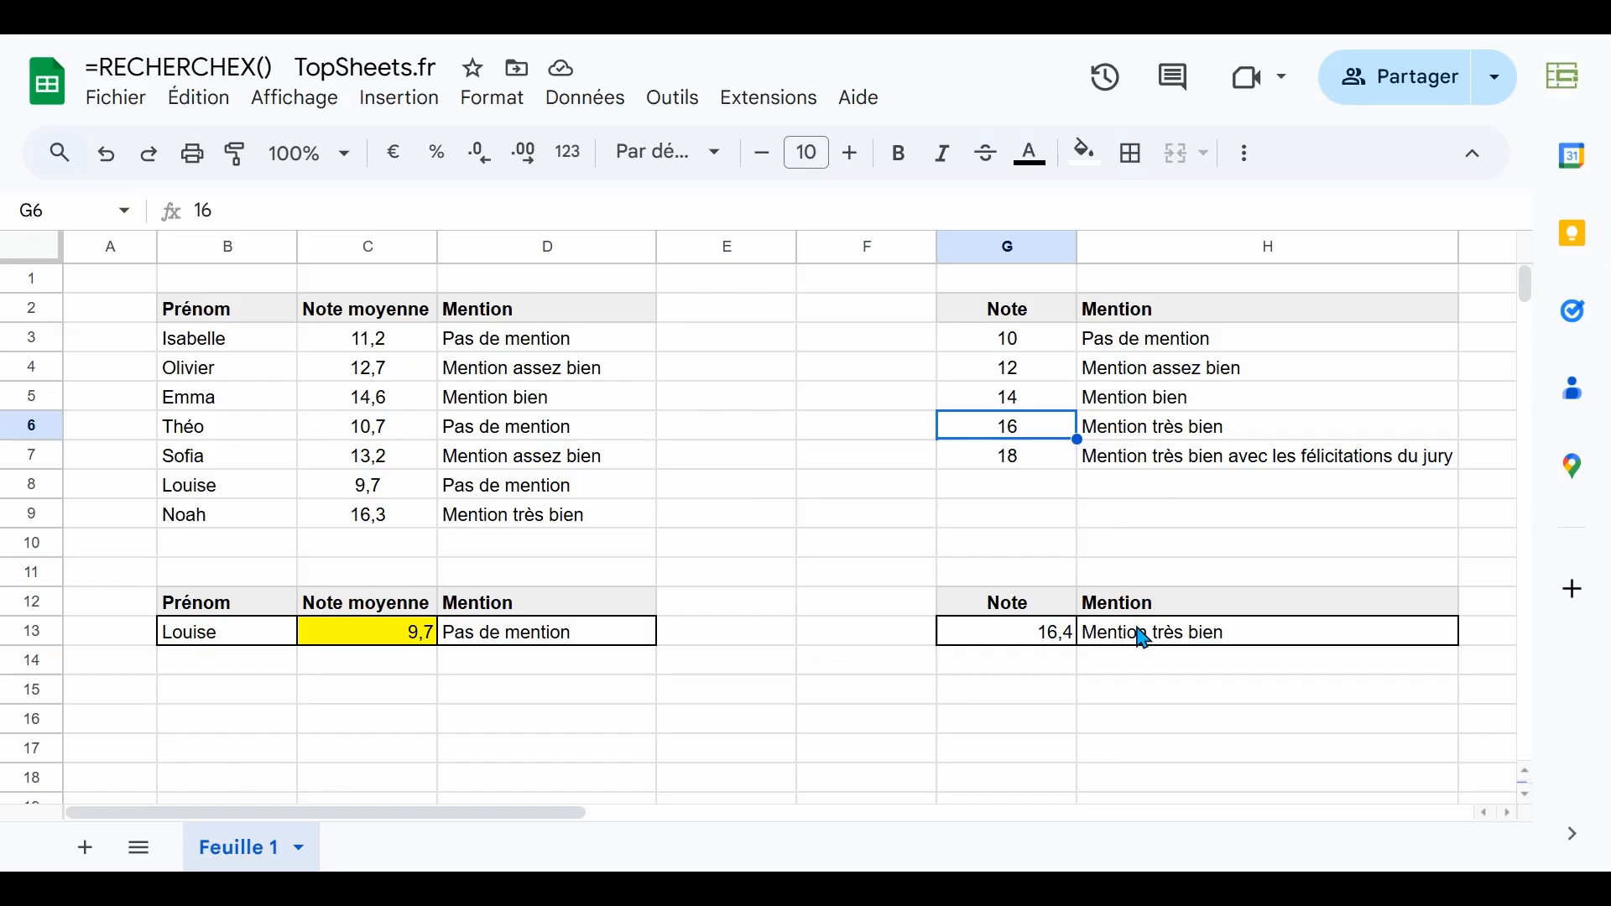
drag(1038, 346, 1172, 489)
click(1056, 465)
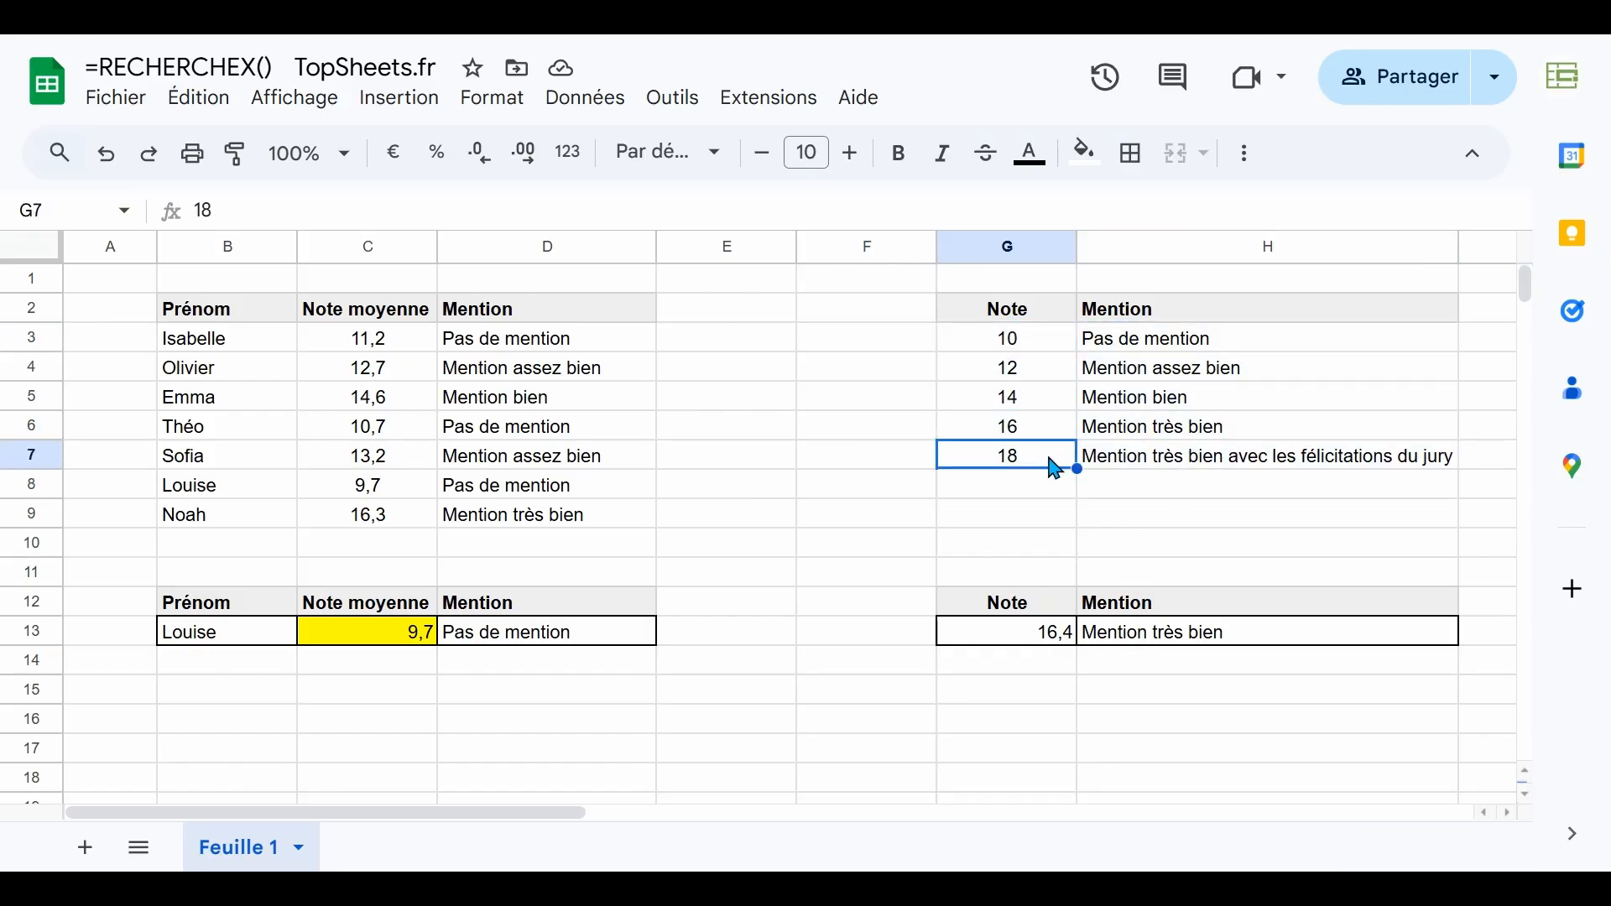
click(1167, 640)
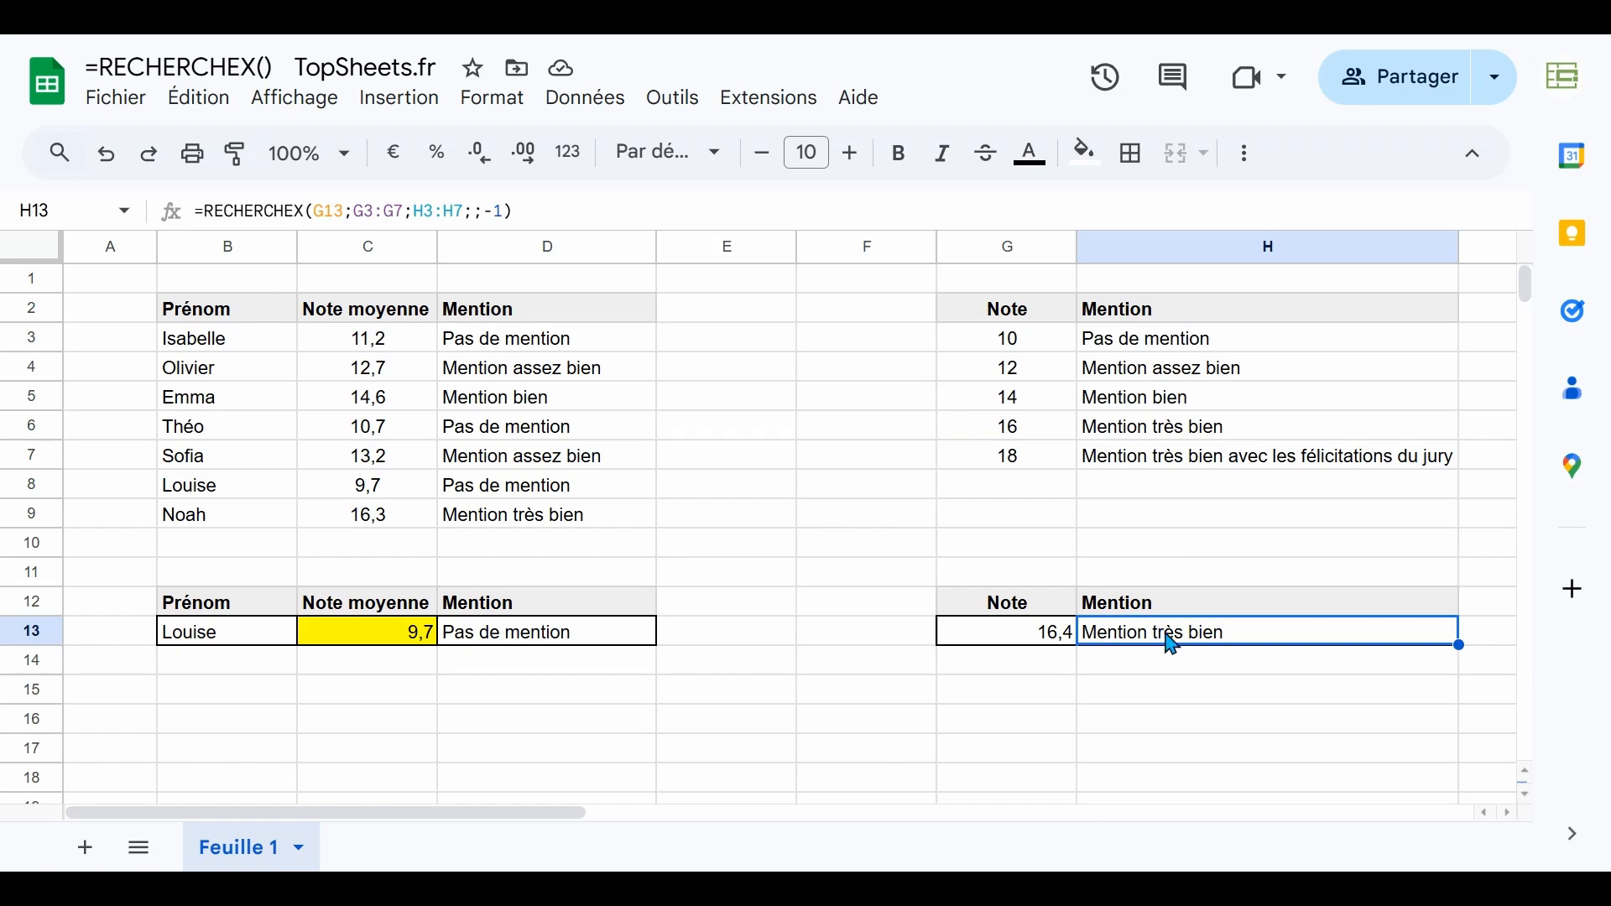
- Try match mode 1 in the H13 RECHERCHEX formula, then undo the change
click(497, 212)
key(BackSpace)
key(Return)
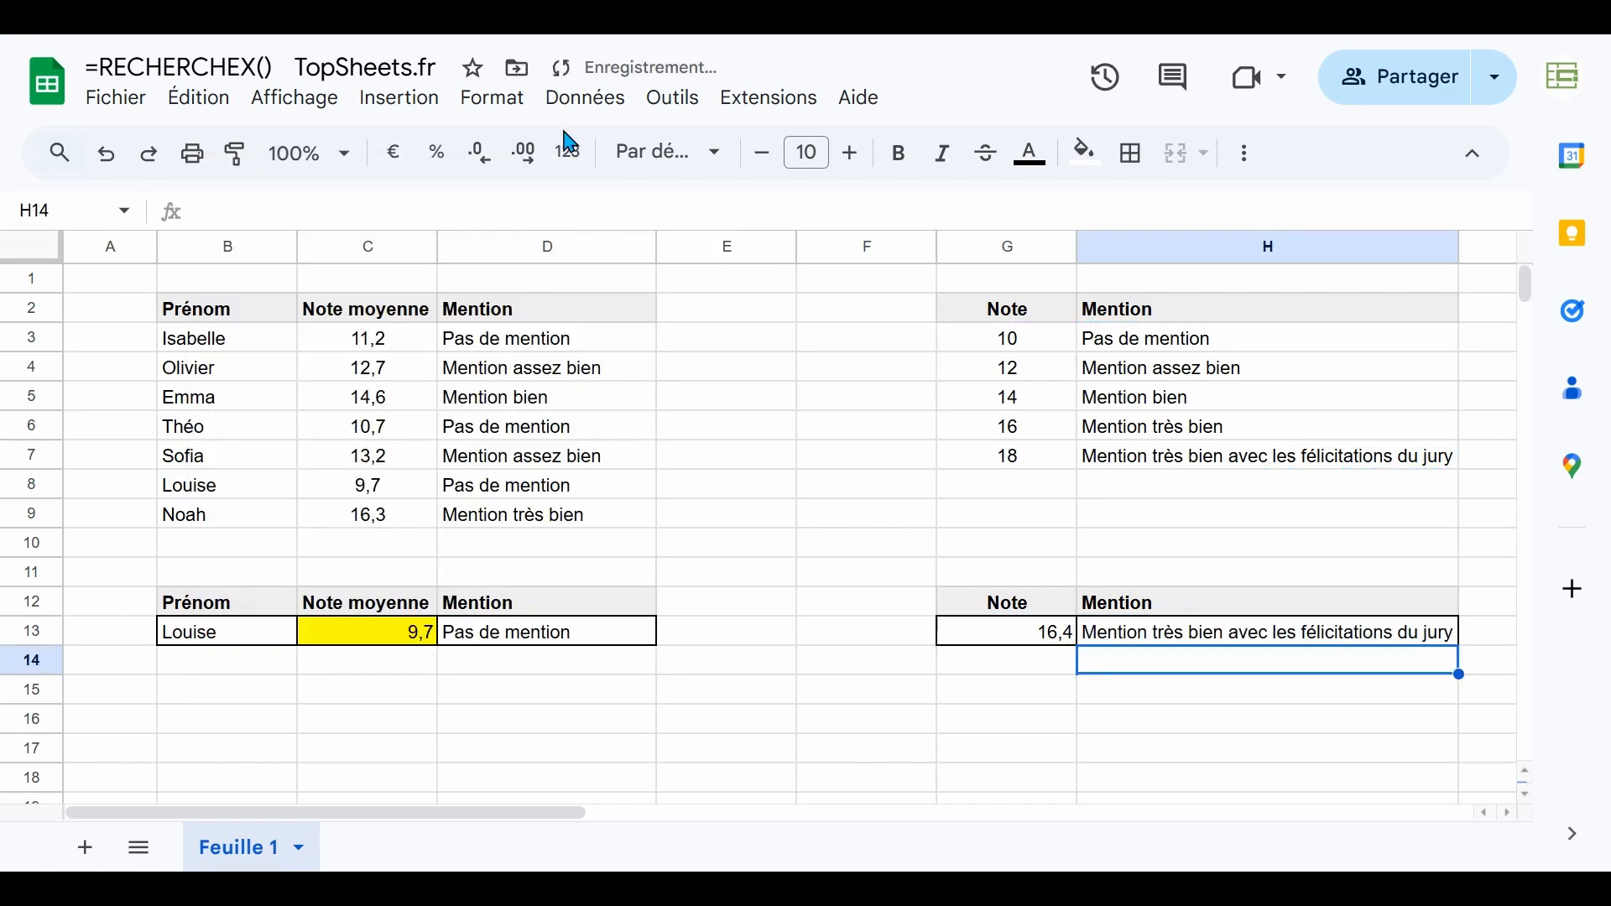
click(1048, 636)
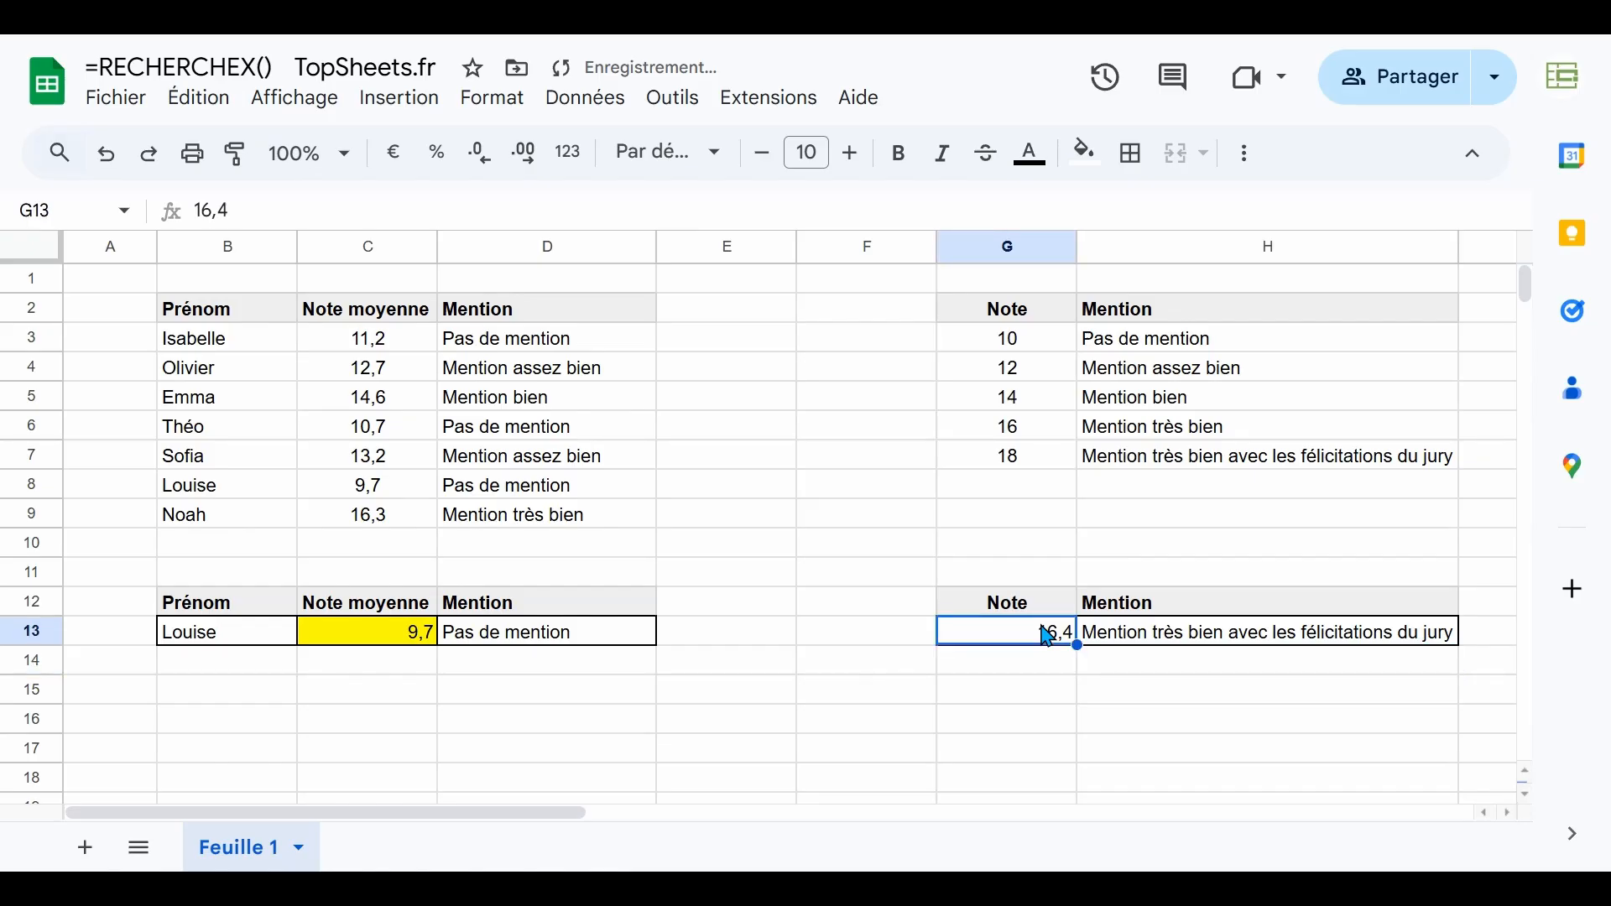
click(1019, 419)
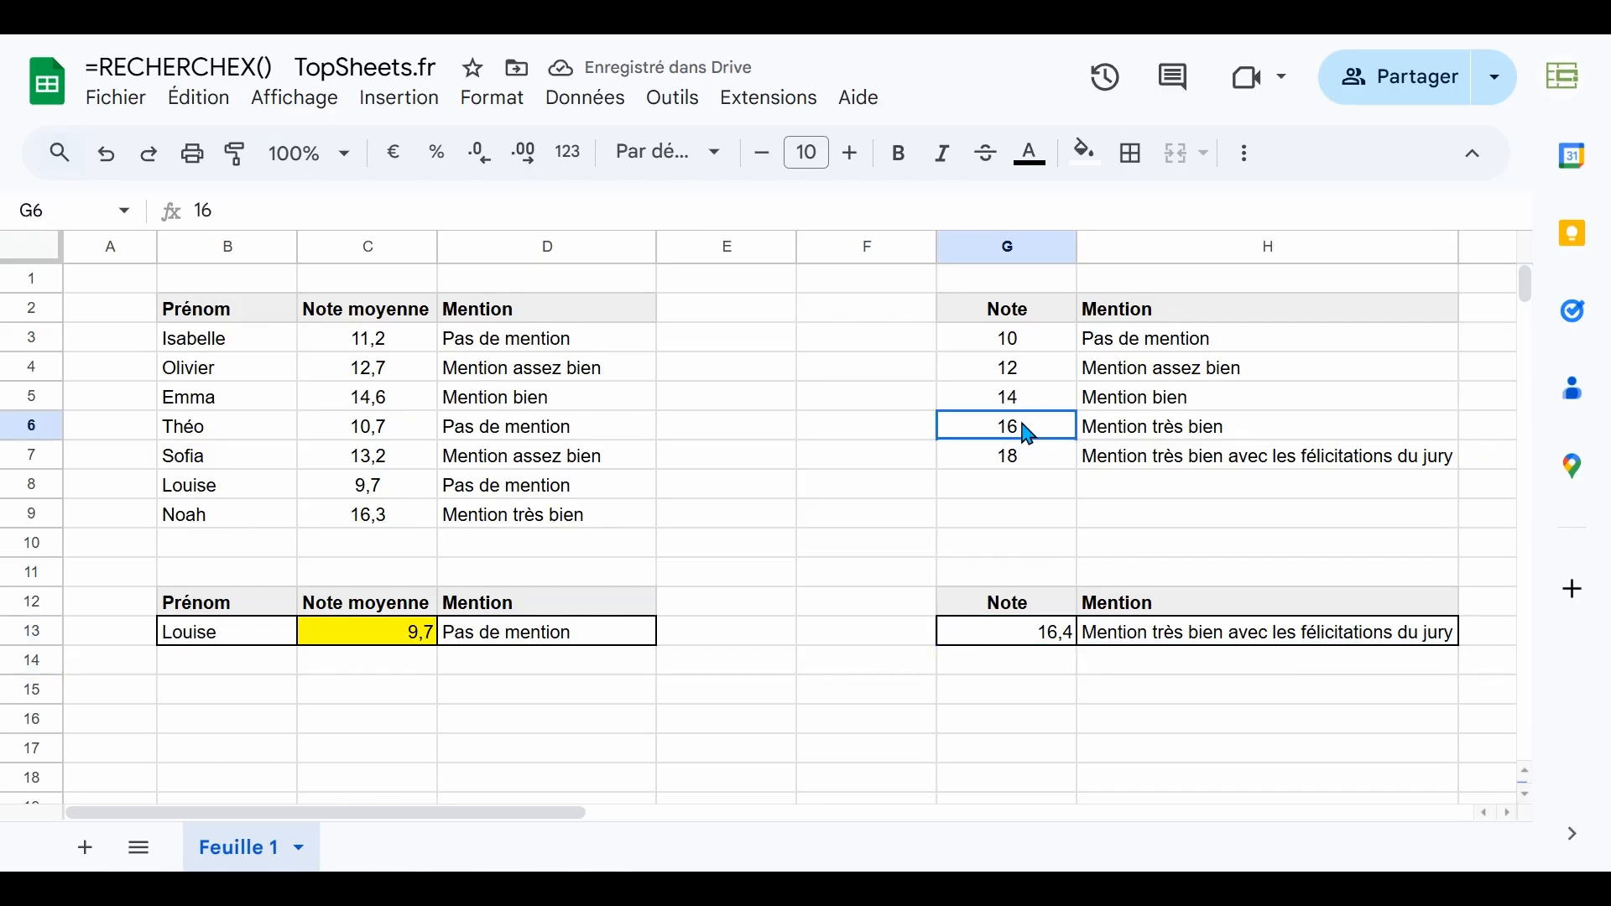
click(1073, 641)
click(1033, 466)
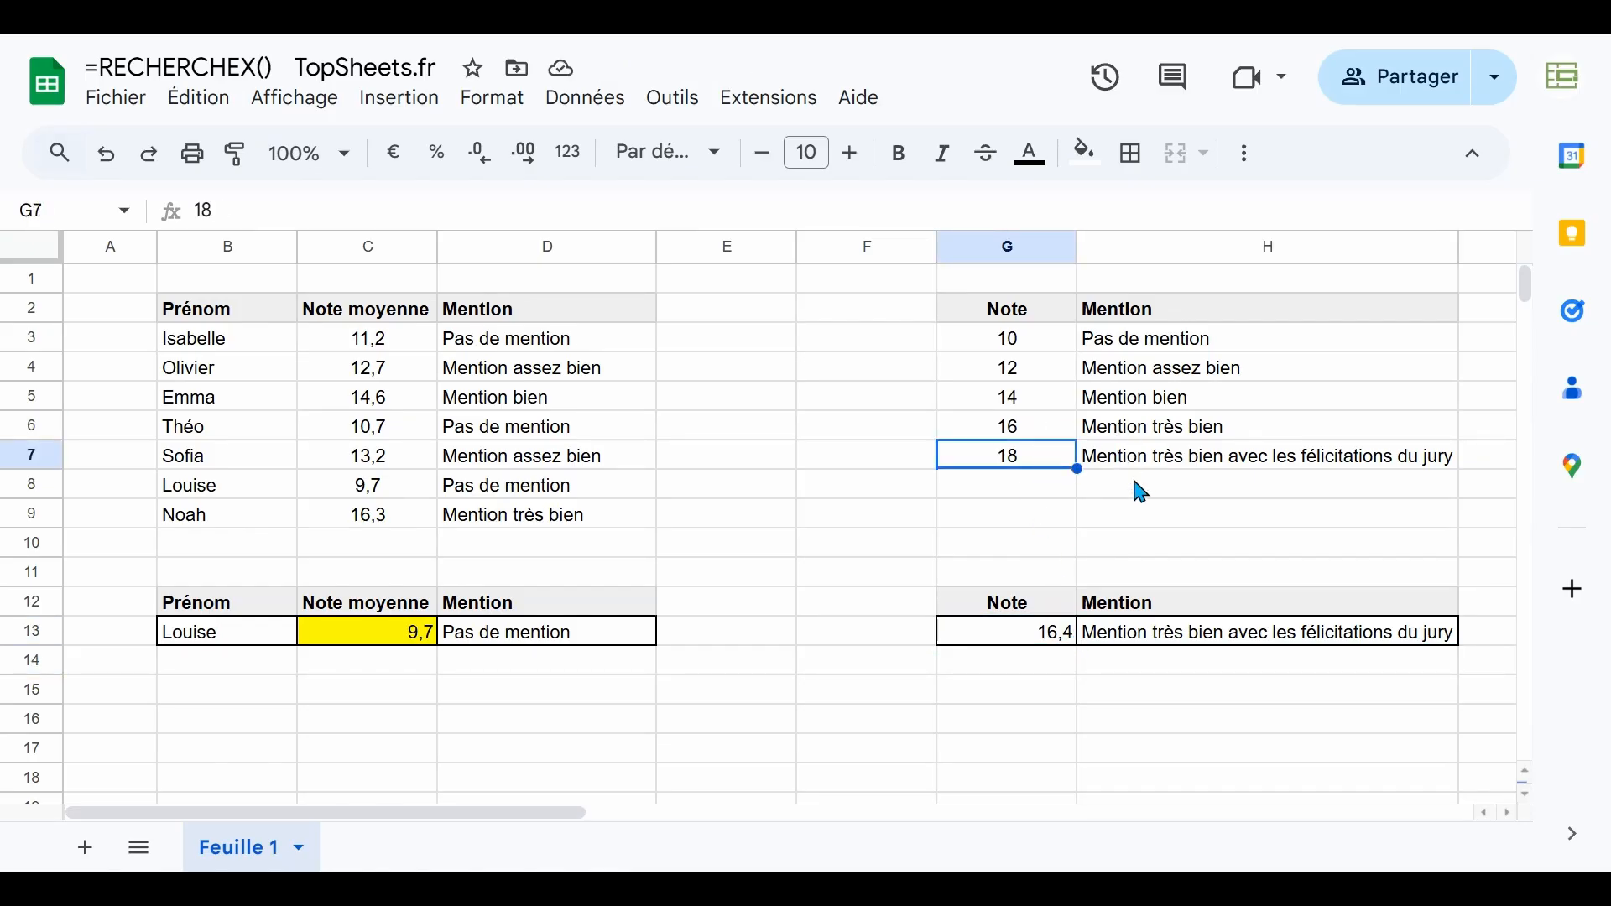
click(1148, 644)
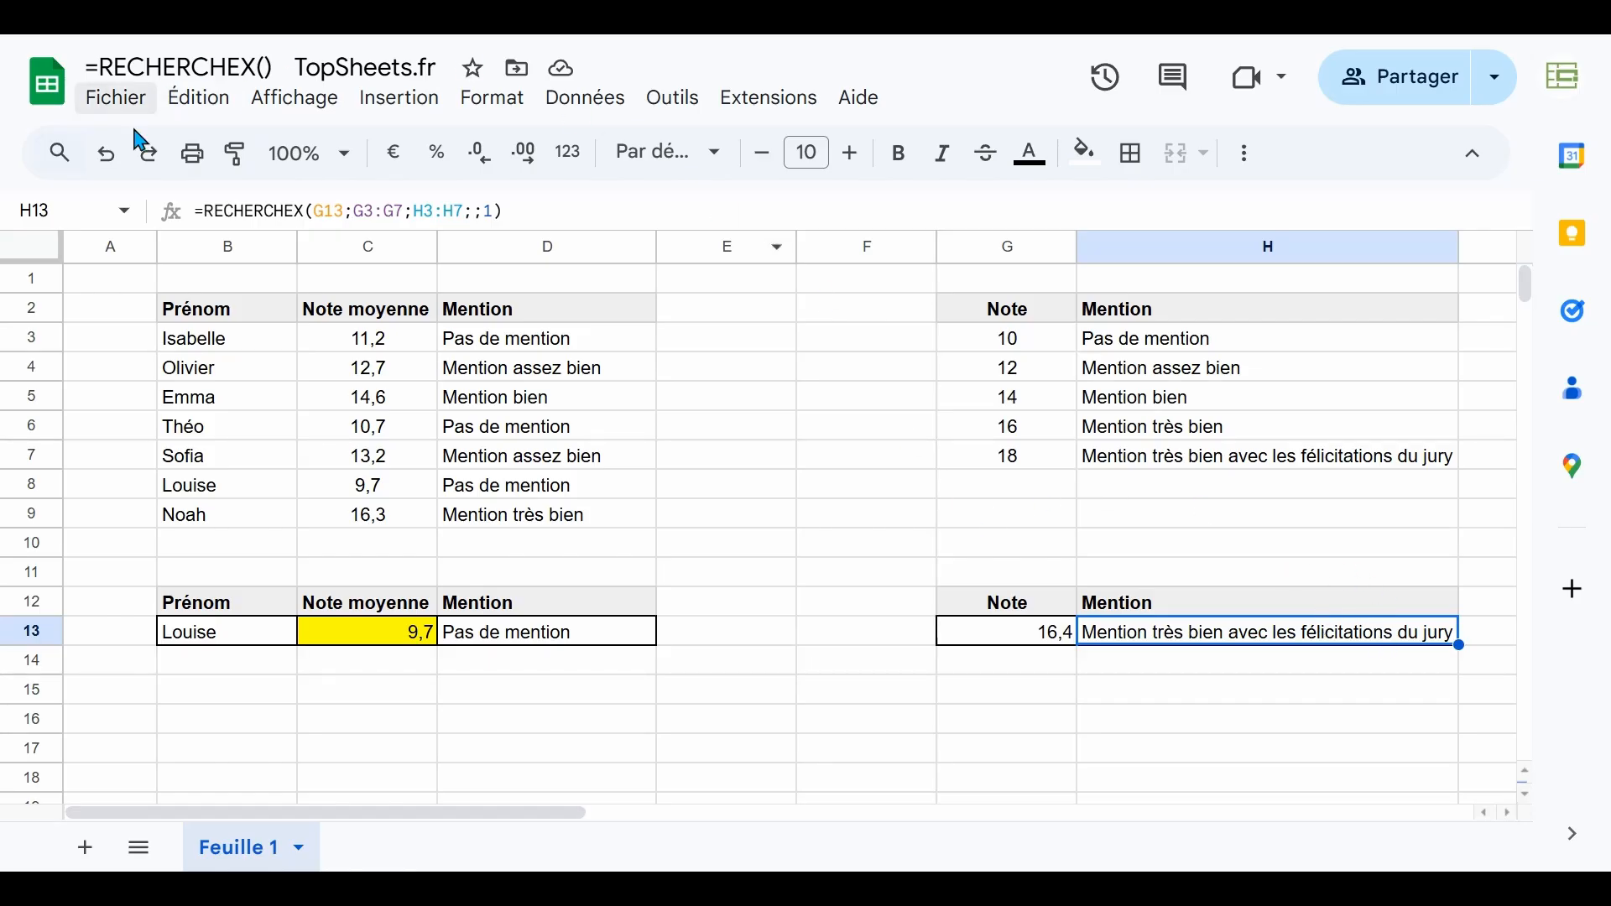
click(106, 153)
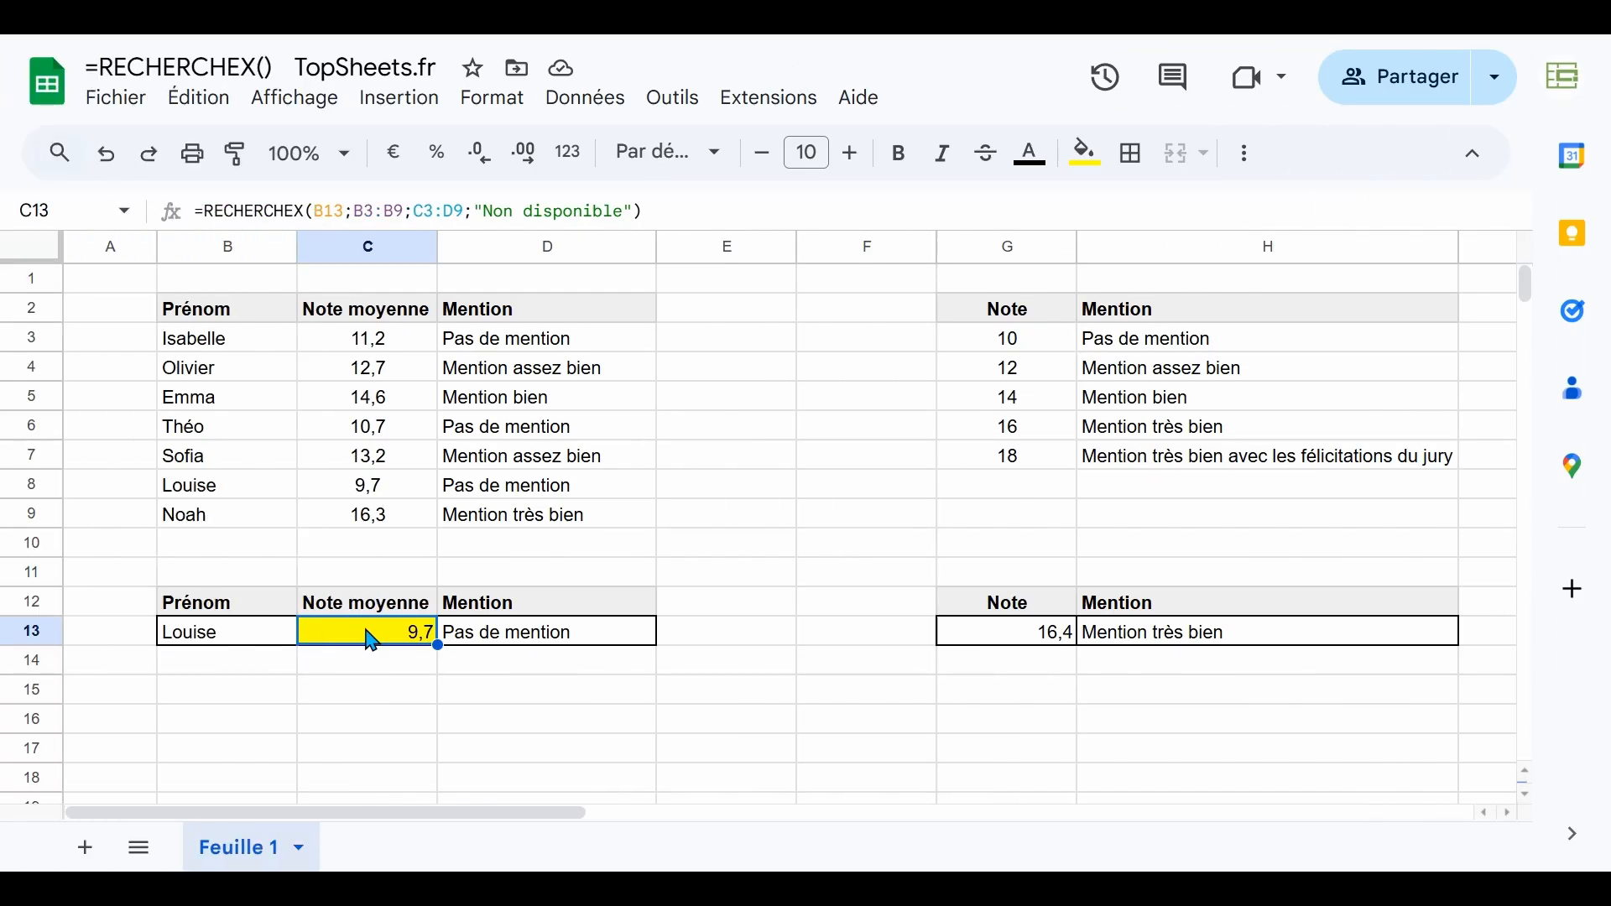
- Copy the first student's record in B3:D3 to row 10, starting at B10
drag(242, 346, 503, 350)
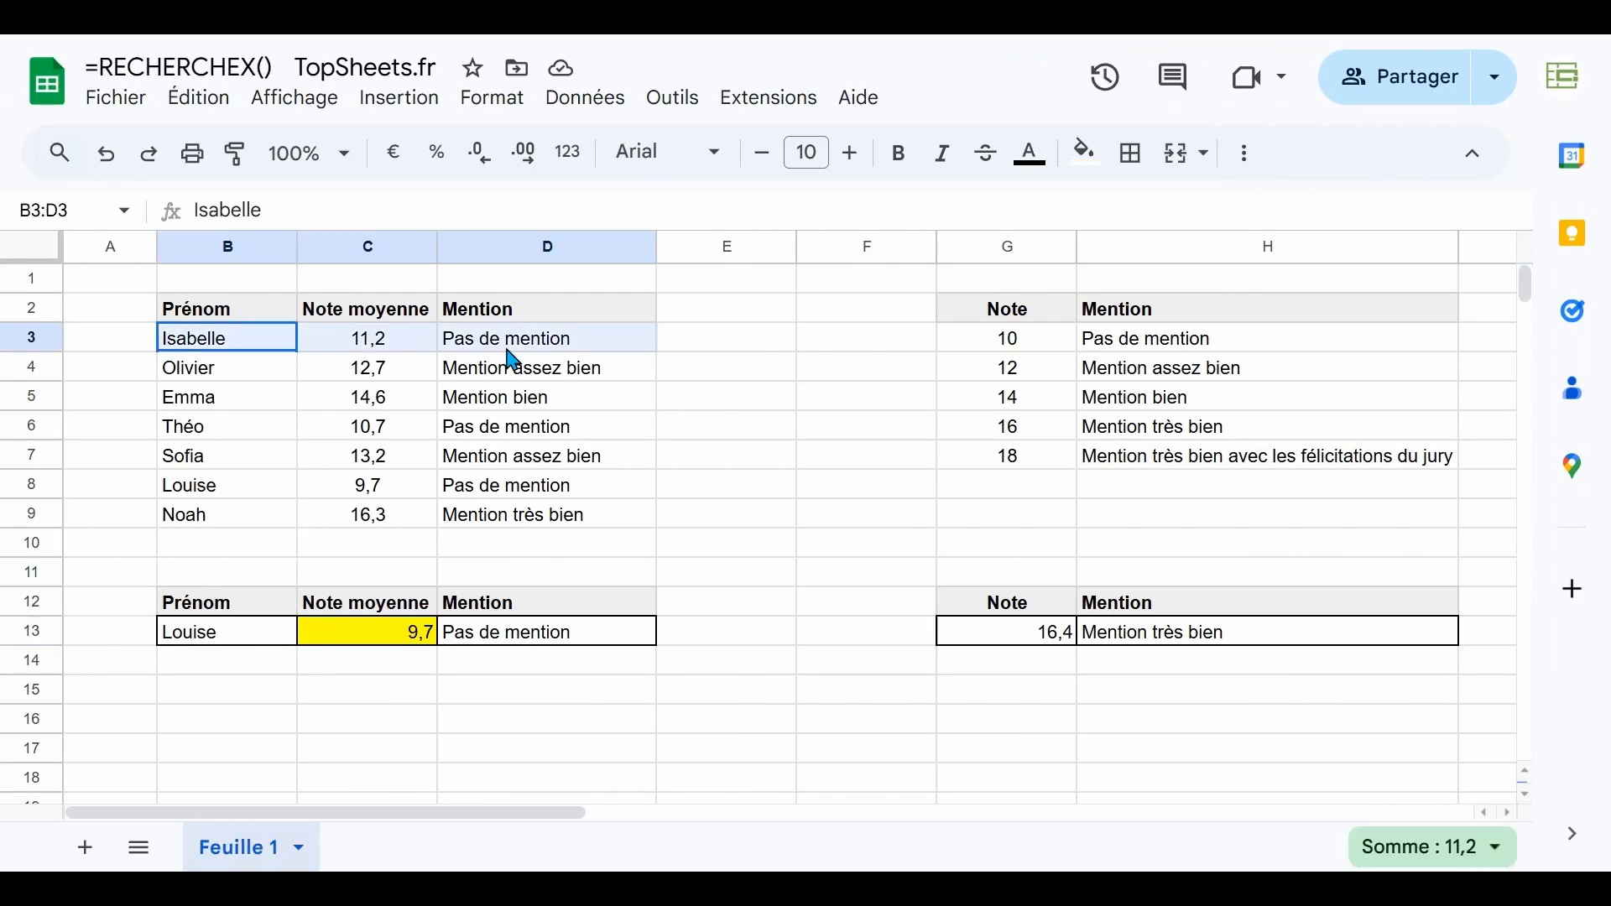
key(ctrl+c)
click(229, 541)
key(ctrl+v)
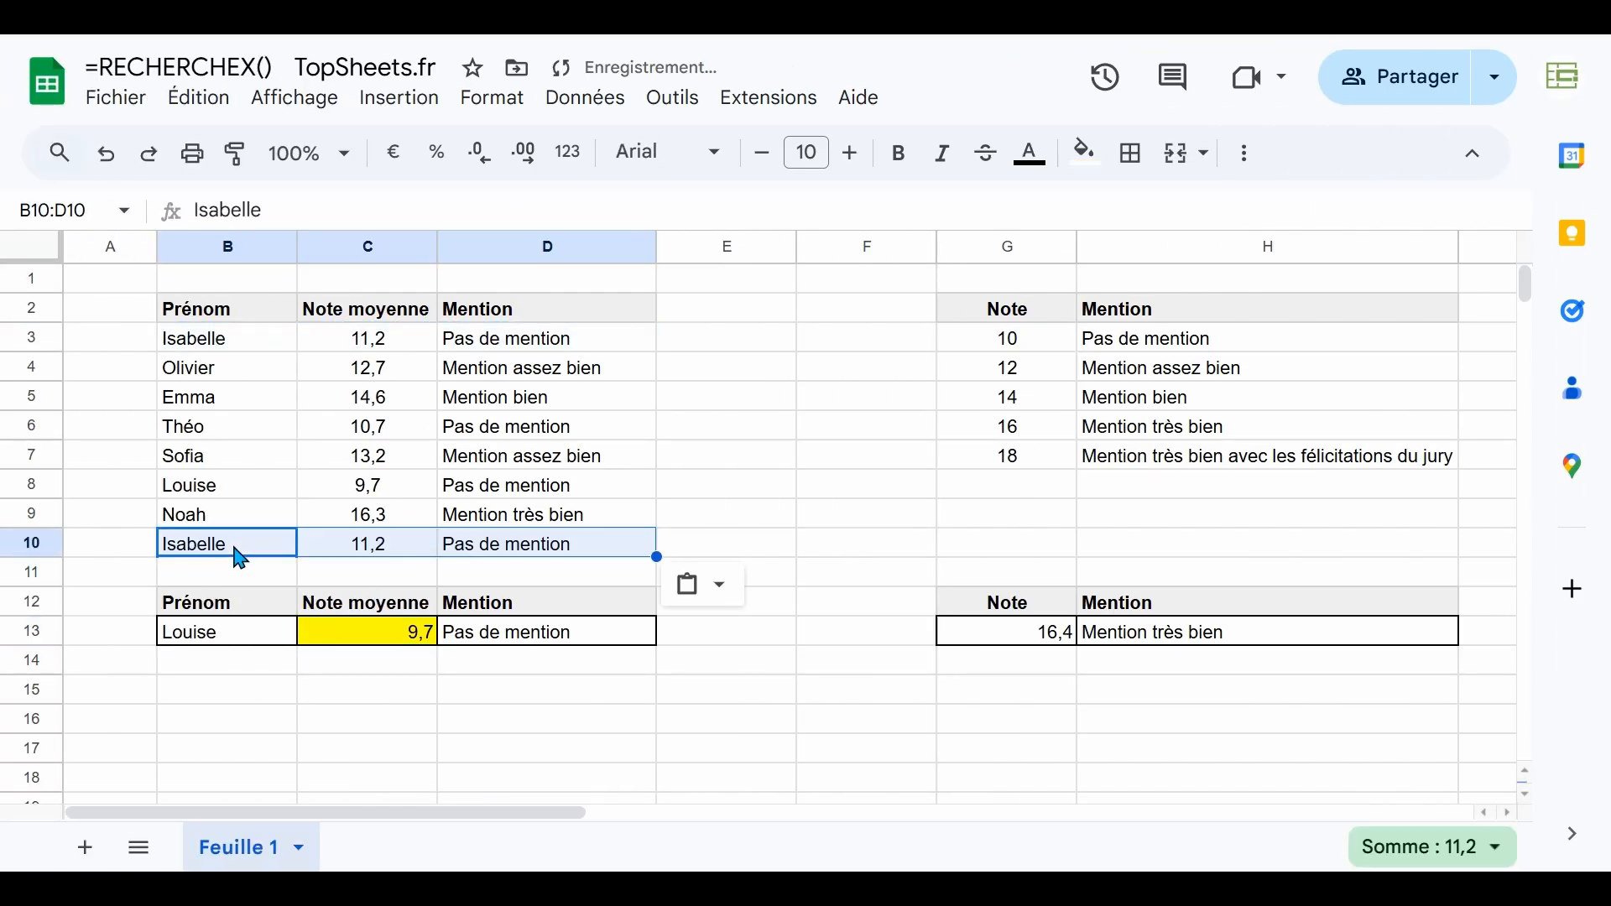
- Fill C10:D10 with the row 9 grade 16,3 and Mention très bien
click(369, 544)
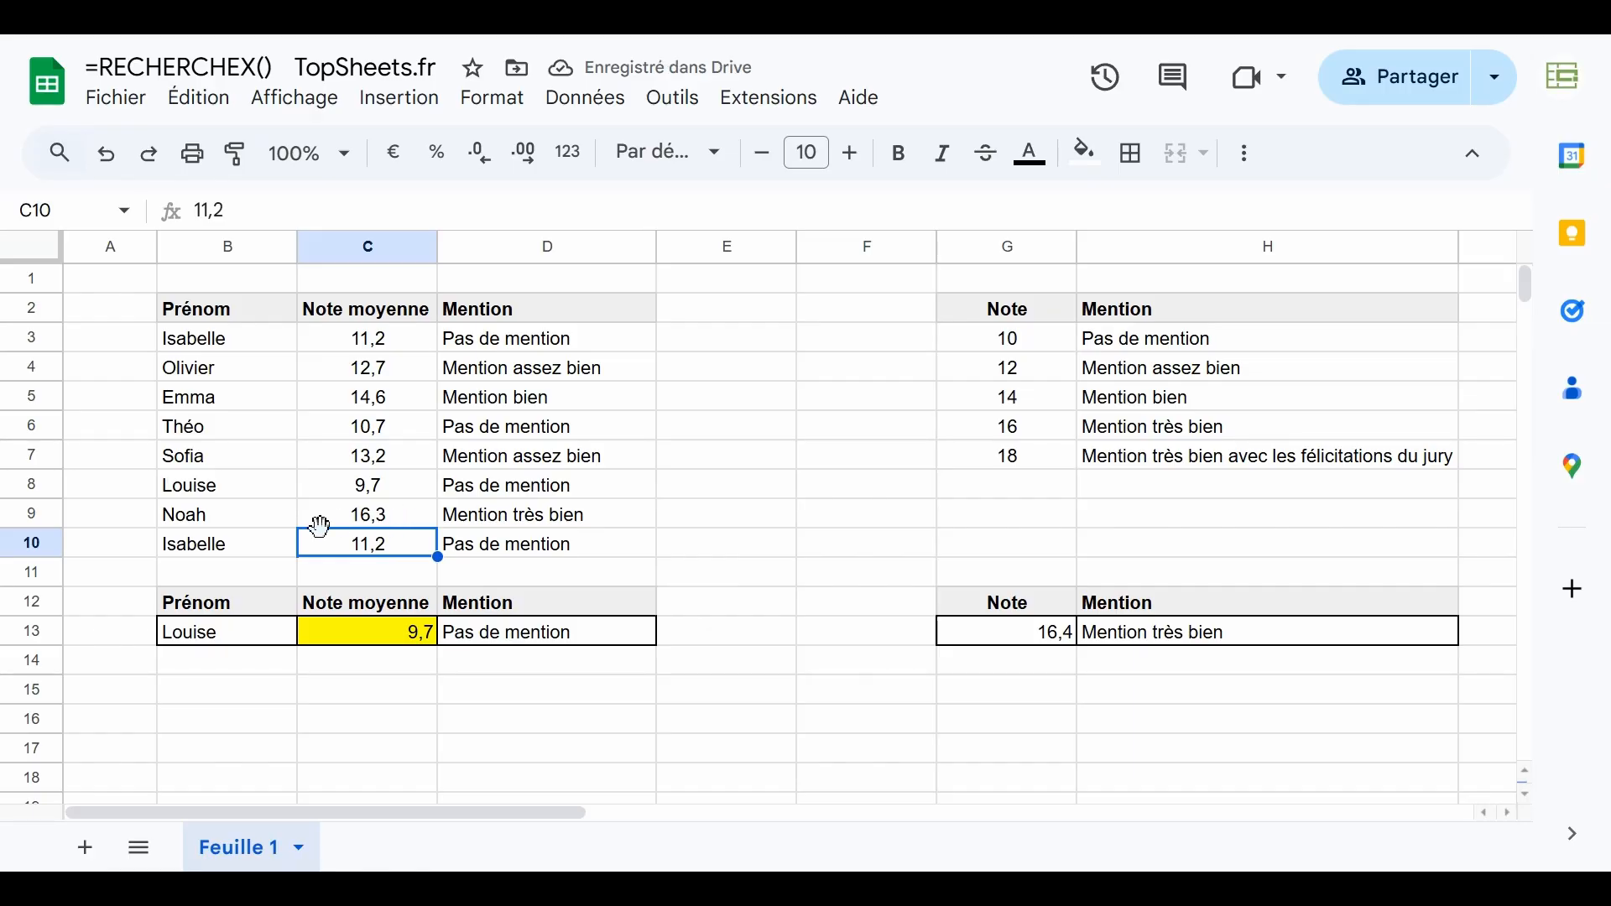
click(382, 526)
drag(384, 529, 479, 534)
key(ctrl+d)
- Enter the duplicated student's first name from B10 as the lookup name in B13
click(210, 549)
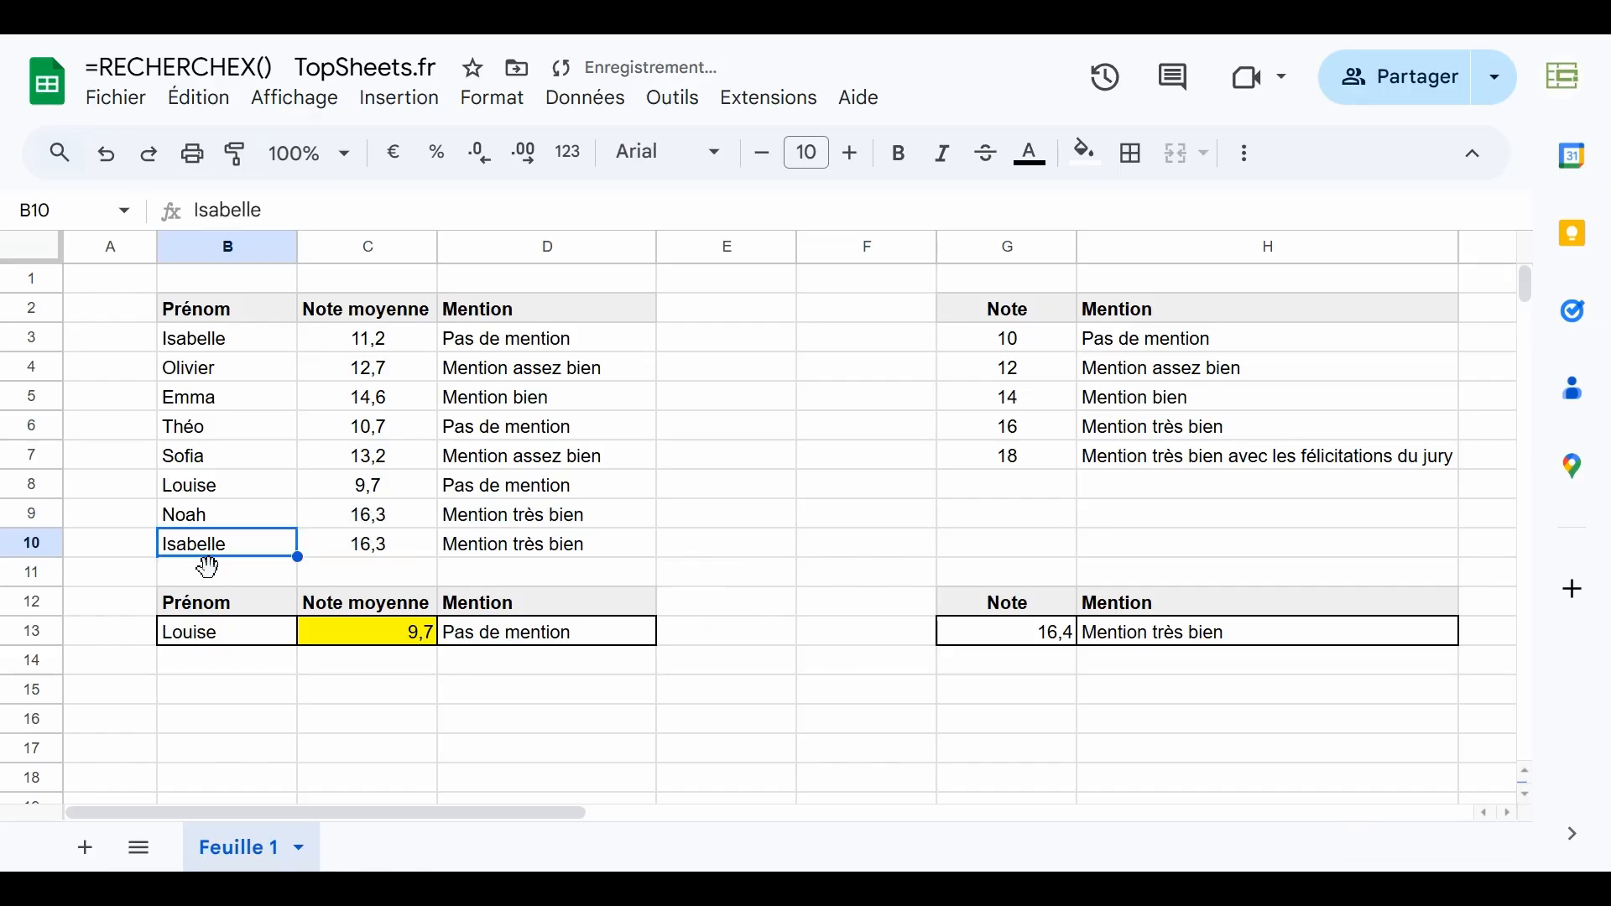
click(216, 636)
text(Isabelle)
key(Return)
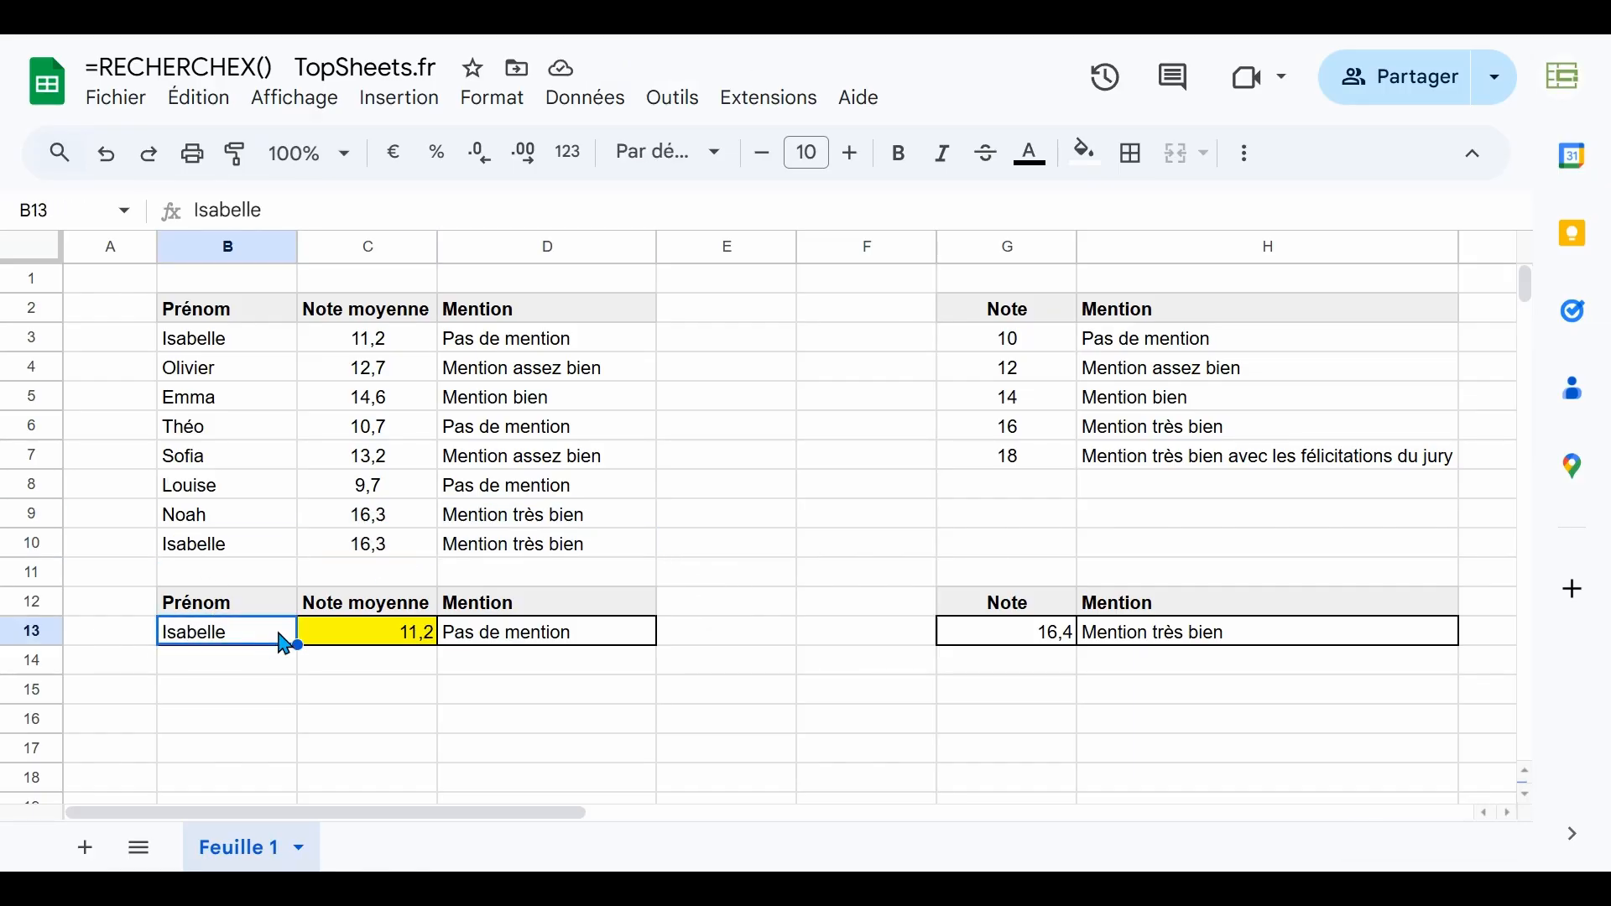
- Remove the "Non disponible" missing value from the C13 RECHERCHEX formula, leave the match mode empty and set the search mode to 1
click(334, 636)
click(188, 554)
click(199, 344)
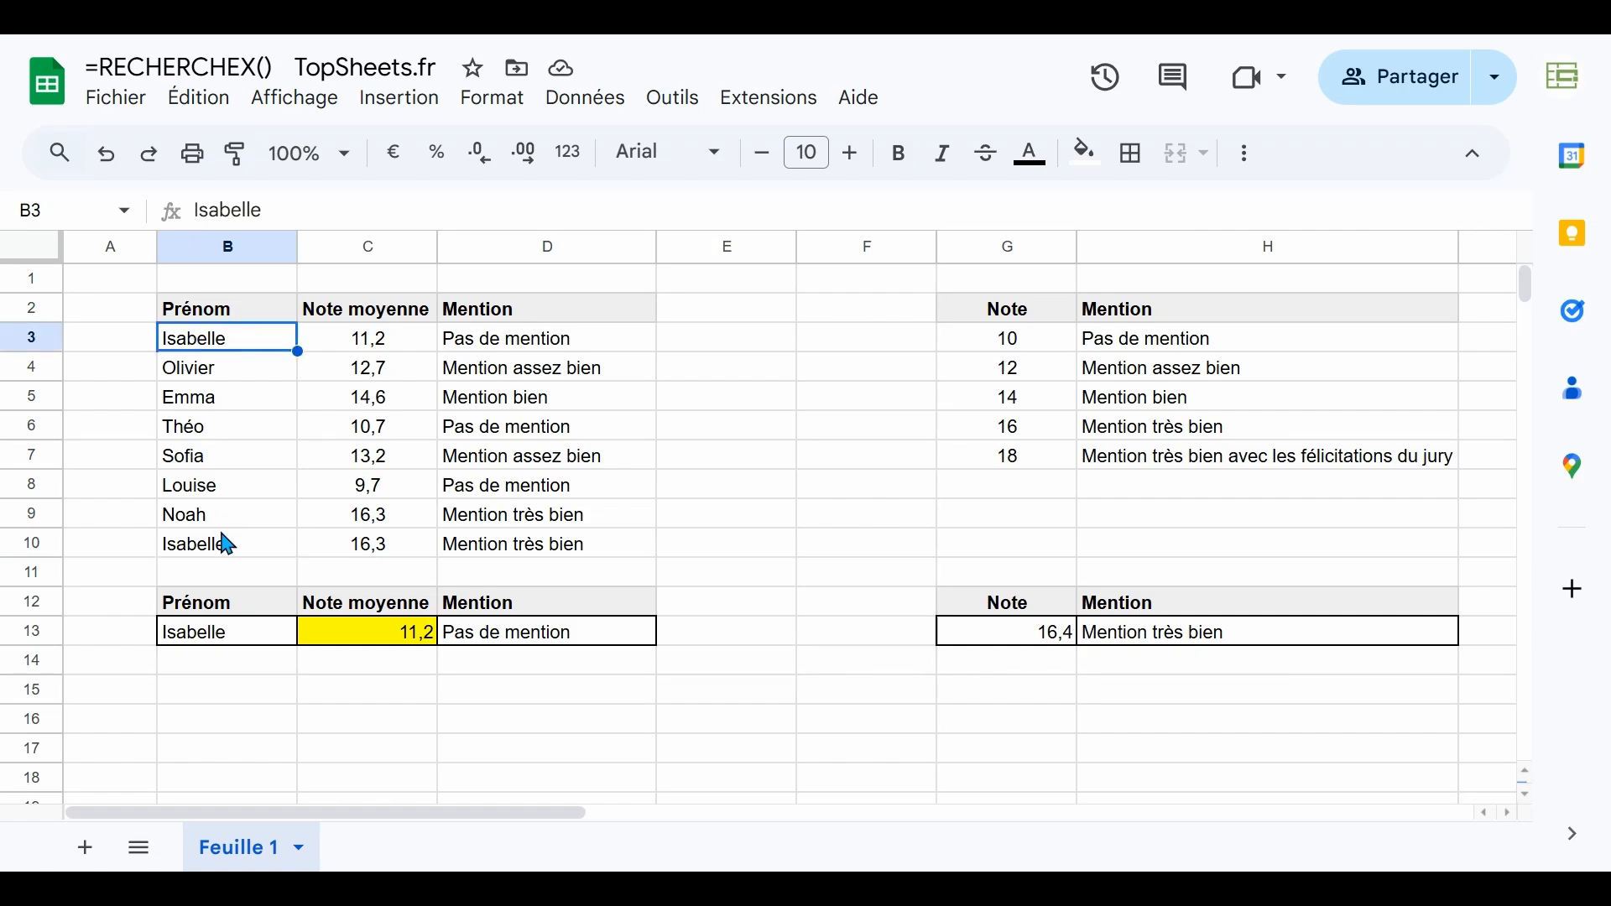
click(231, 561)
double_click(371, 643)
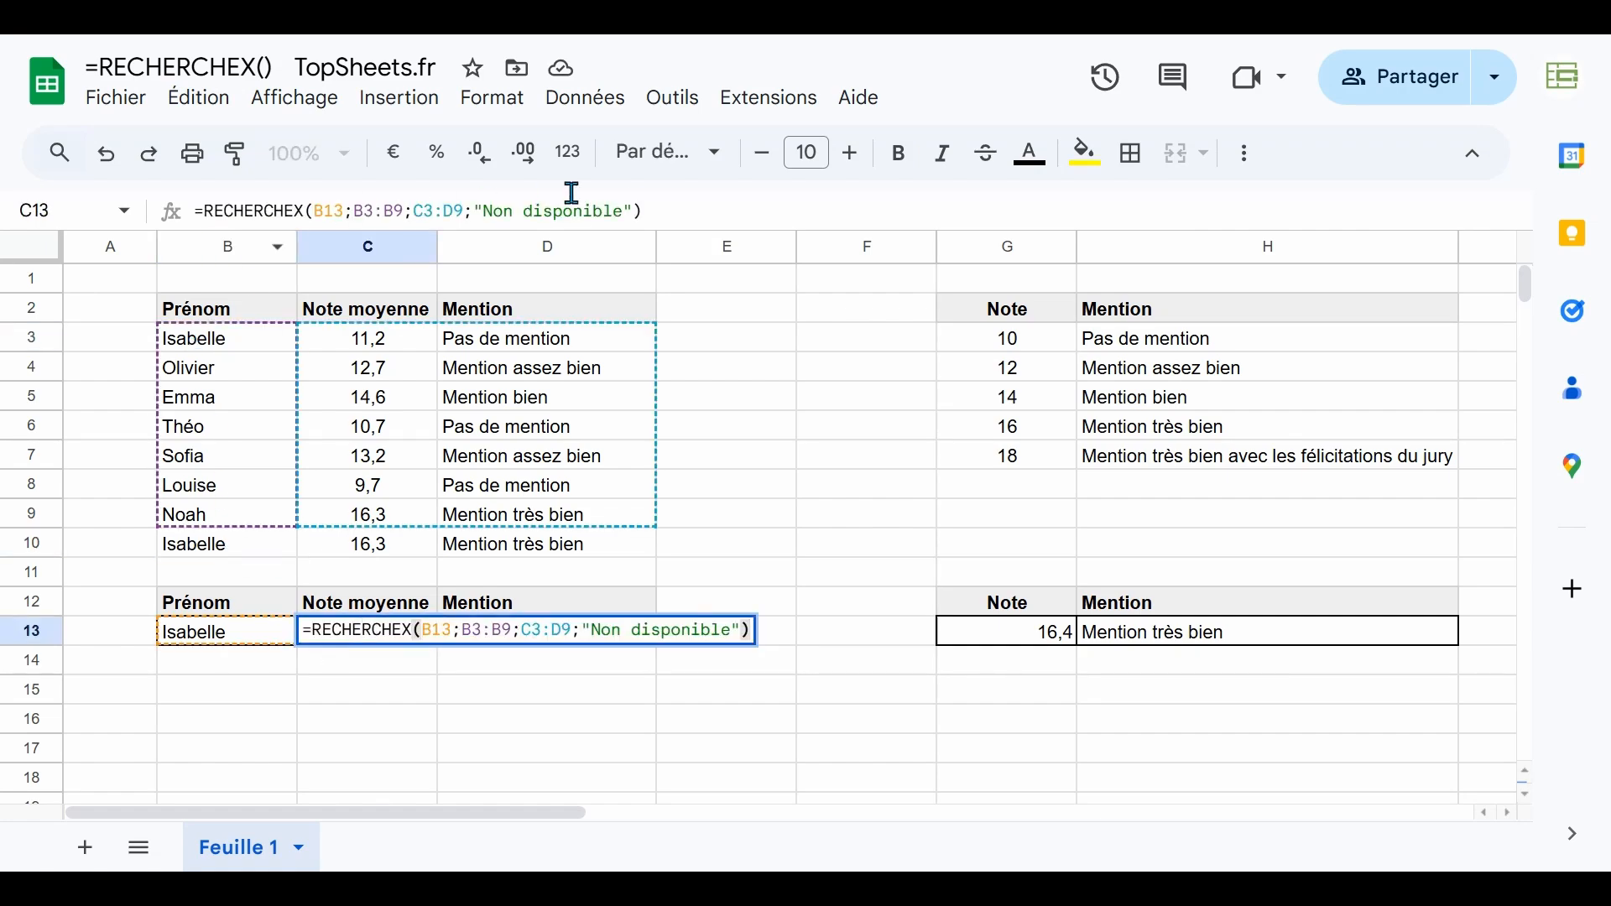
drag(633, 217, 489, 223)
text(;)
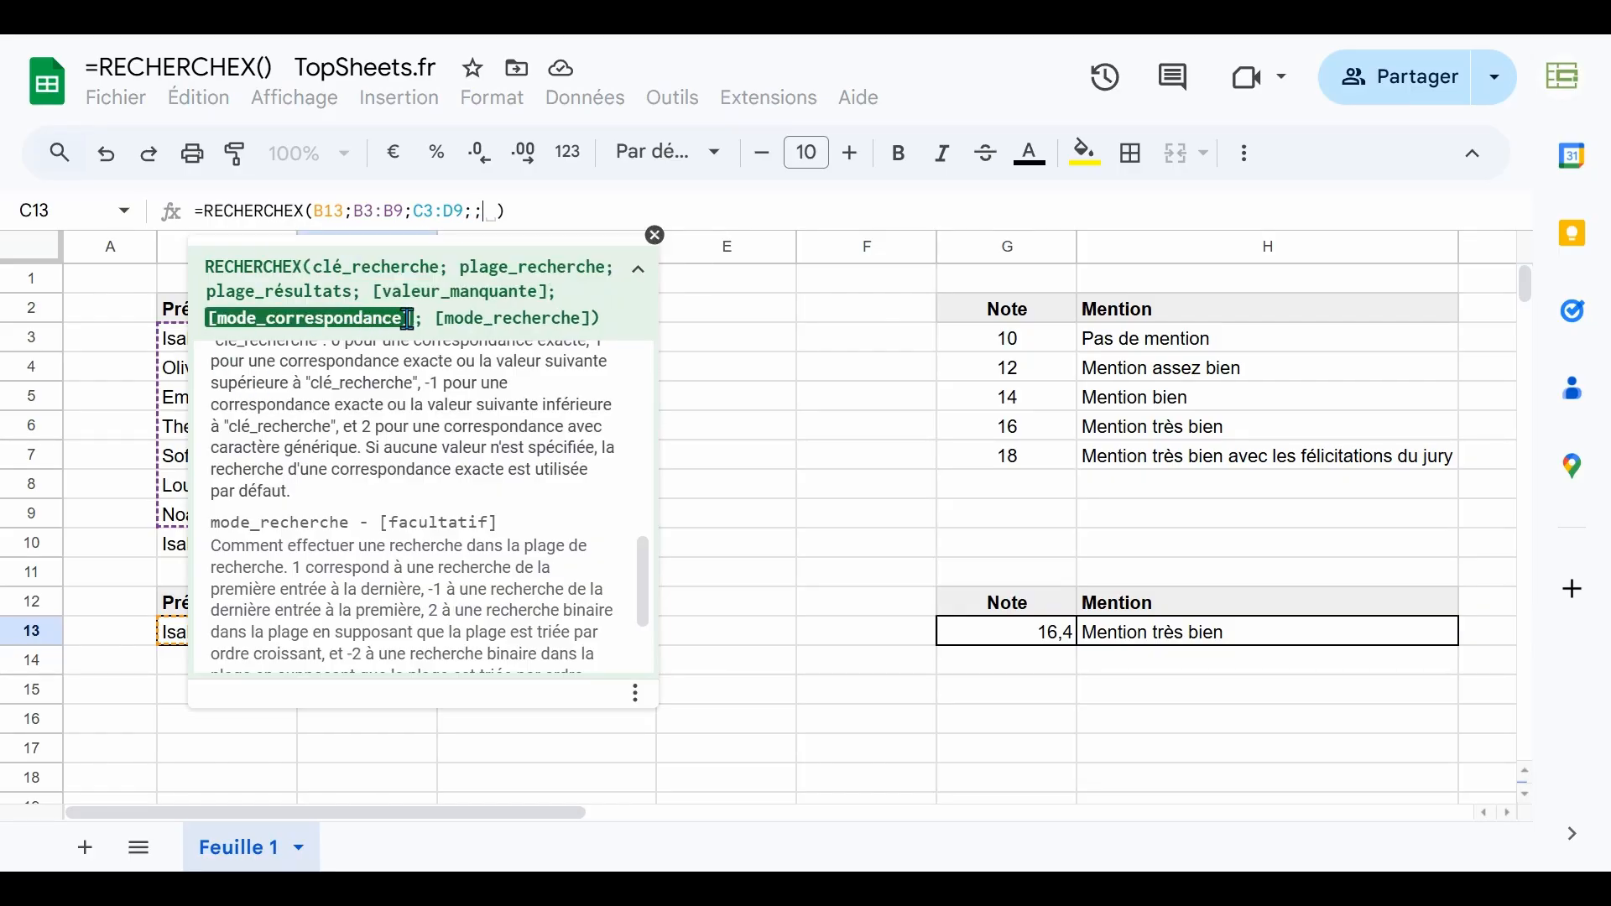
text(;)
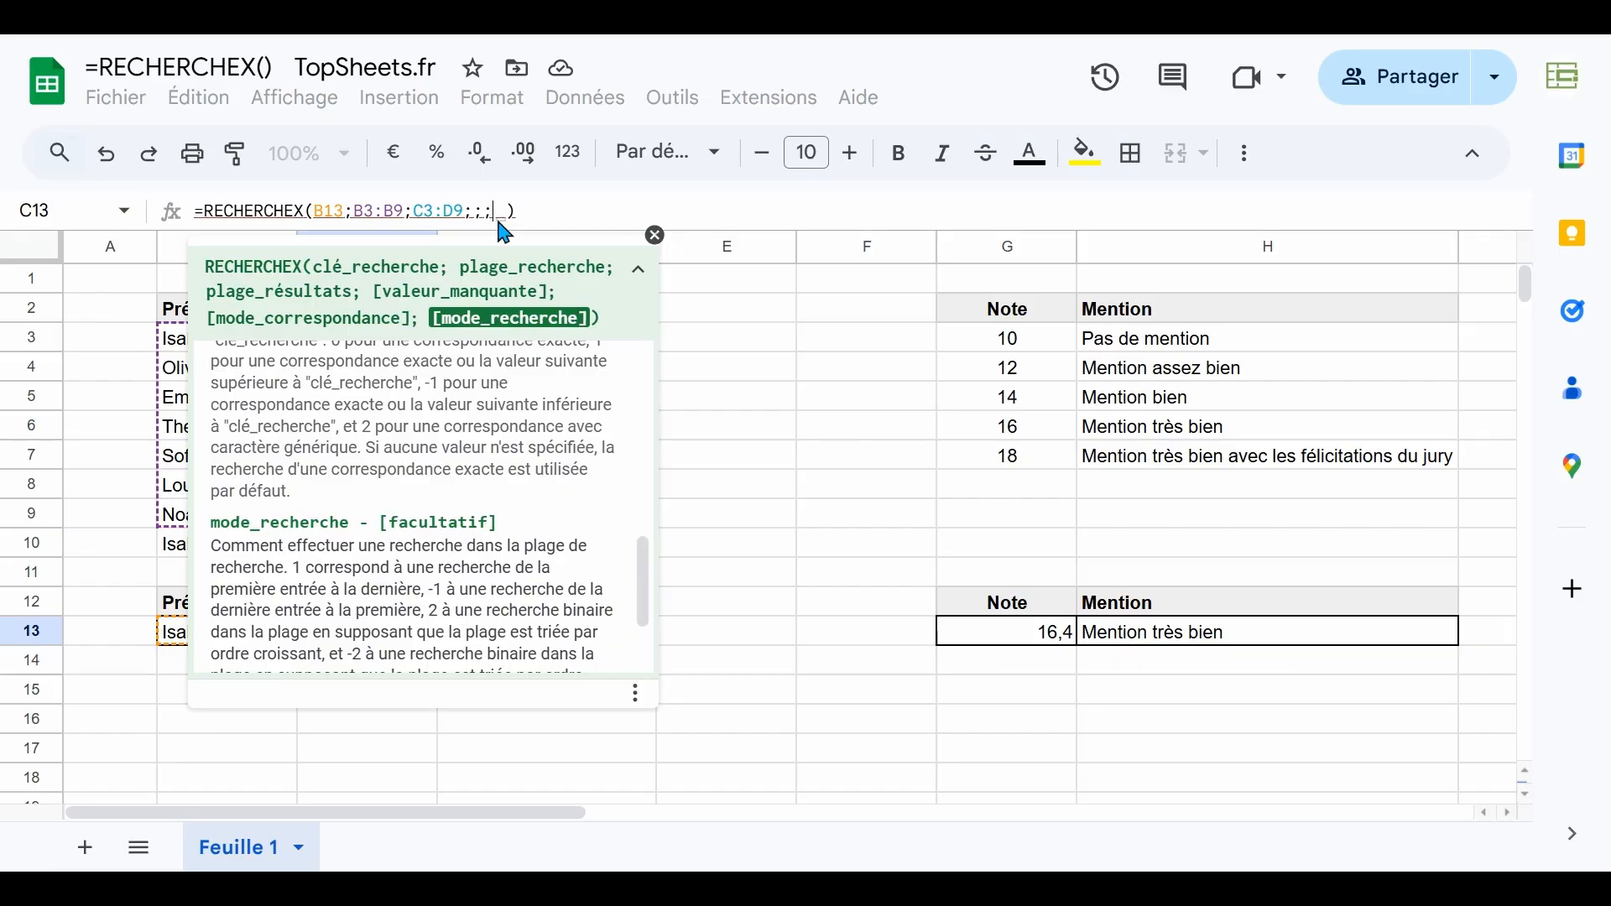
text(1)
key(Return)
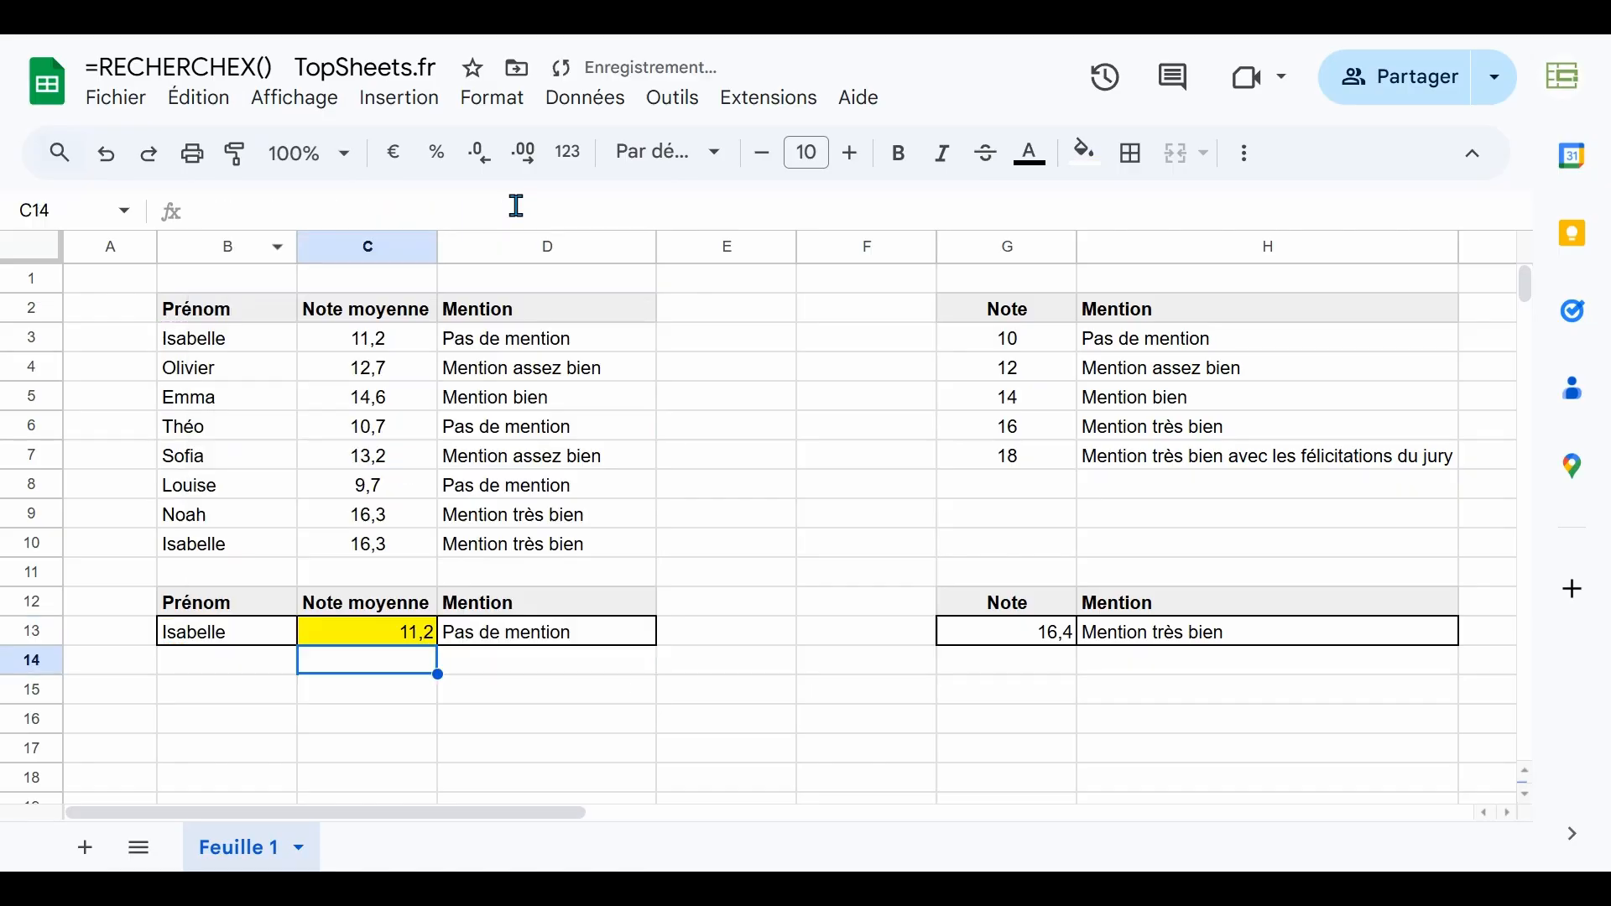
- Compare the duplicated first name in B3 and B10 and the grade and mention in C3:D3 with the lookup in row 13
click(367, 632)
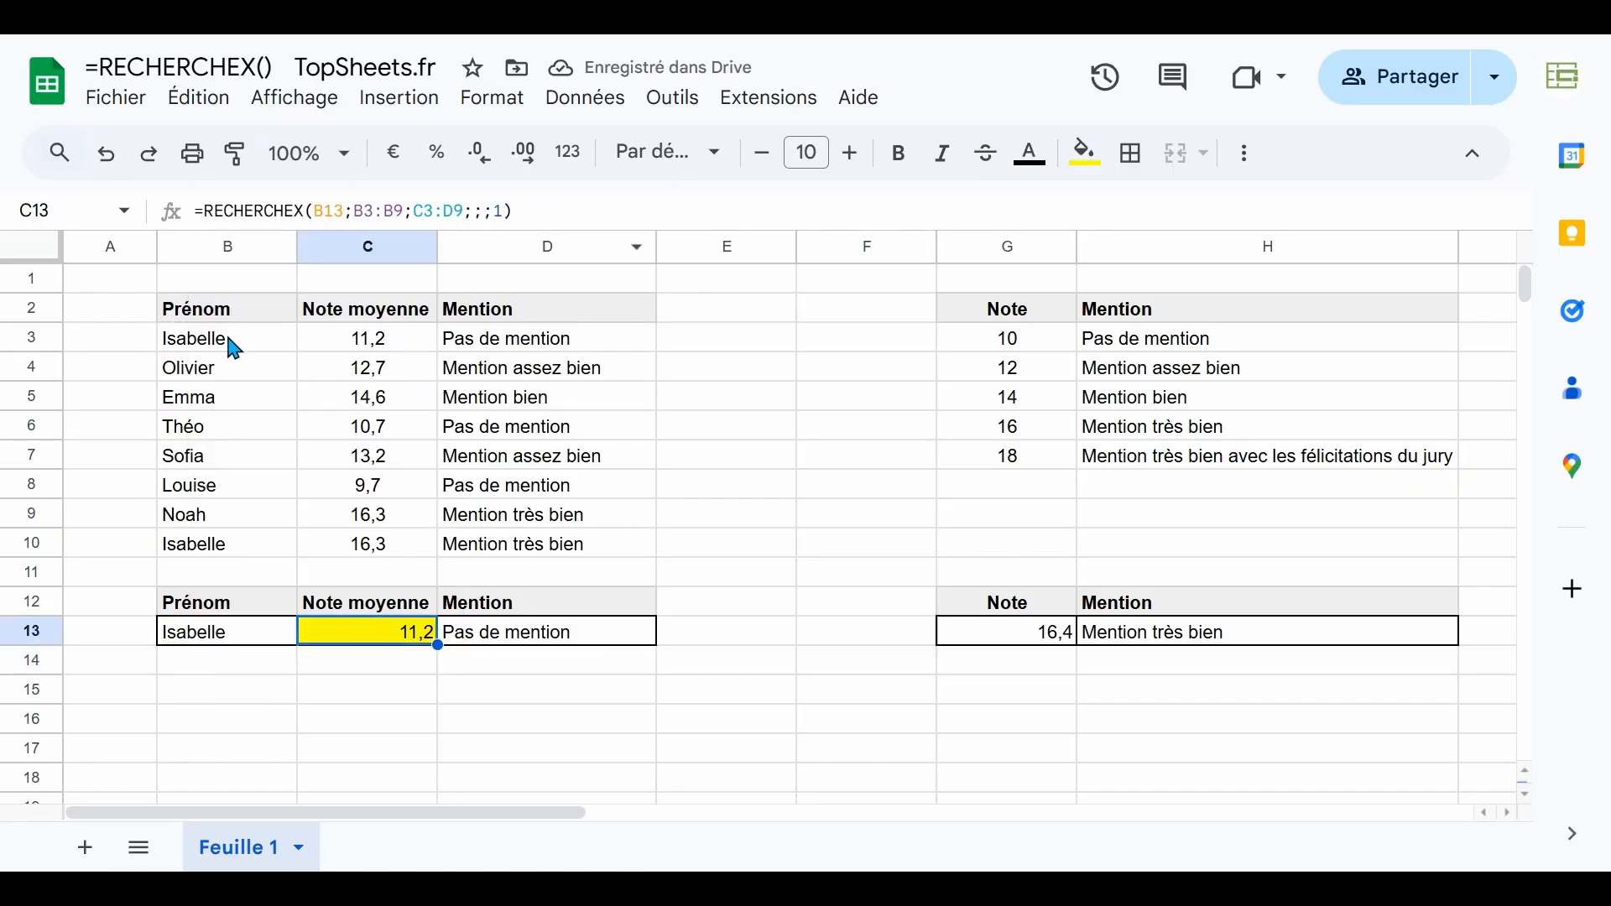
drag(234, 347, 235, 547)
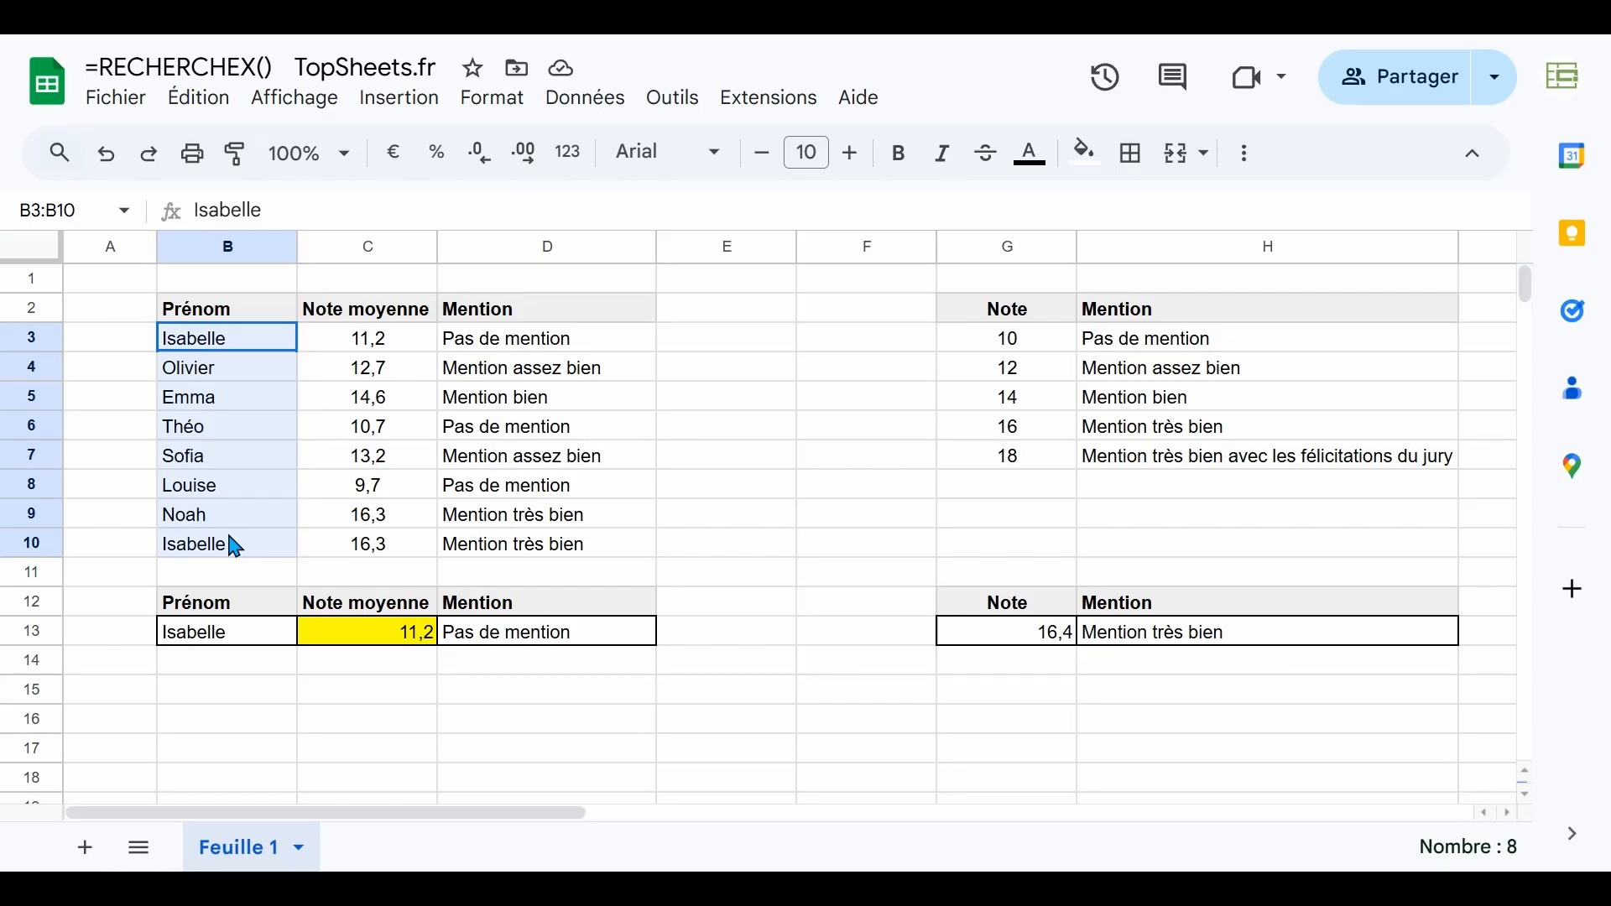
click(252, 344)
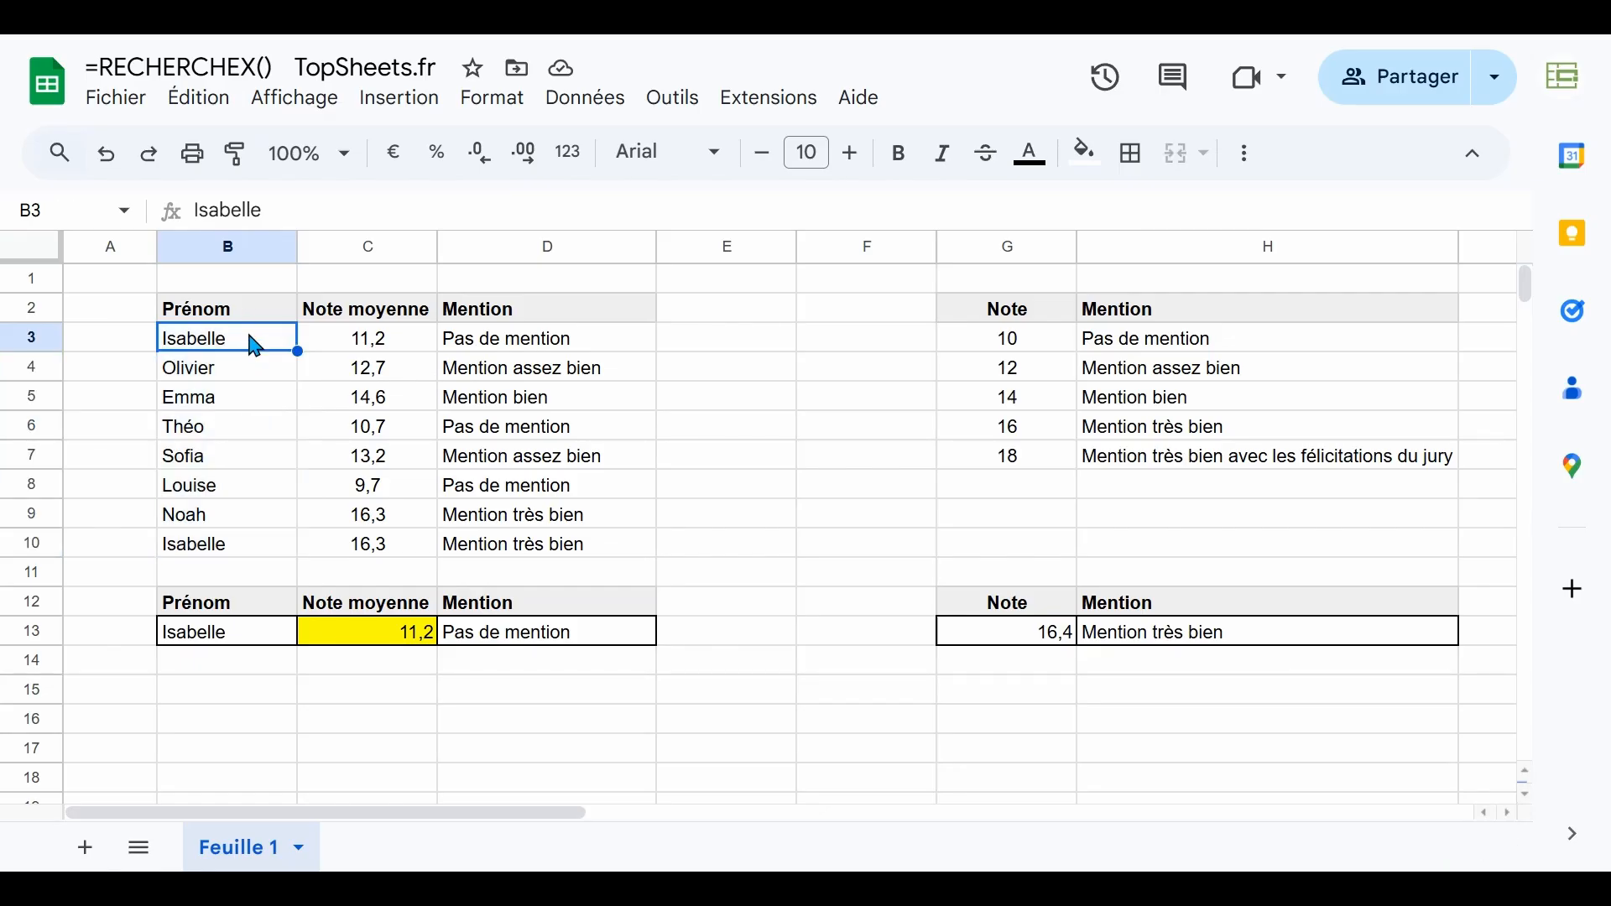
click(222, 639)
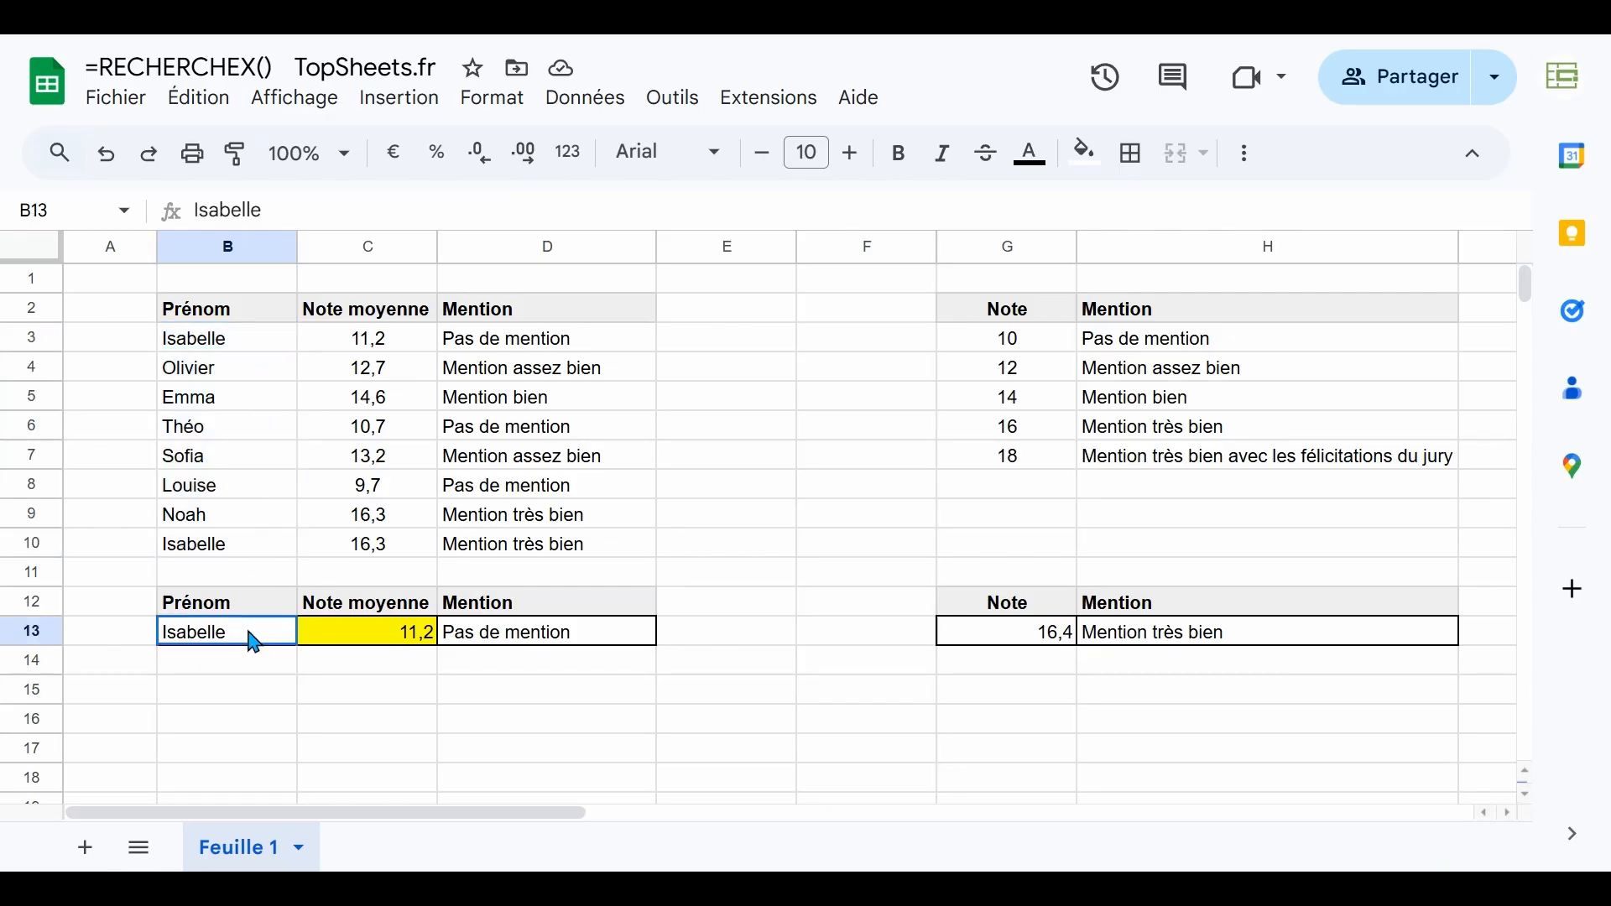
click(336, 639)
click(415, 346)
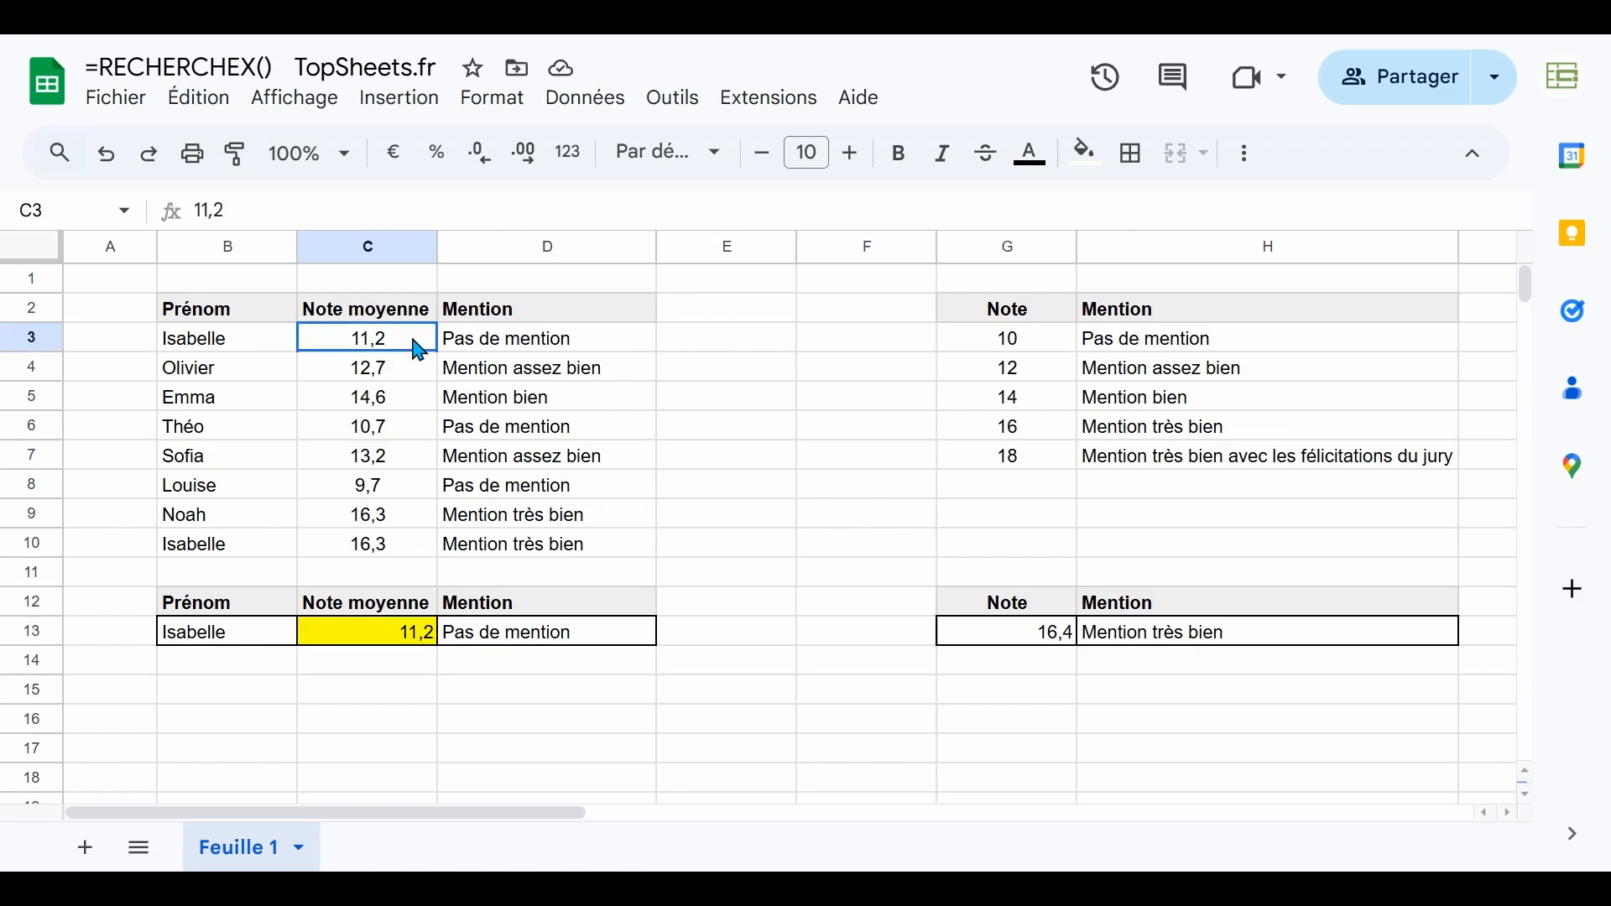
drag(418, 351, 520, 359)
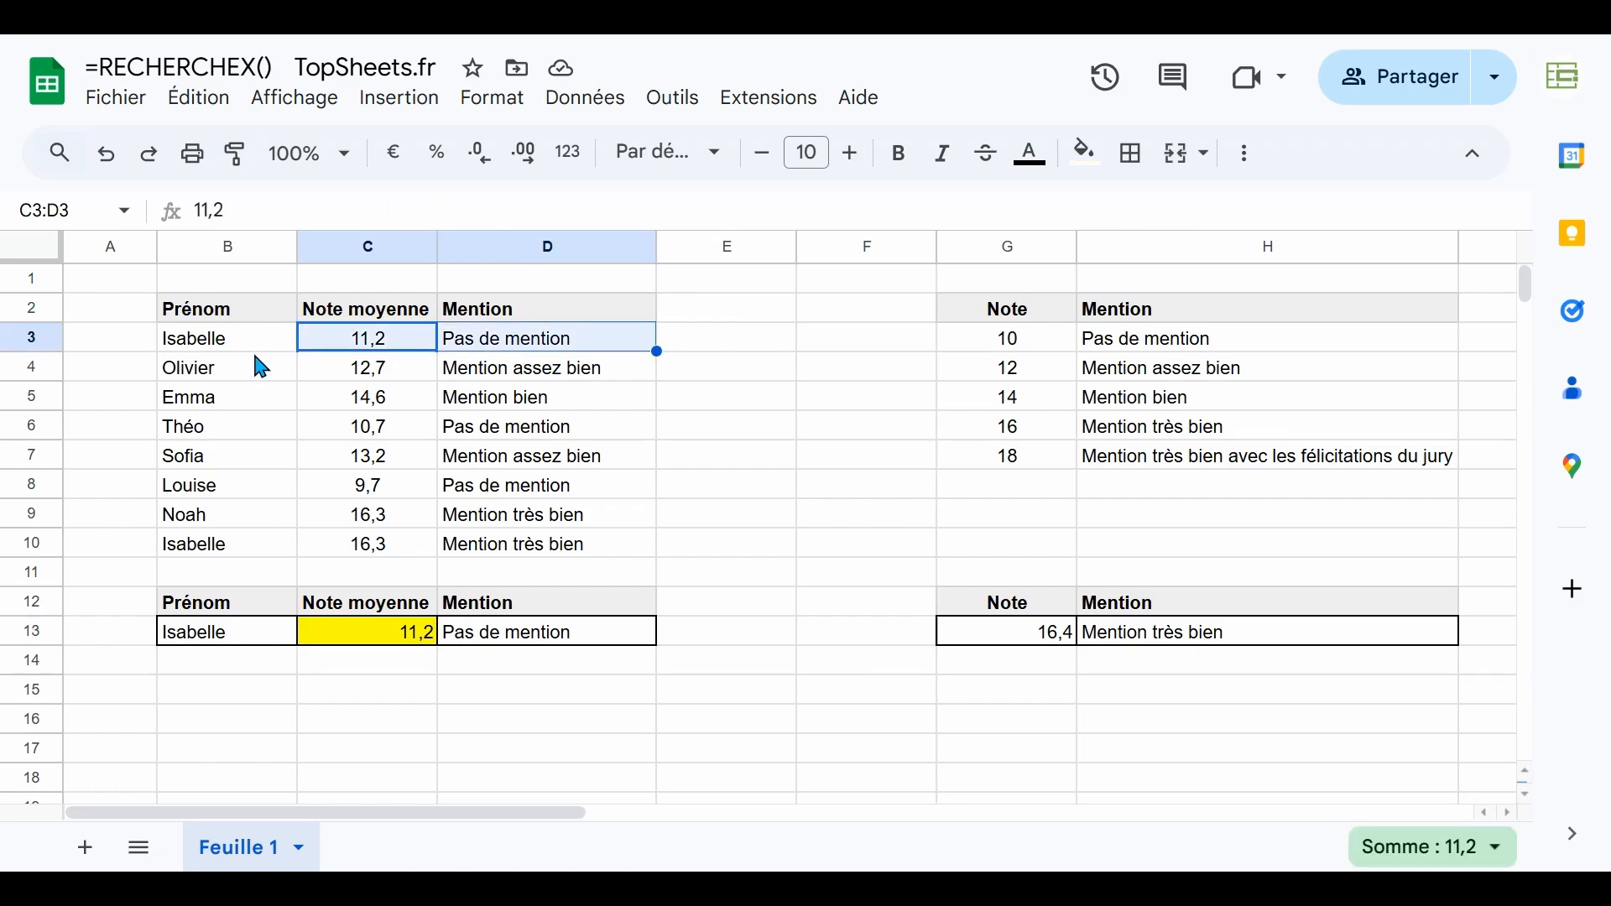
click(201, 552)
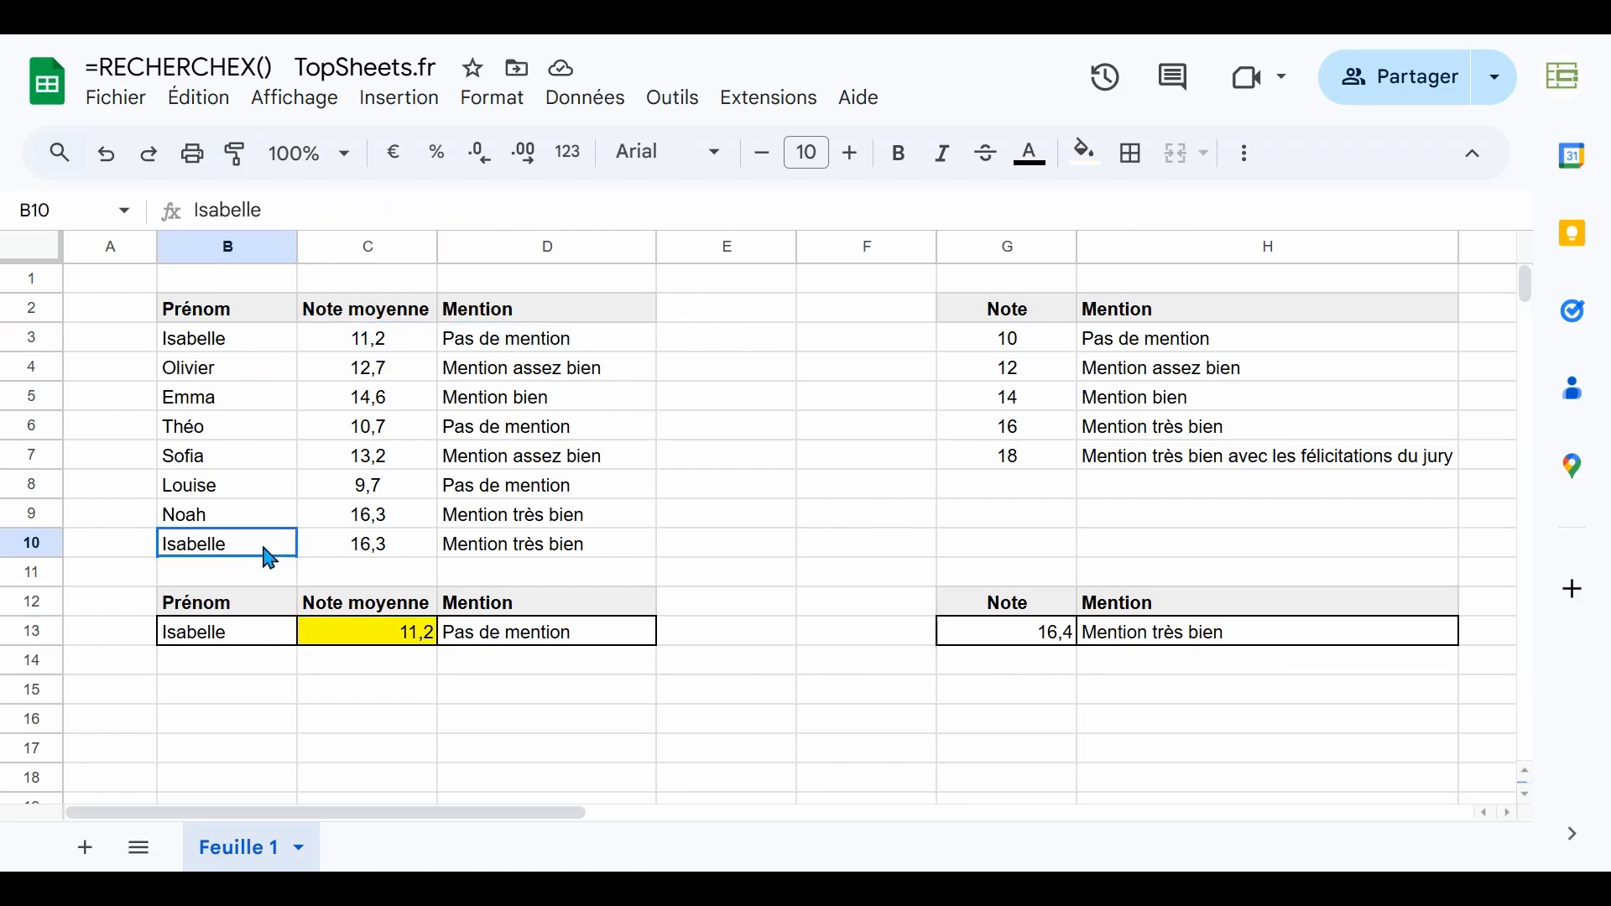
drag(269, 556, 273, 346)
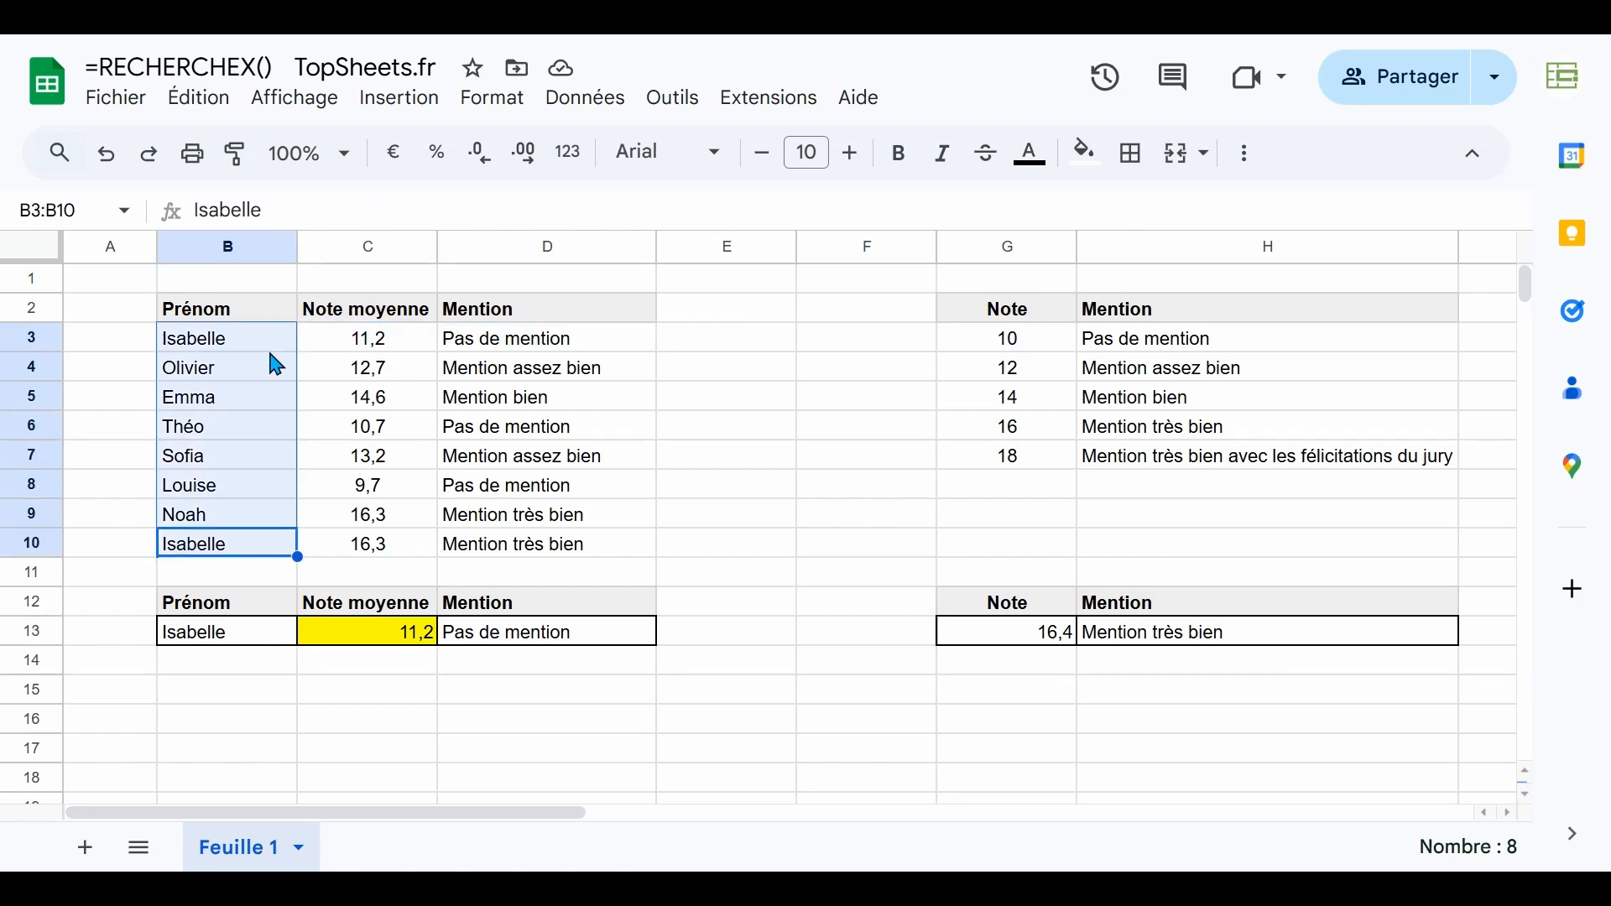
- Set the search mode of the C13 RECHERCHEX formula to -1 to search from the last entry to the first
click(373, 639)
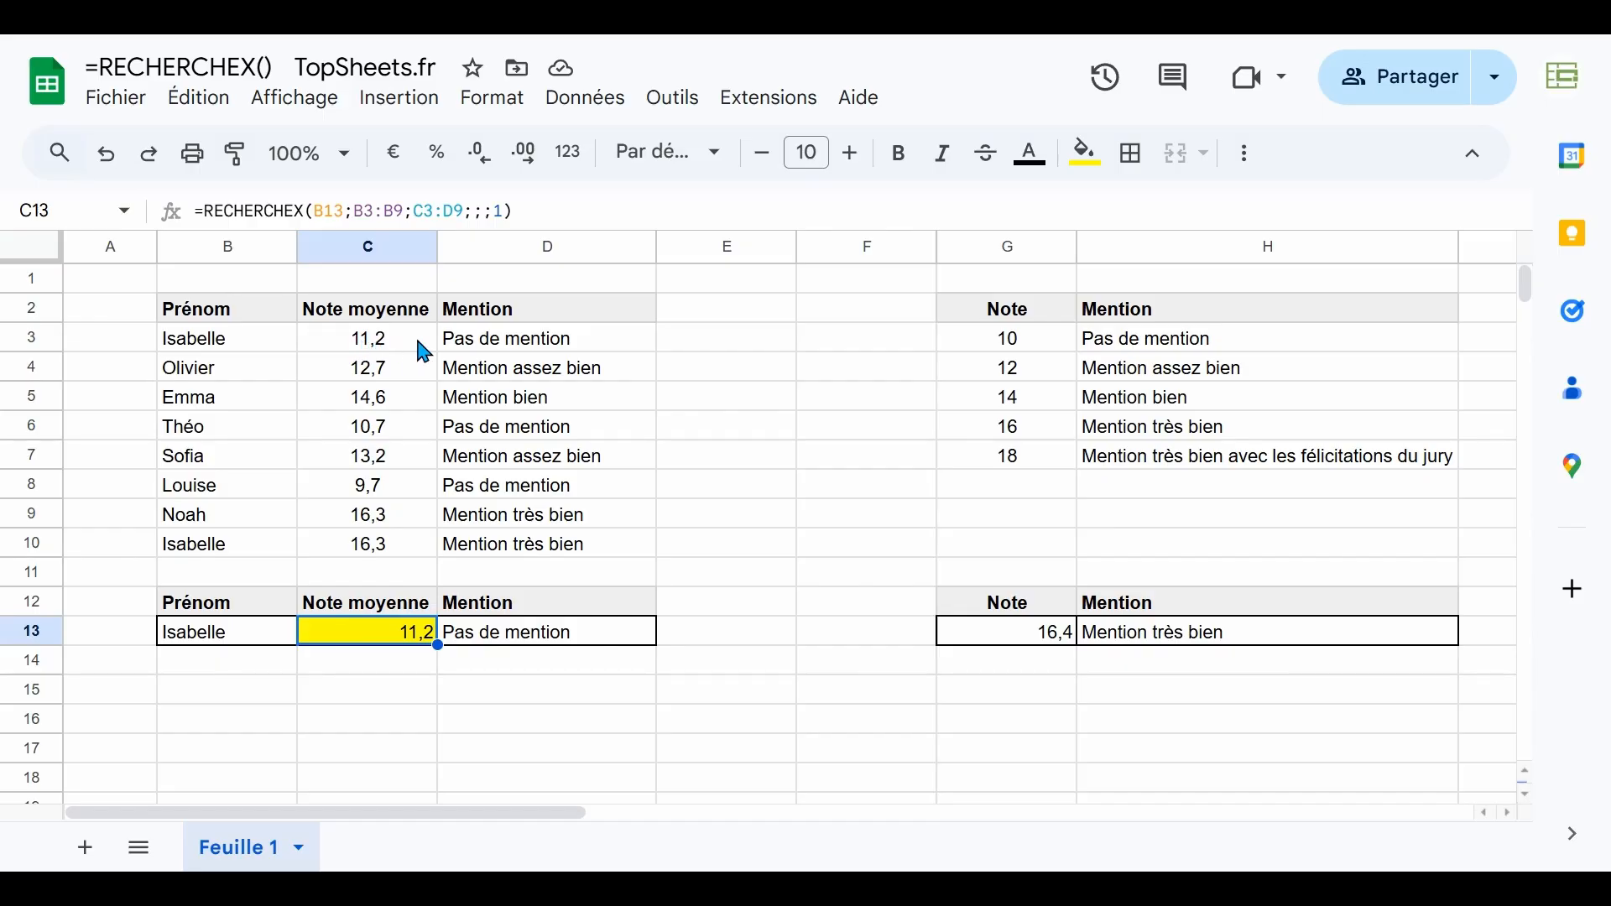
click(498, 212)
text(1)
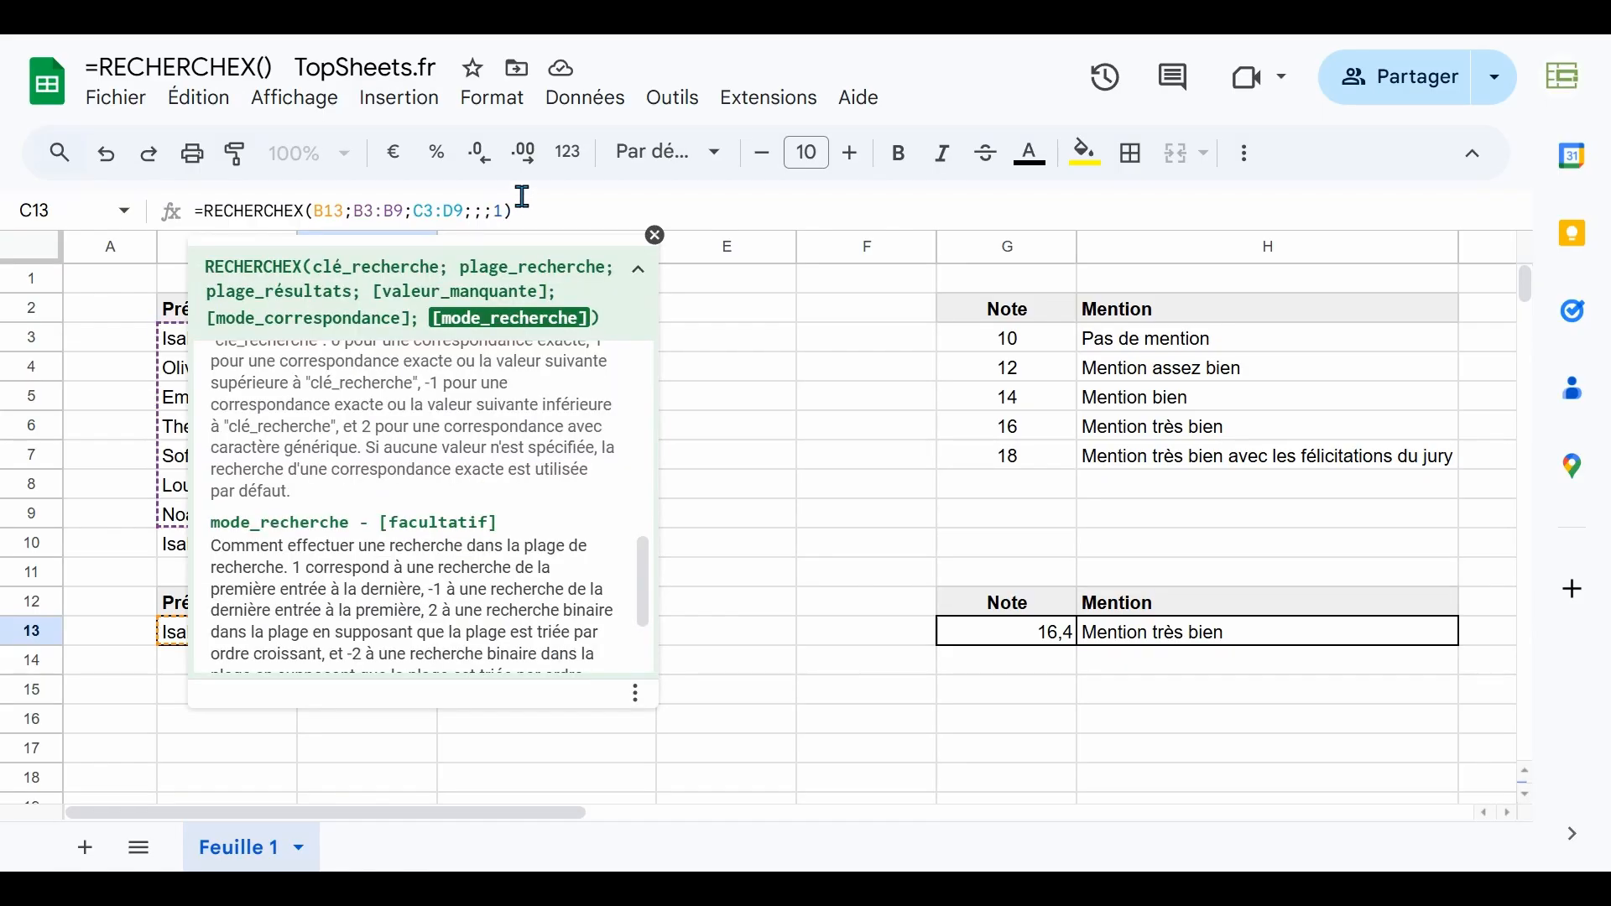
key(Return)
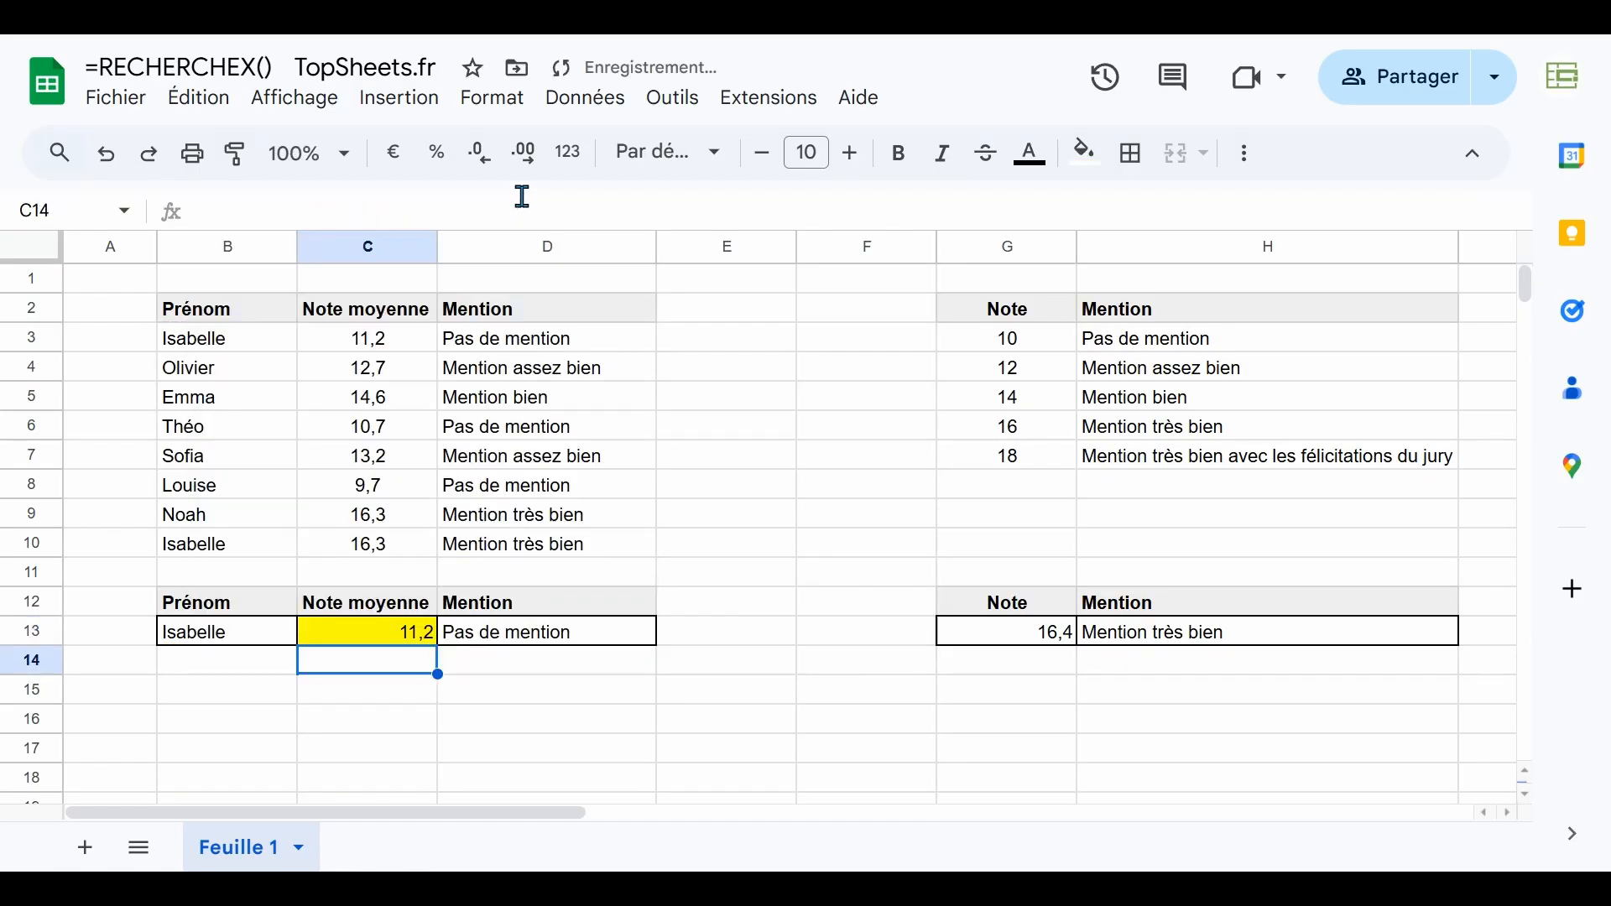
- Extend the C13 formula's lookup range to B3:B10 and its result range to C3:D10
click(375, 642)
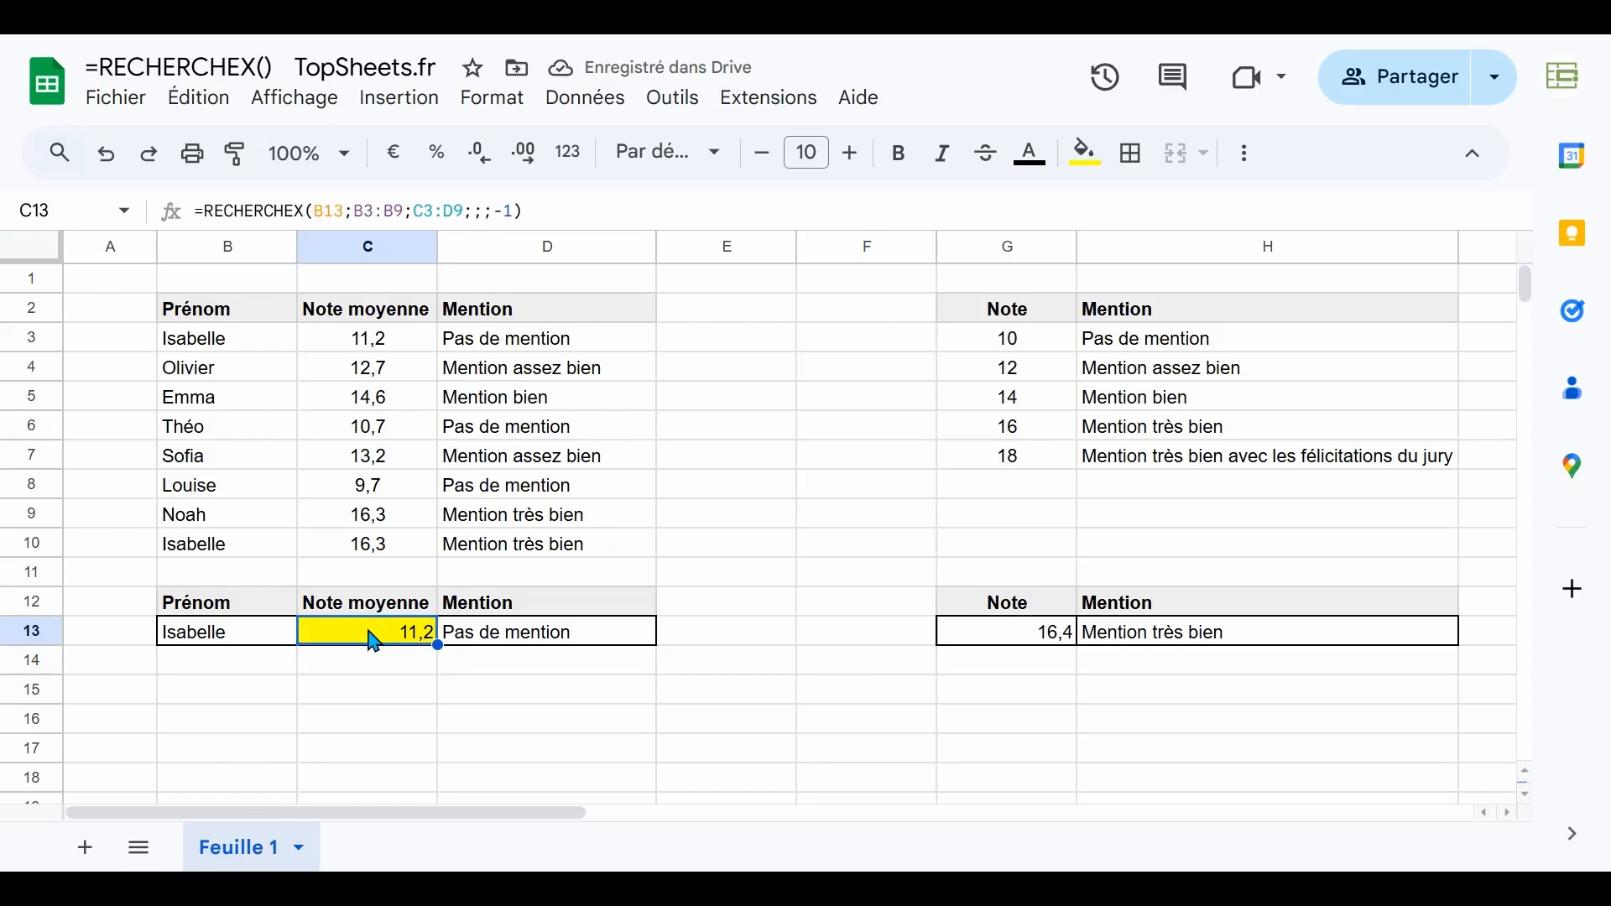
click(395, 214)
text(10)
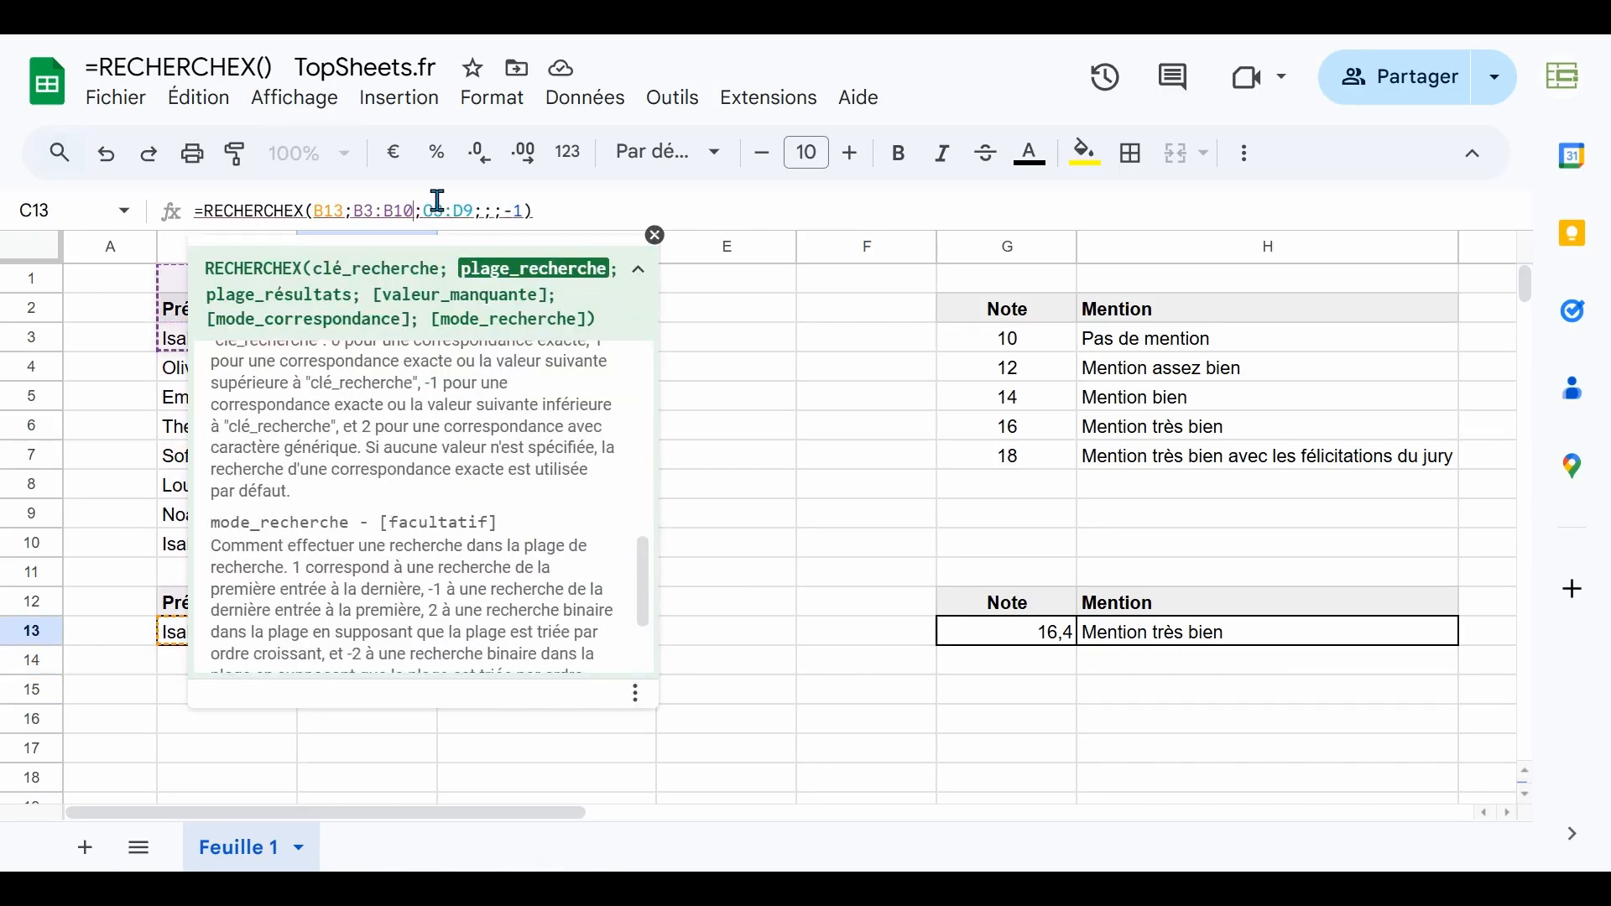
click(437, 201)
key(Delete)
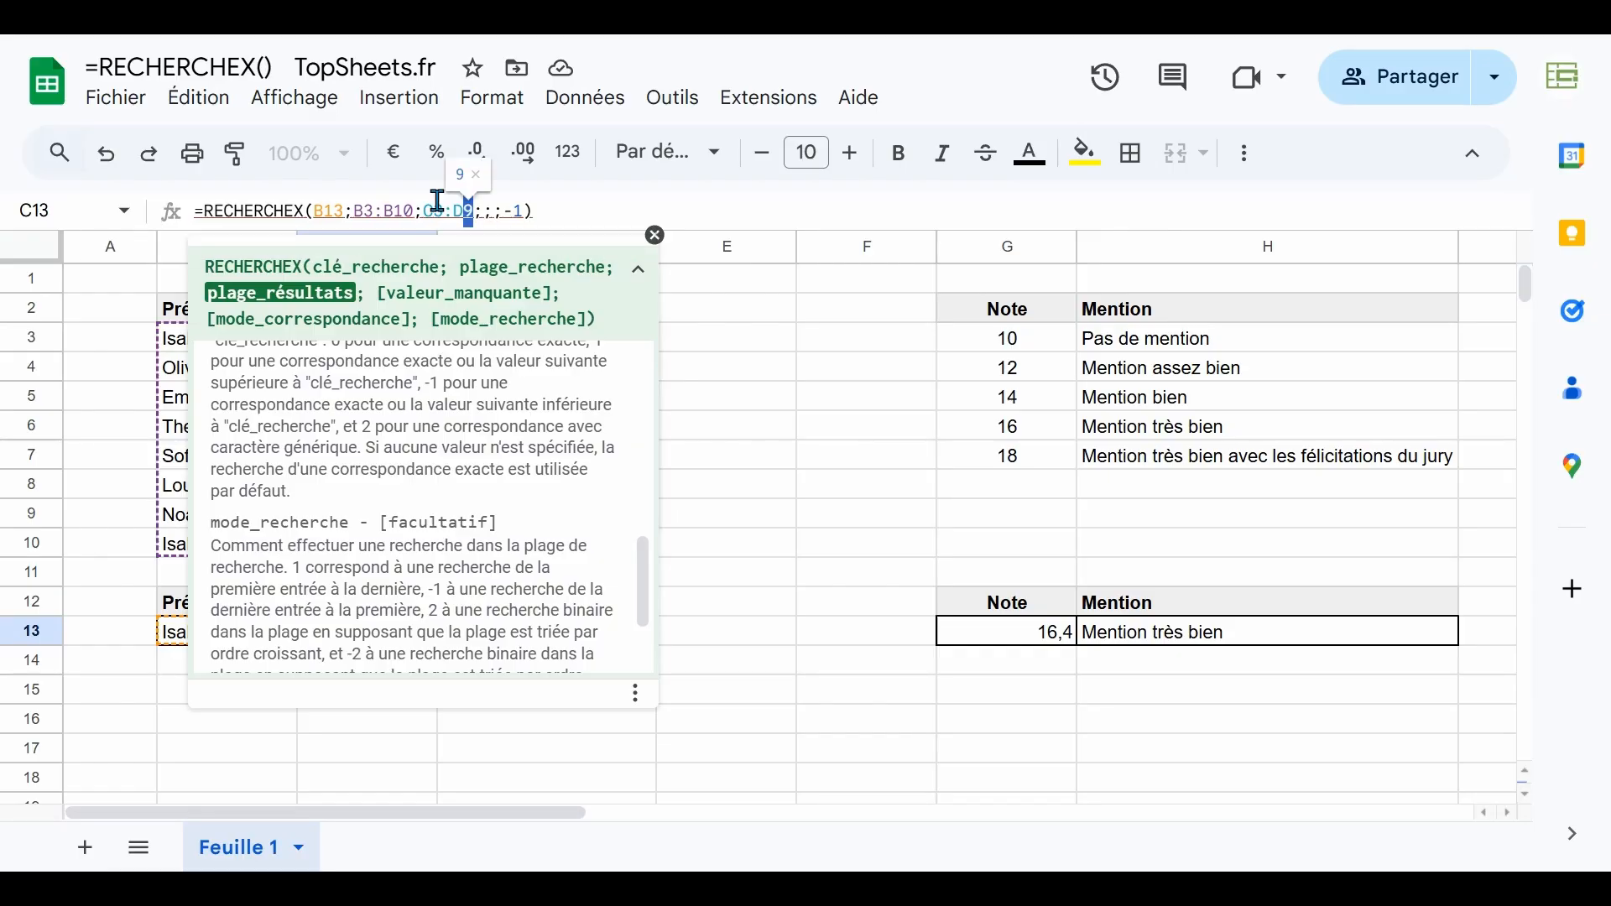
text(10)
key(Return)
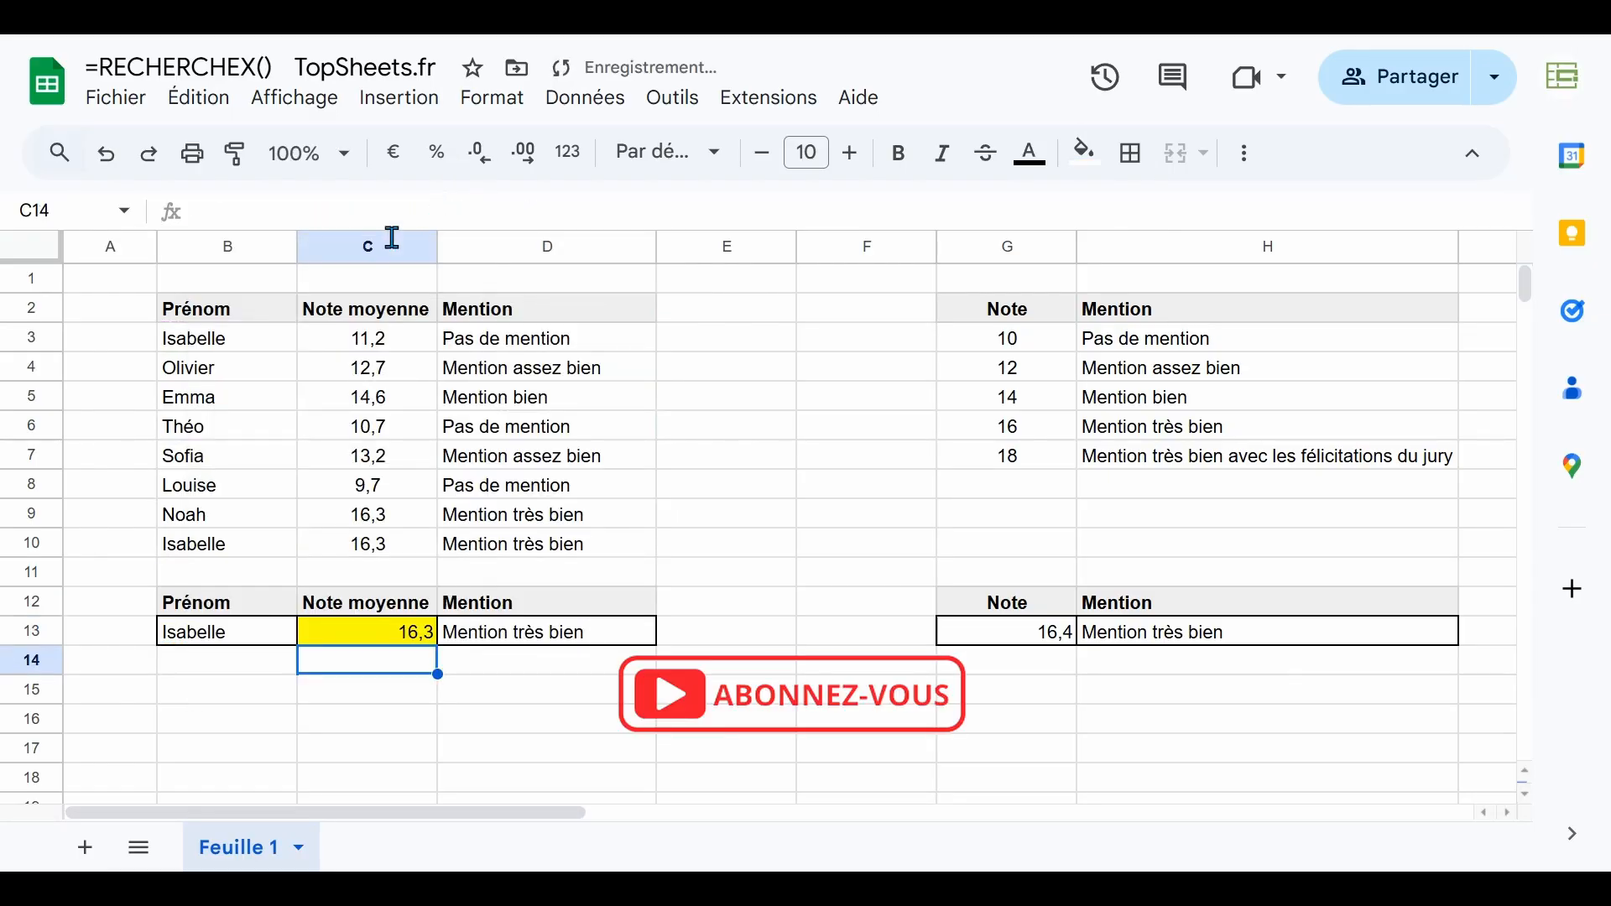
- Set the search mode of the C13 RECHERCHEX formula back to 1 to search from the first entry to the last
click(242, 545)
click(362, 545)
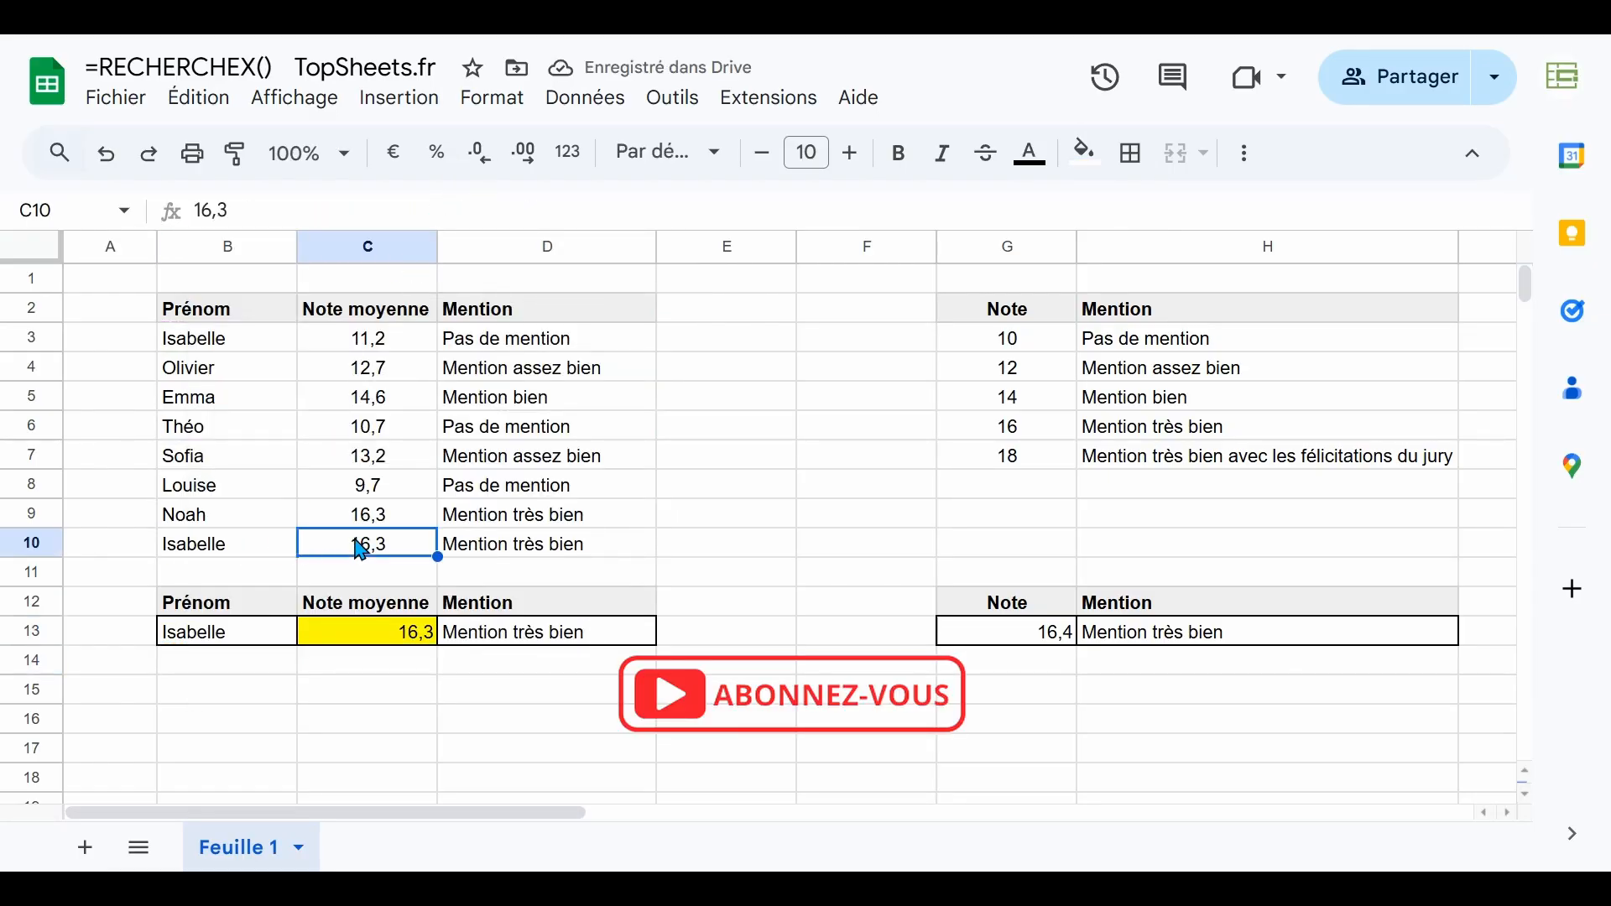
click(373, 637)
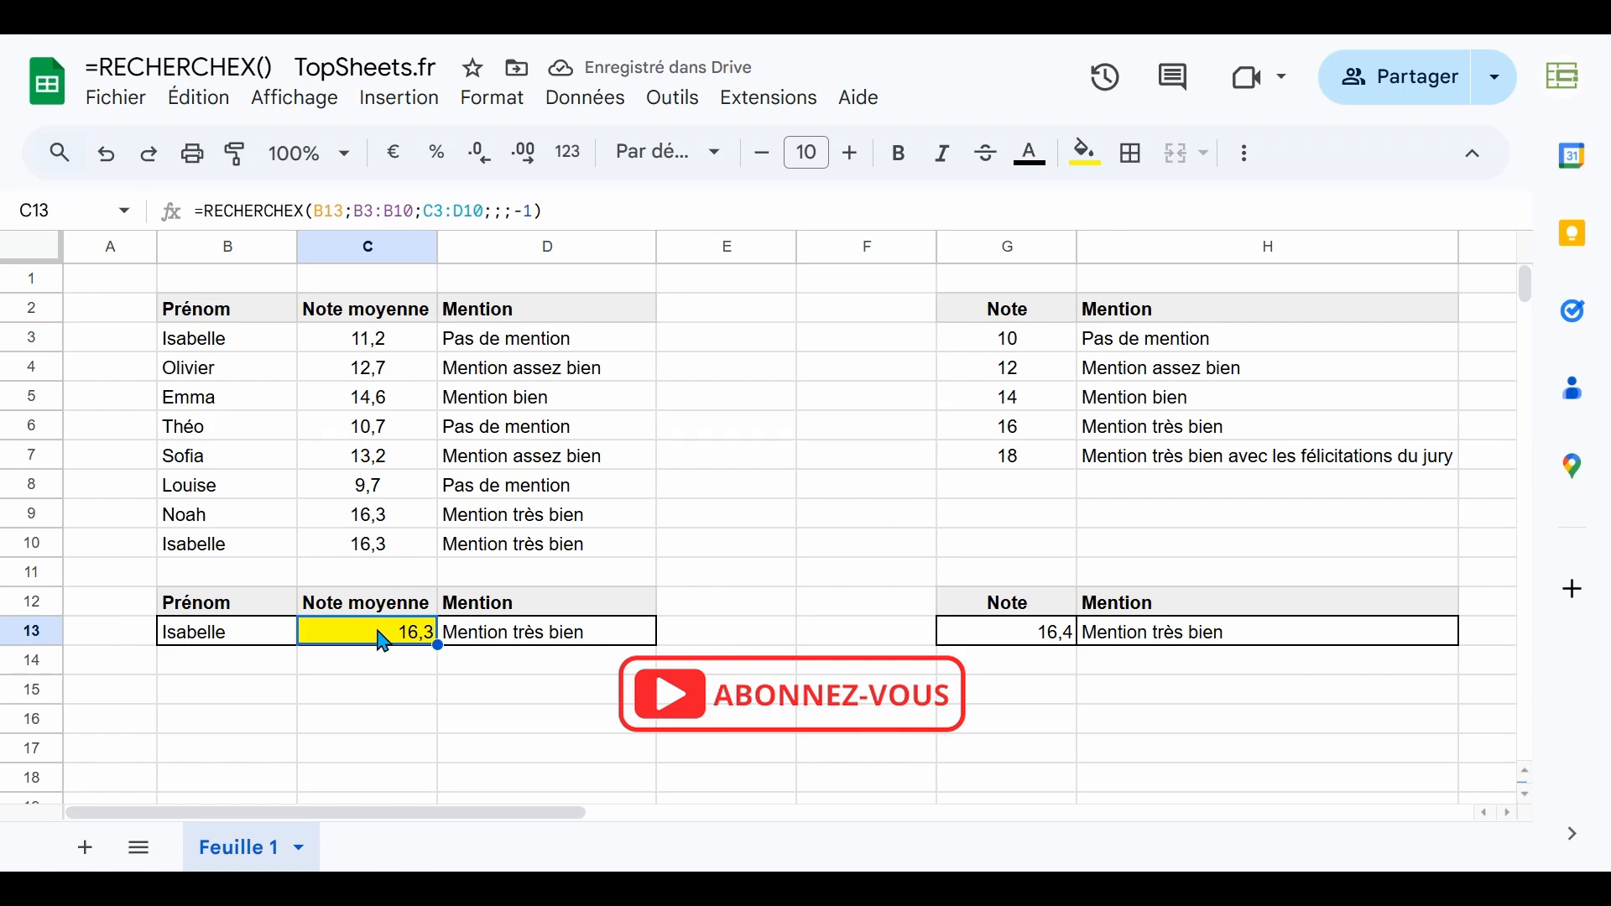
click(527, 212)
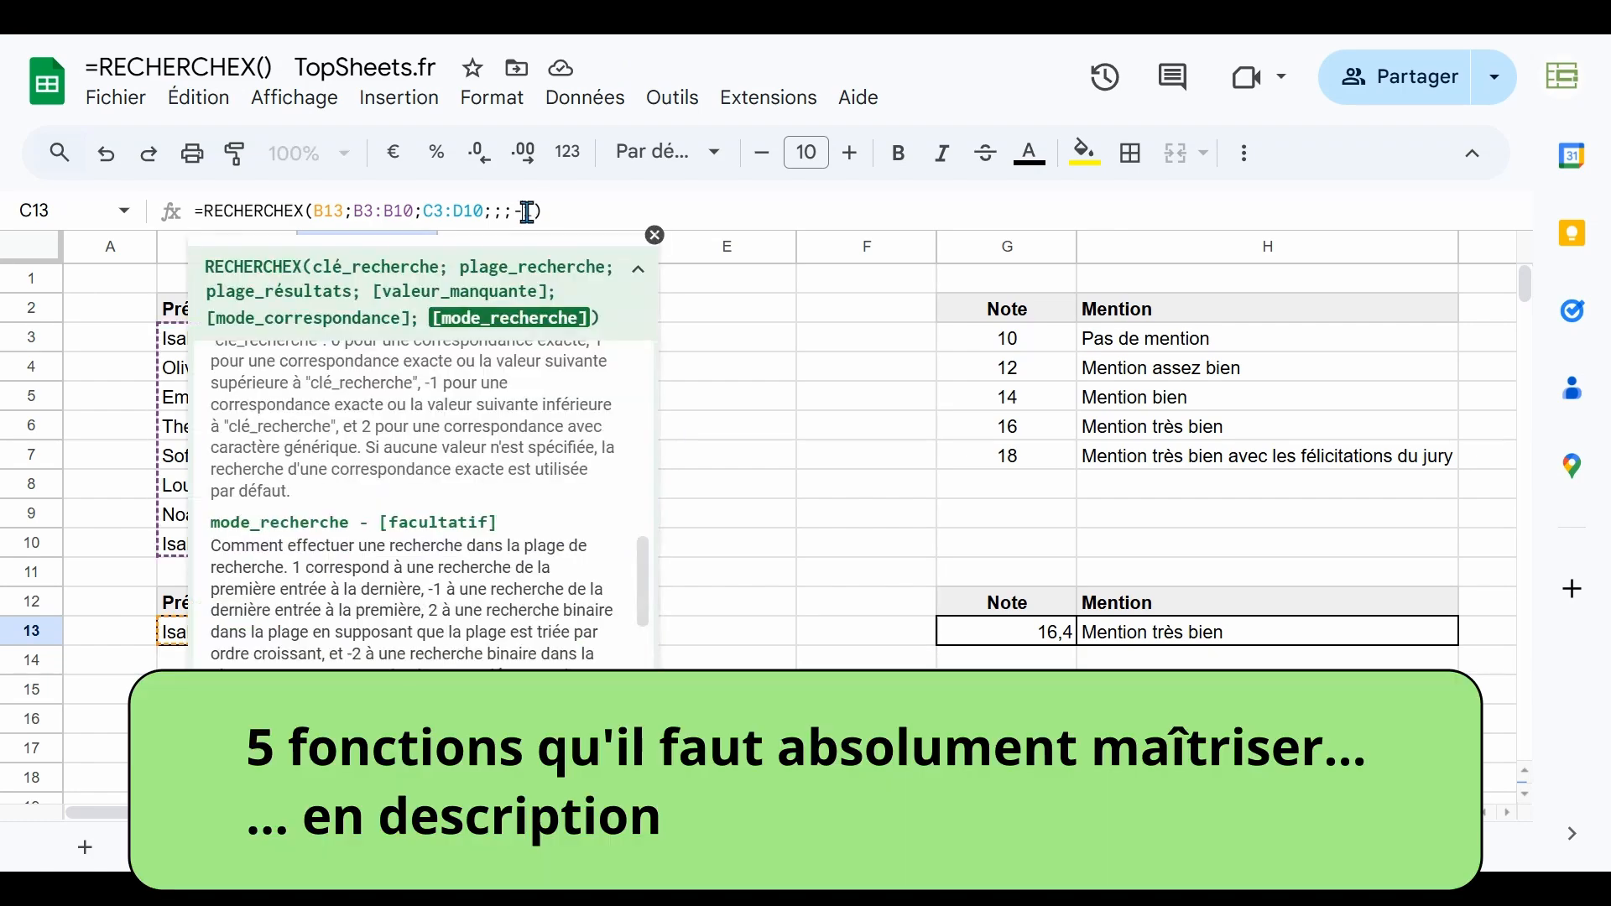
key(BackSpace)
key(Return)
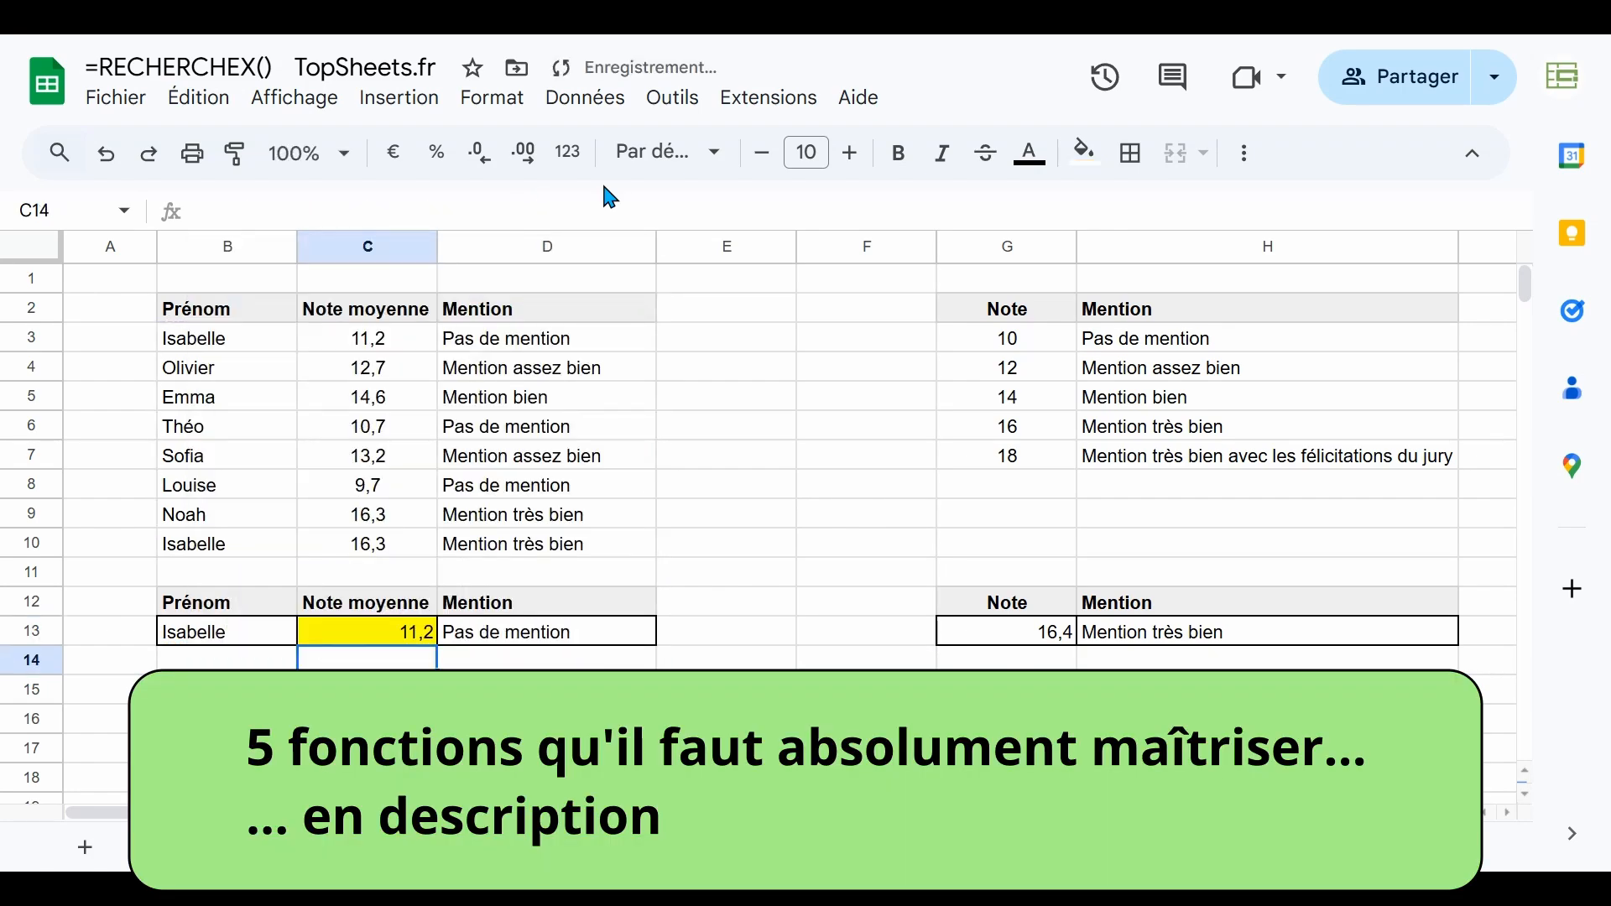
drag(279, 346, 467, 461)
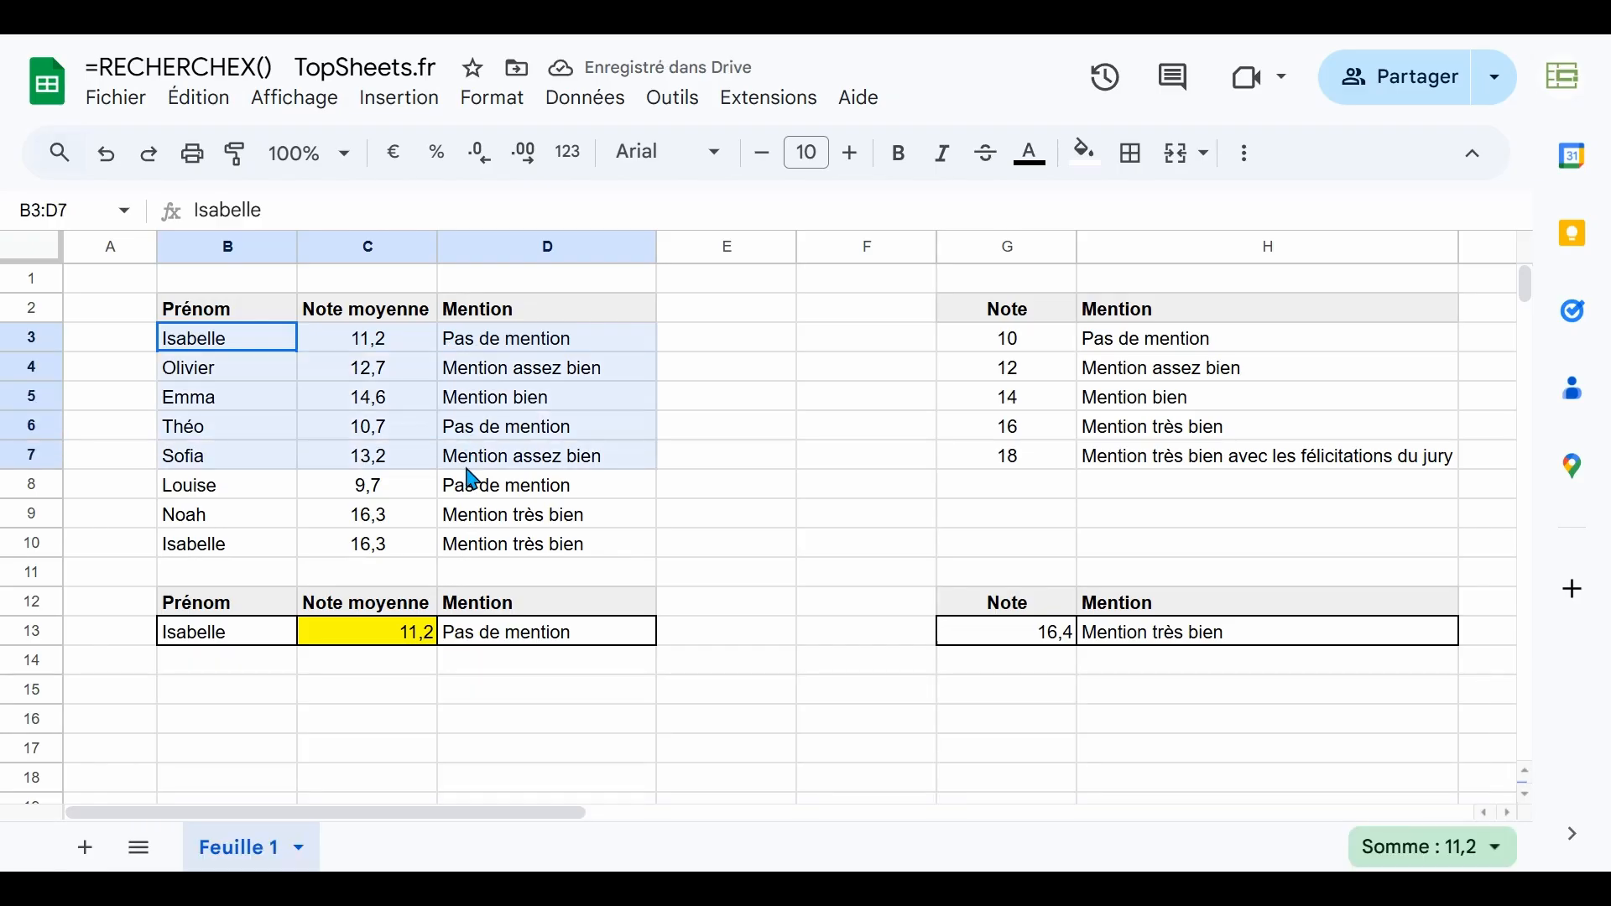
click(416, 640)
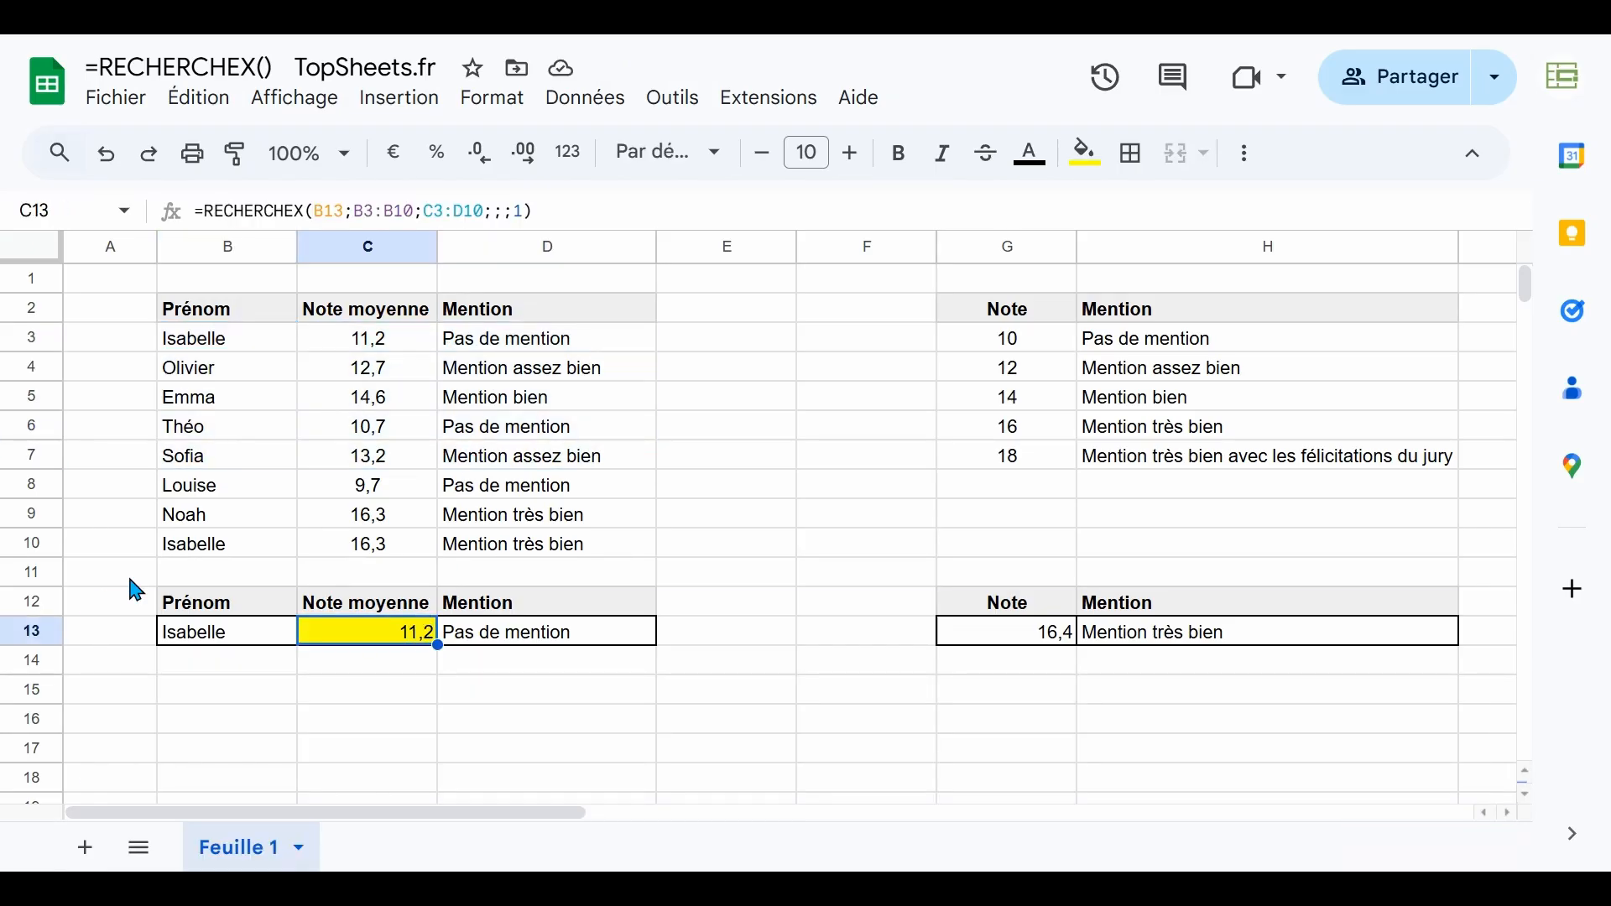